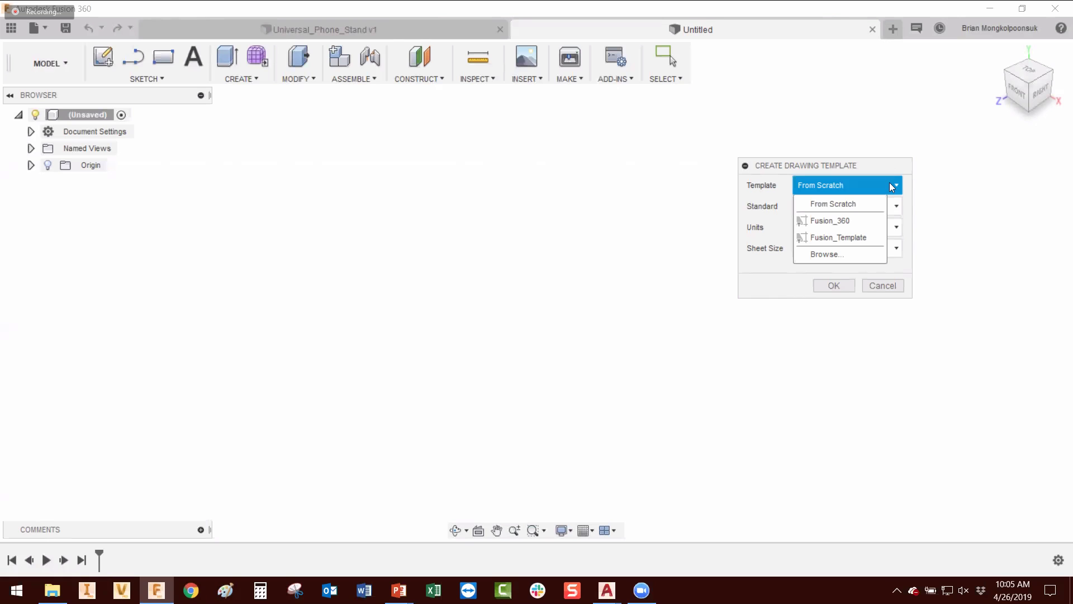
Step: Create a drawing template from scratch with the ASME standard, inch units and sheet size B (17in x 11in)
left_click(894, 189)
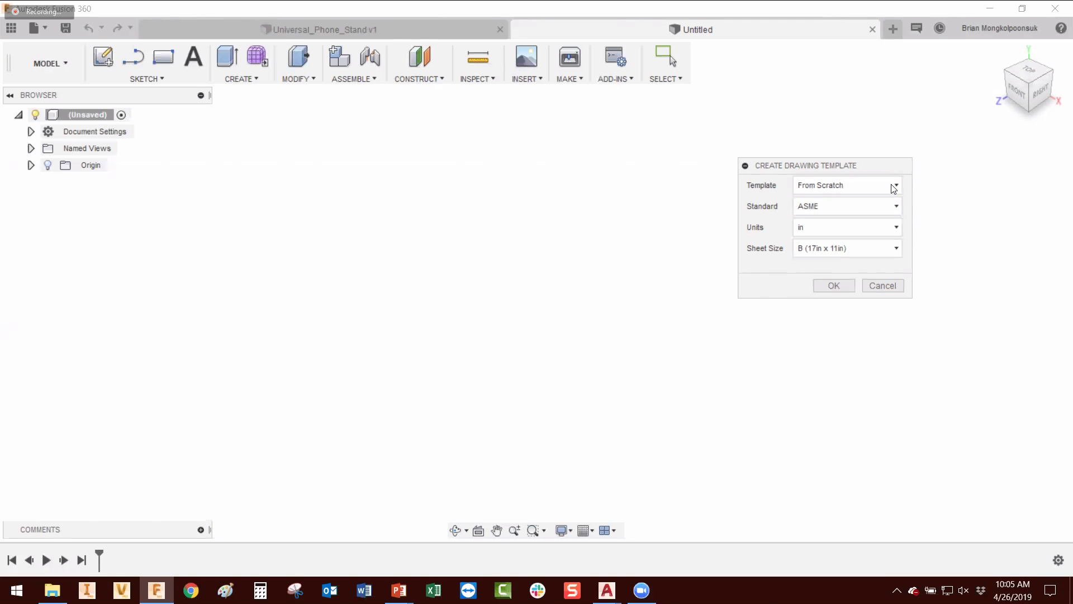
left_click(893, 189)
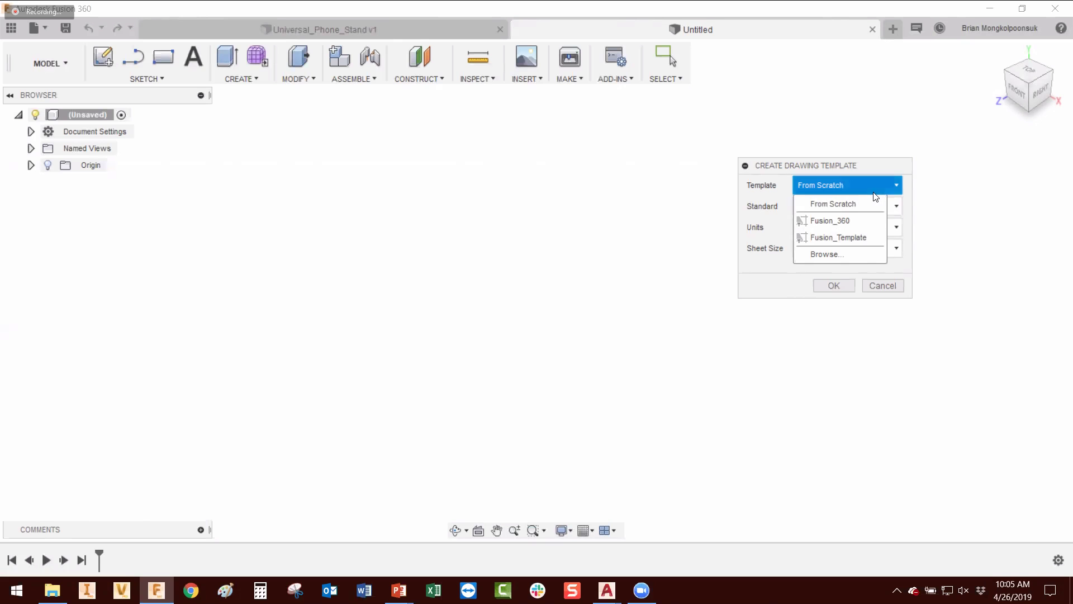
left_click(875, 201)
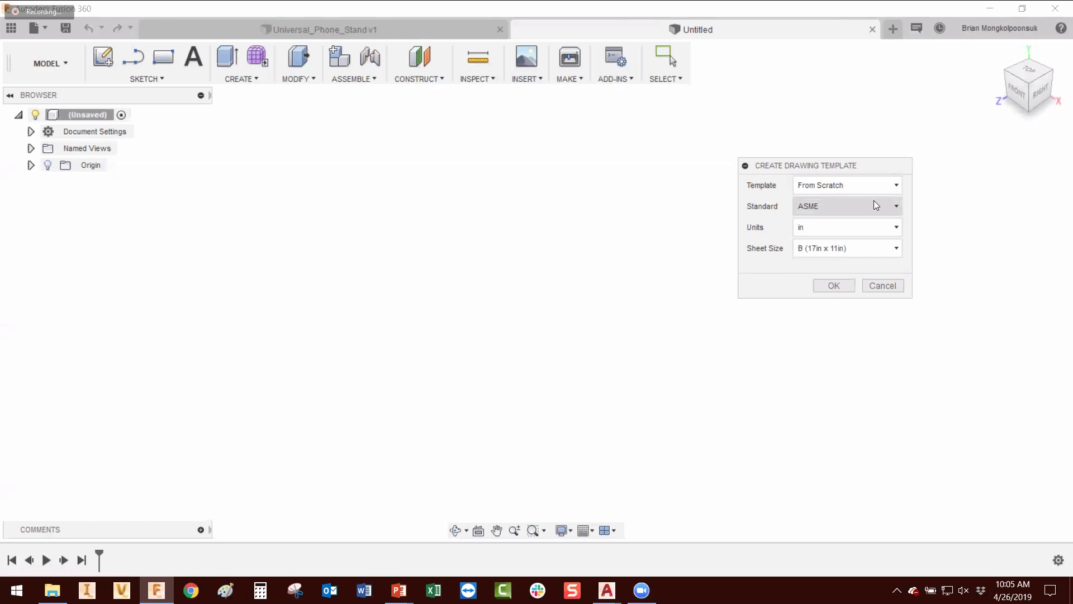
left_click(874, 203)
left_click(874, 203)
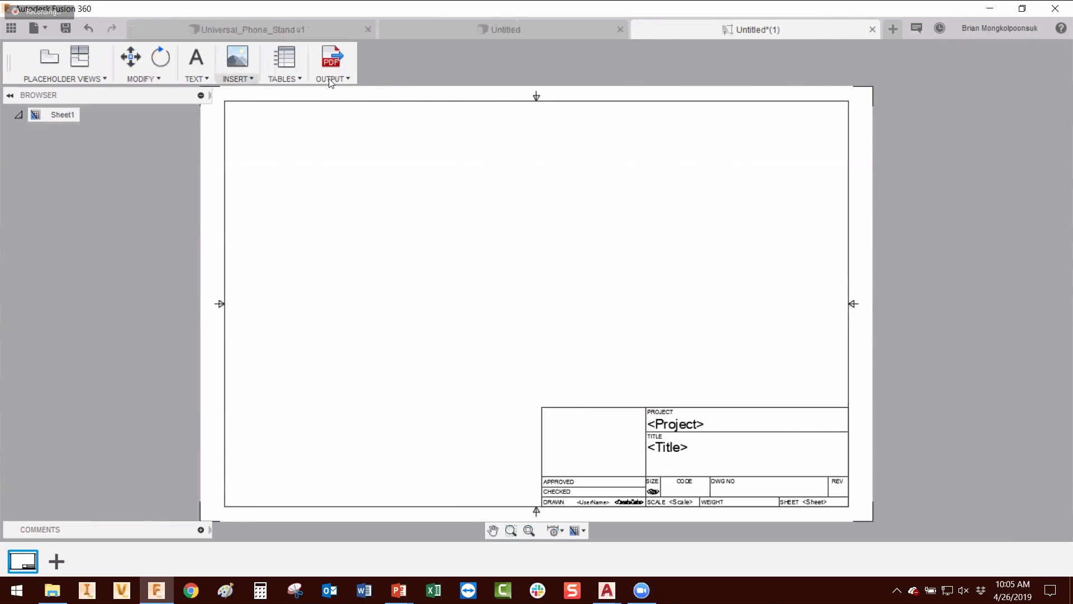
Step: Open the sheet border for editing and examine the available geometry, modify and text commands
right_click(510, 507)
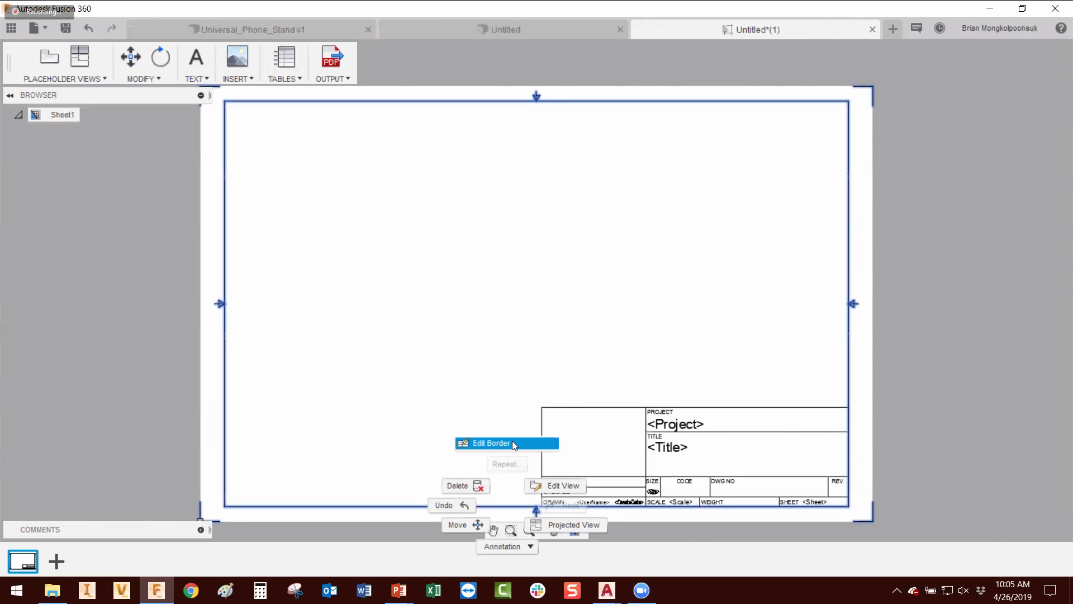
left_click(513, 442)
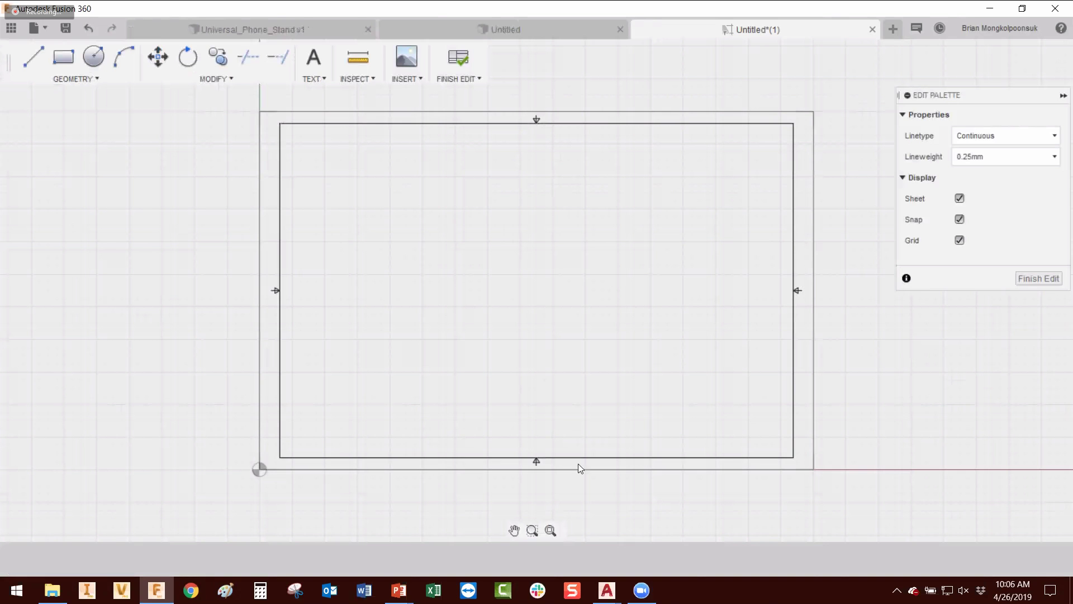
scroll(578, 464, "up", 6)
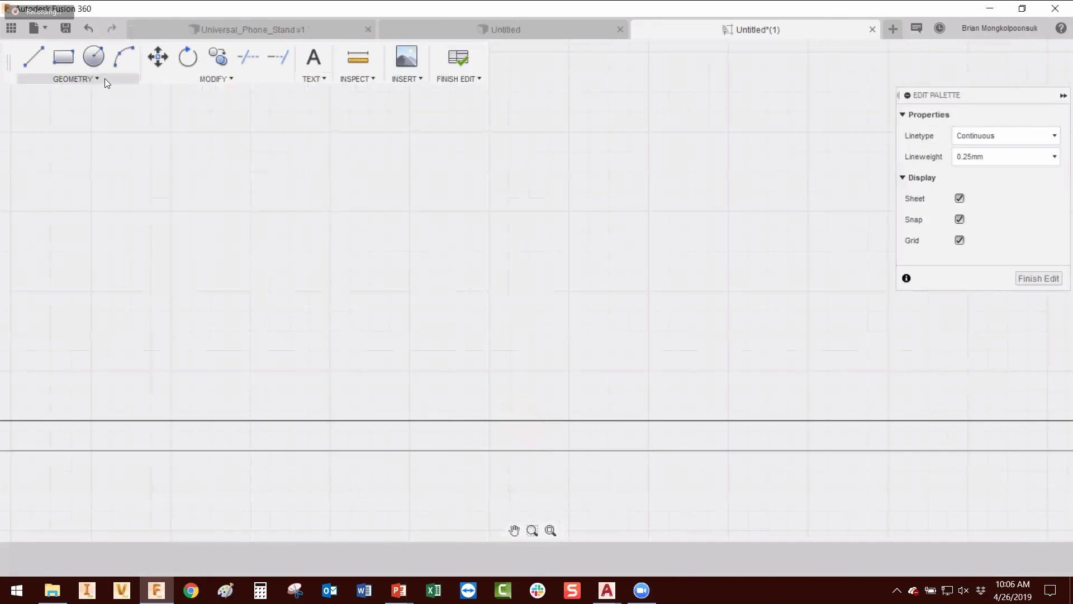
left_click(69, 83)
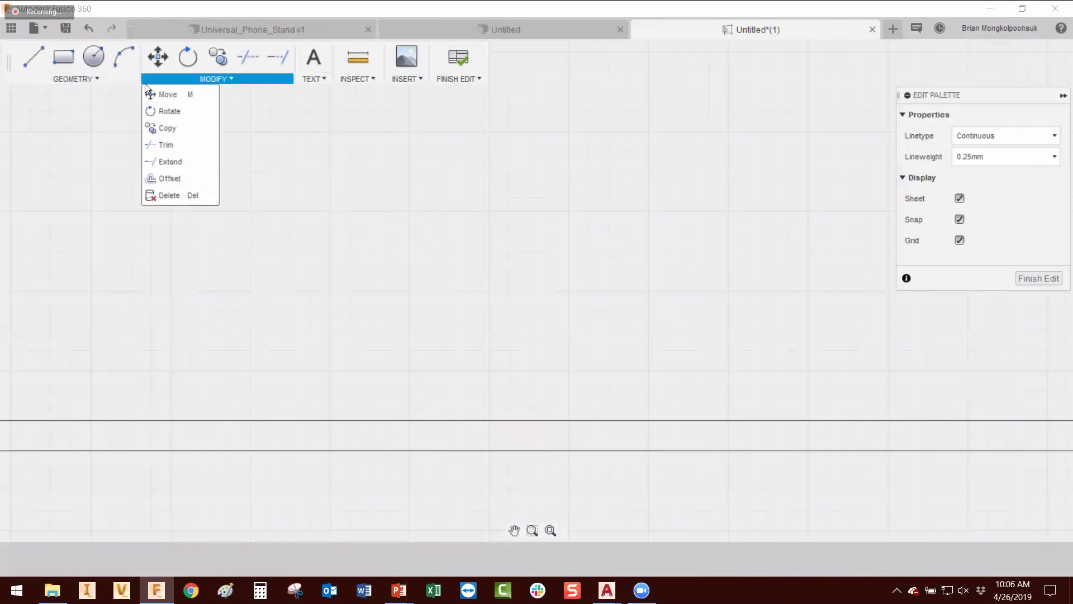
mouse_move(127, 86)
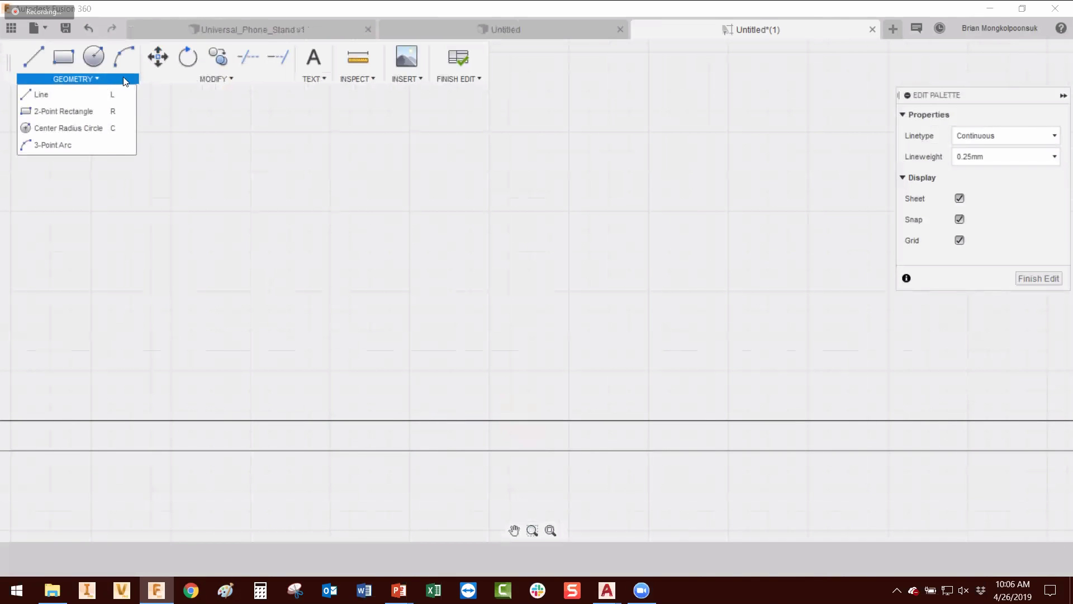
mouse_move(178, 81)
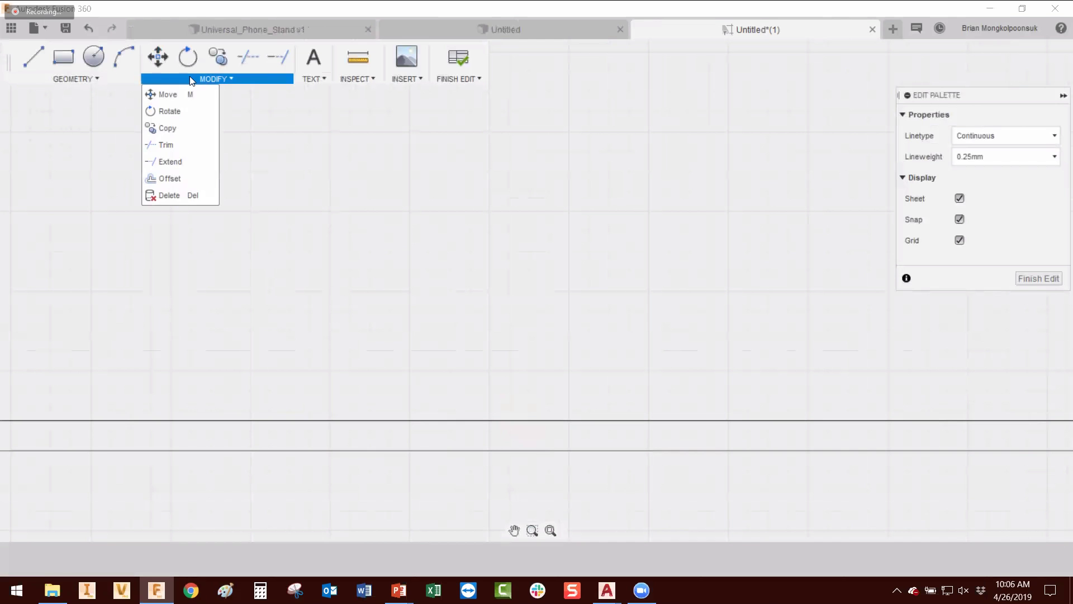
mouse_move(321, 80)
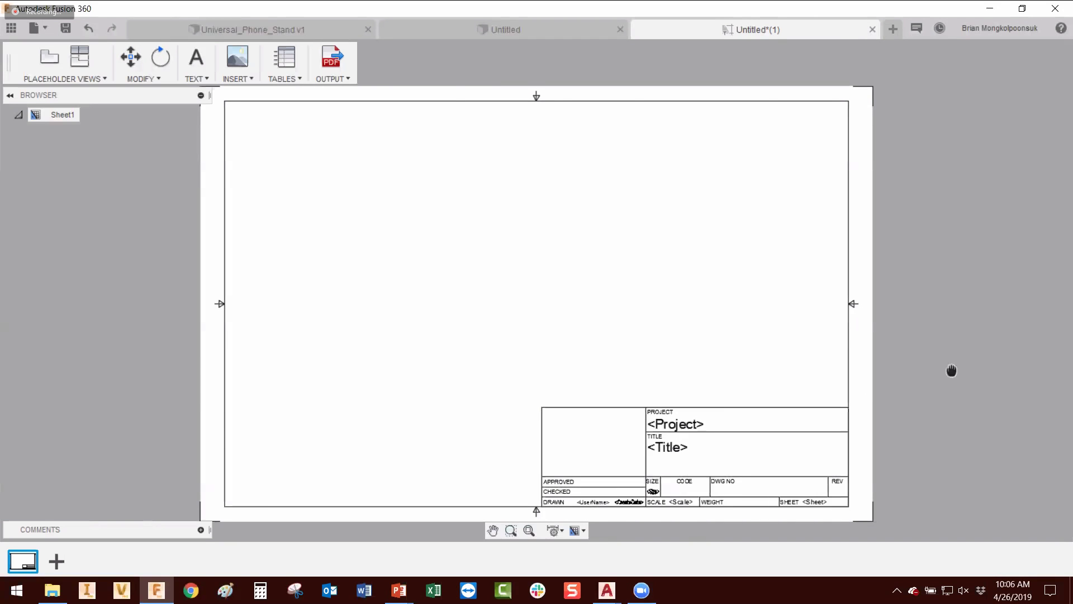
Step: Open the default title block's attributes and examine its project, title, size, scale and sheet fields
middle_click_drag(951, 371, 795, 351)
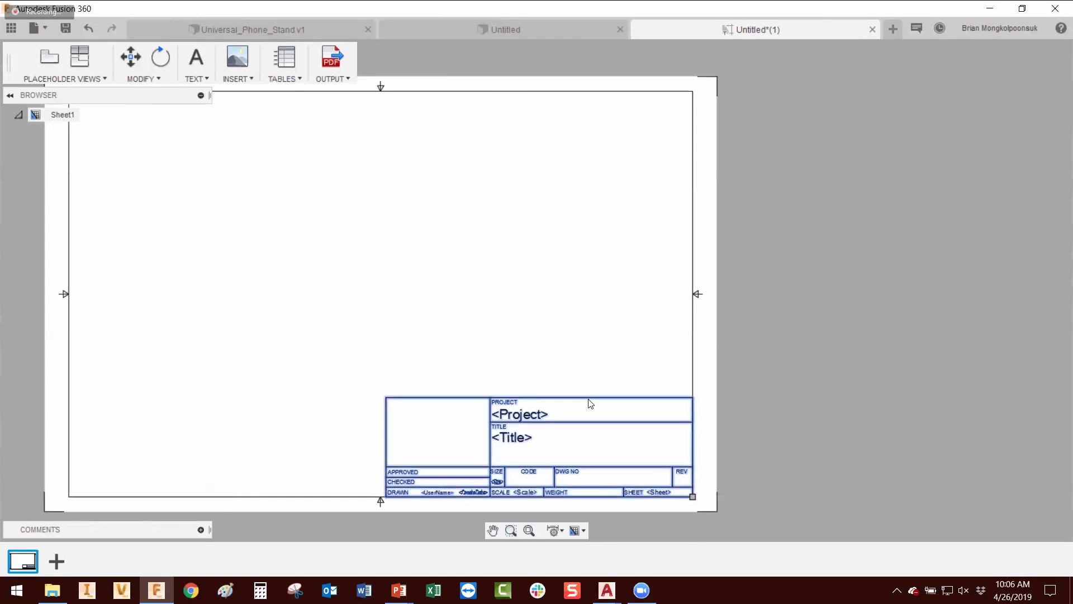
double_click(591, 411)
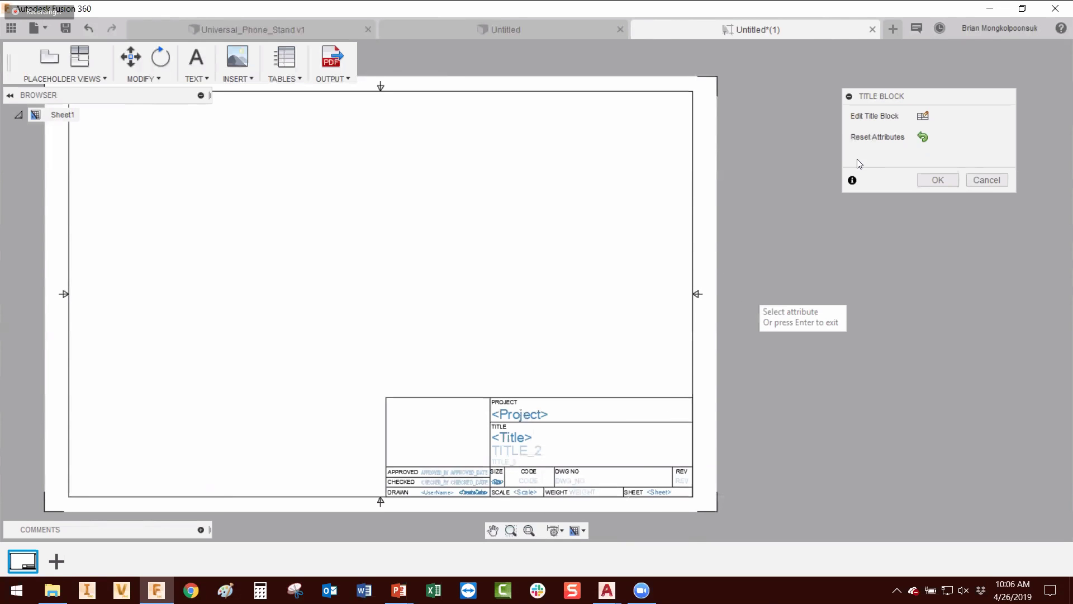
left_click(875, 137)
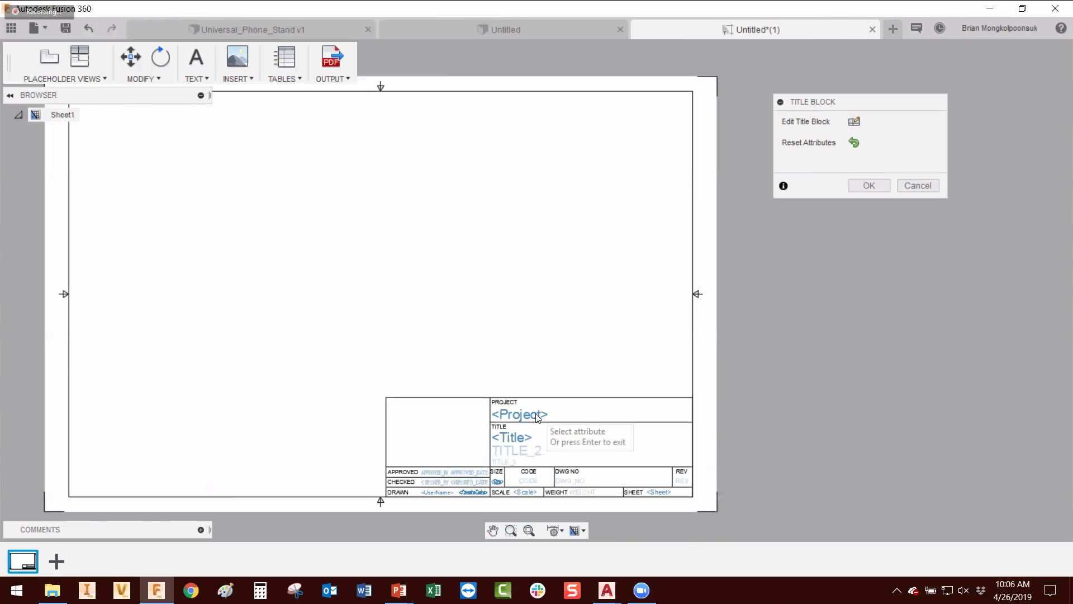
scroll(531, 492, "up", 2)
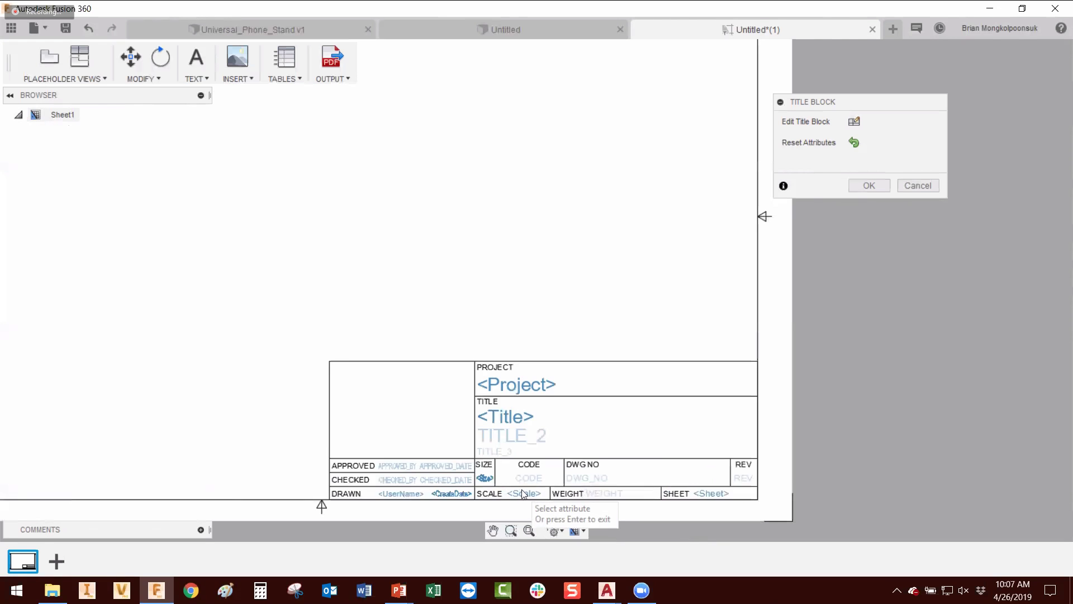
scroll(533, 423, "up", 2)
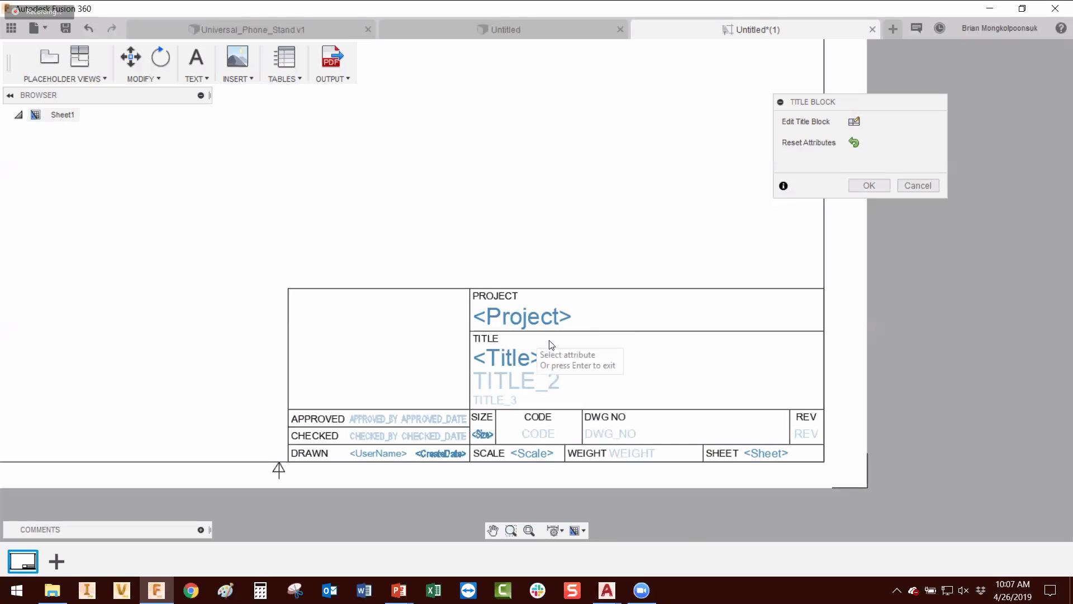
left_click(196, 80)
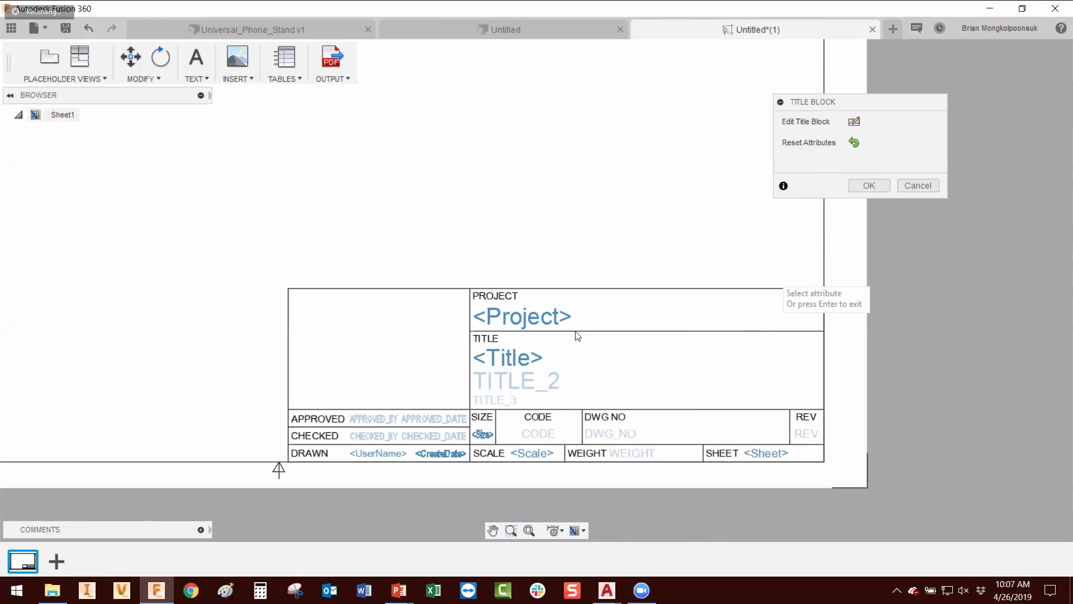
Step: Add an editable title block based on ANSI_TITLEBLOCK and name it Fusion_Ava
left_click(854, 122)
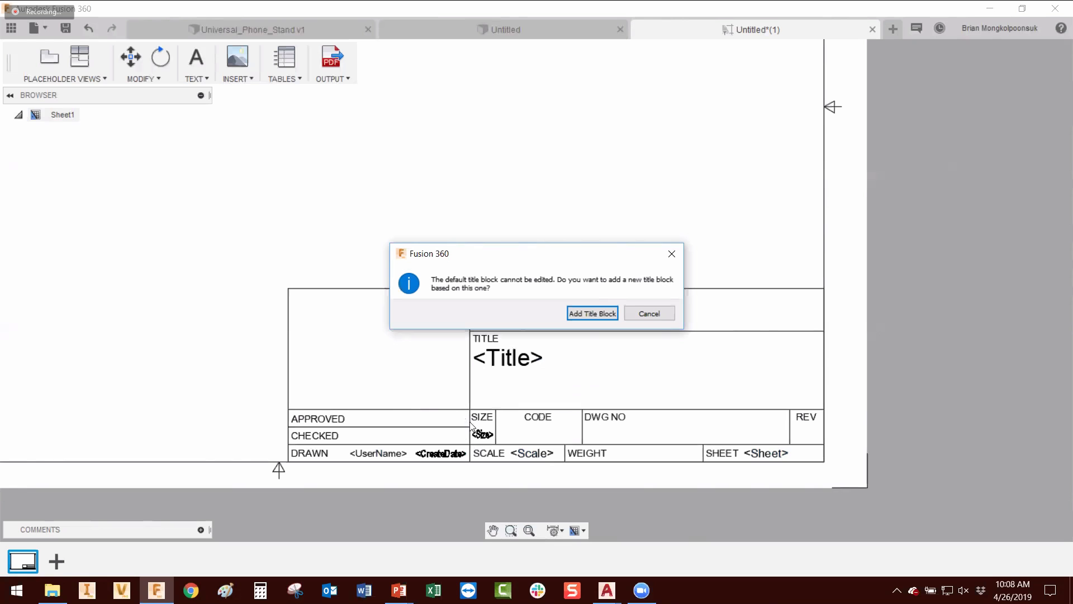
left_click(588, 314)
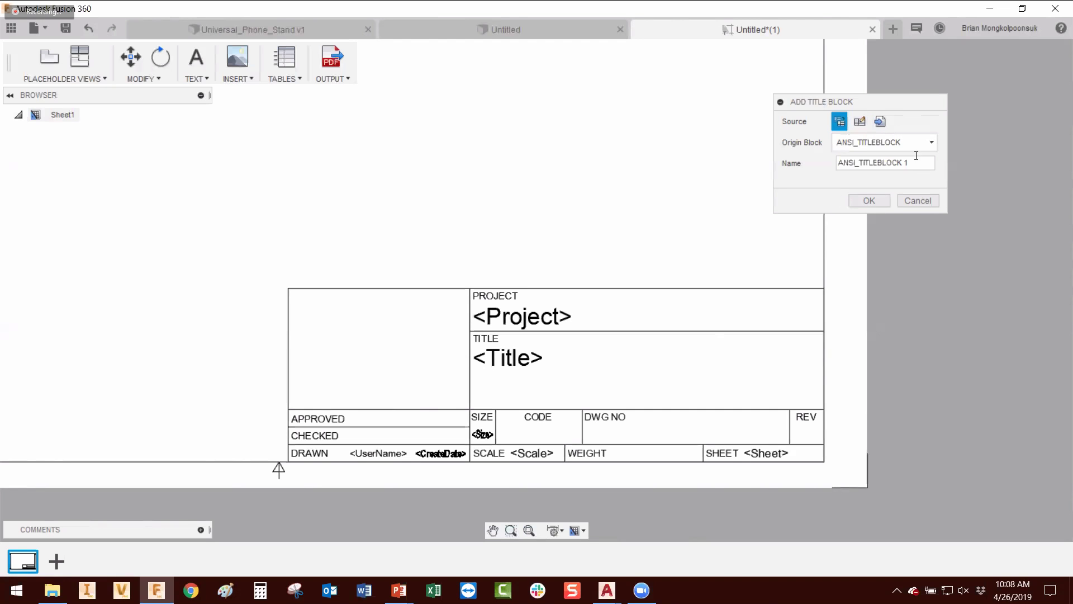
left_click_drag(914, 163, 829, 164)
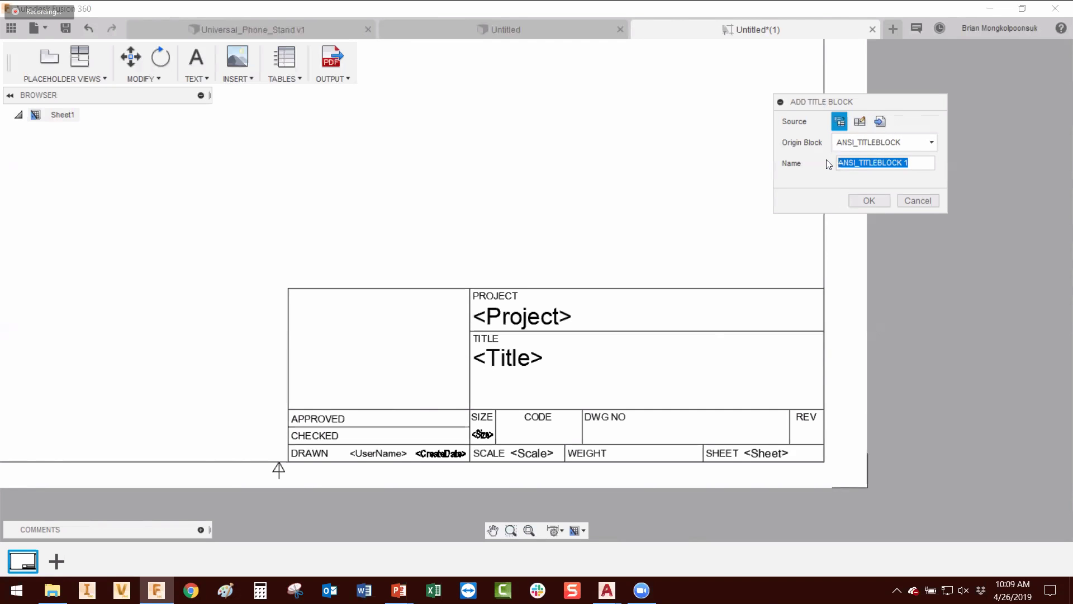
type("Fusion_")
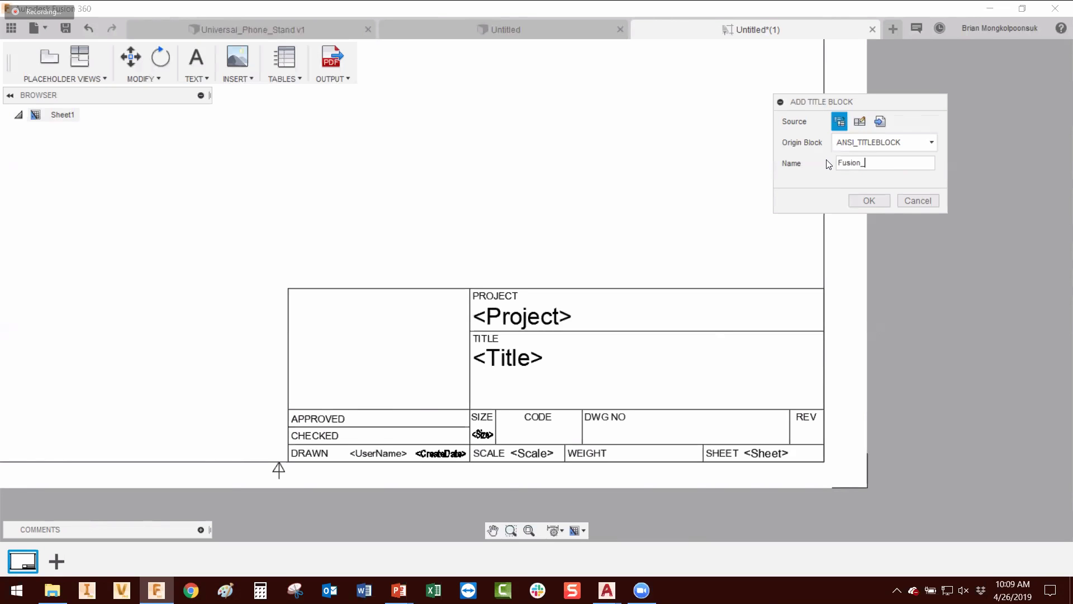
type("Ava")
left_click(871, 200)
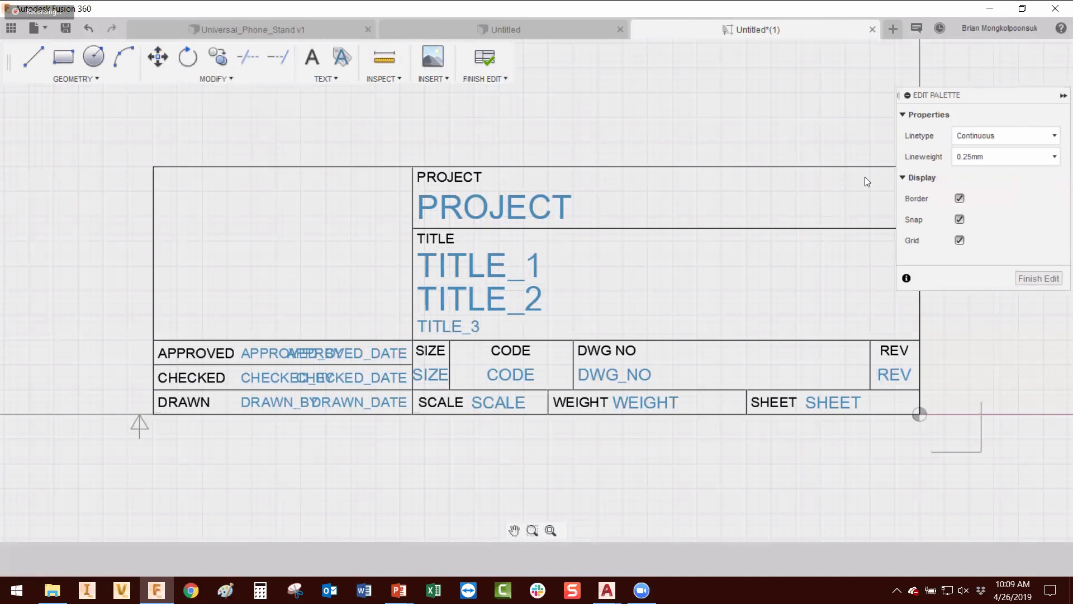
Step: Place a left-justified Drawn By attribute with a height of 0.12 in above the title block
left_click(960, 199)
middle_click_drag(751, 276, 761, 337)
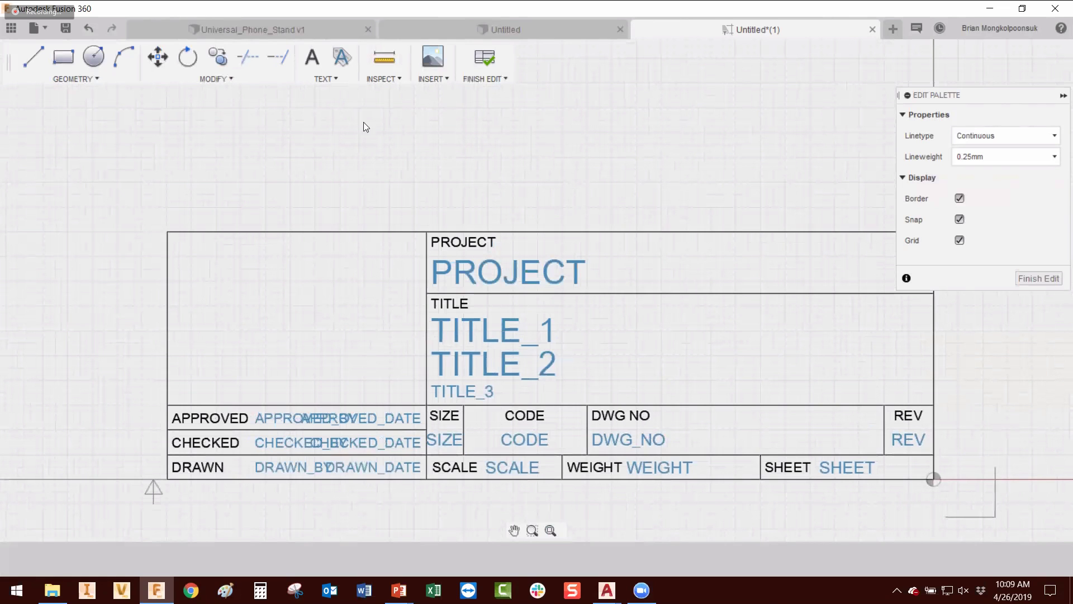
left_click(341, 82)
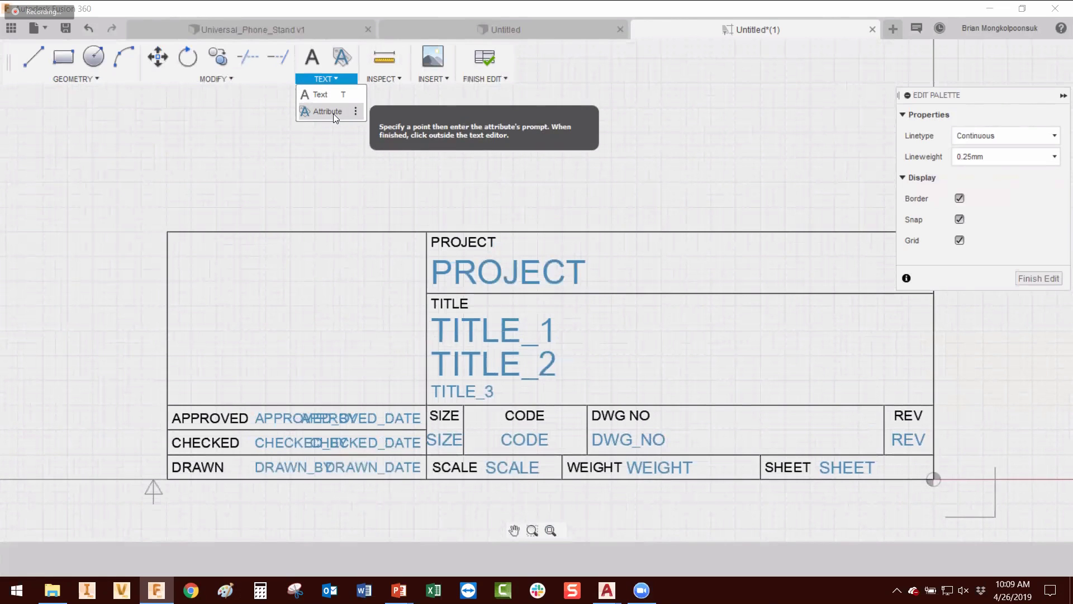
left_click(333, 113)
left_click(608, 161)
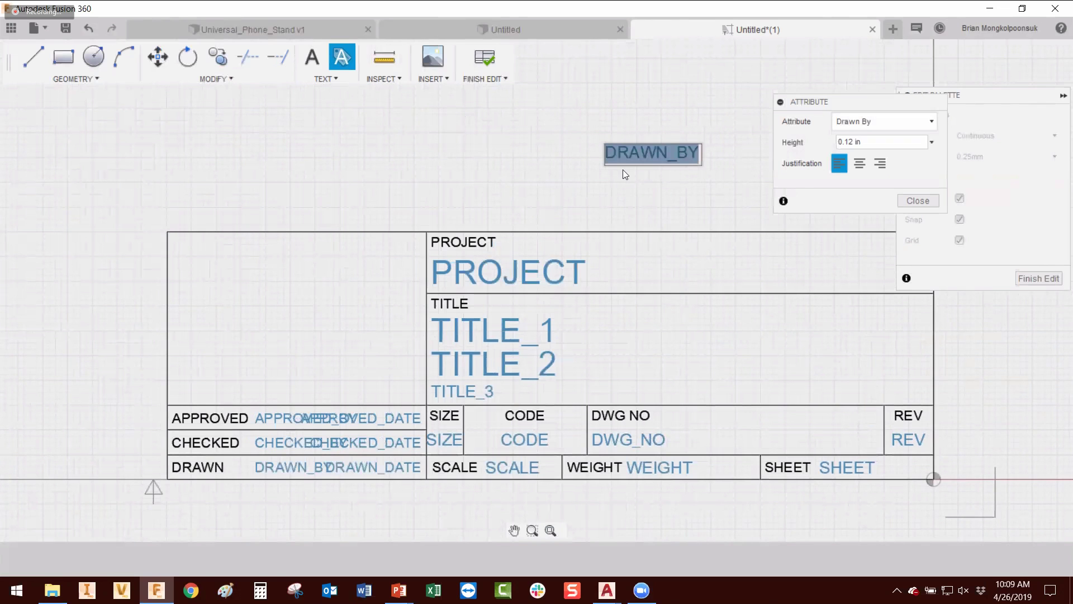
left_click(899, 122)
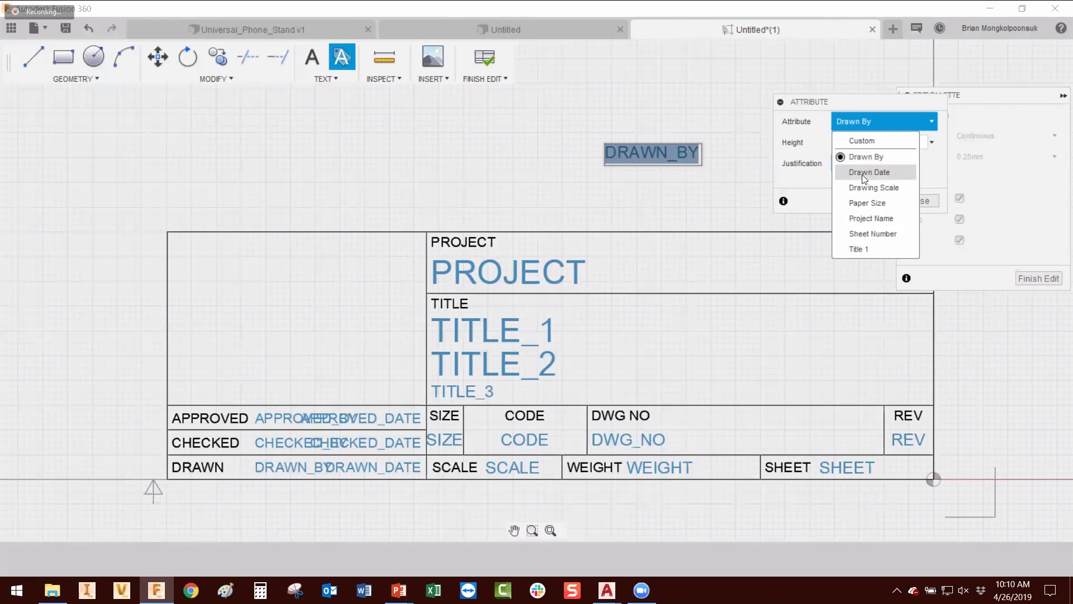
left_click(898, 156)
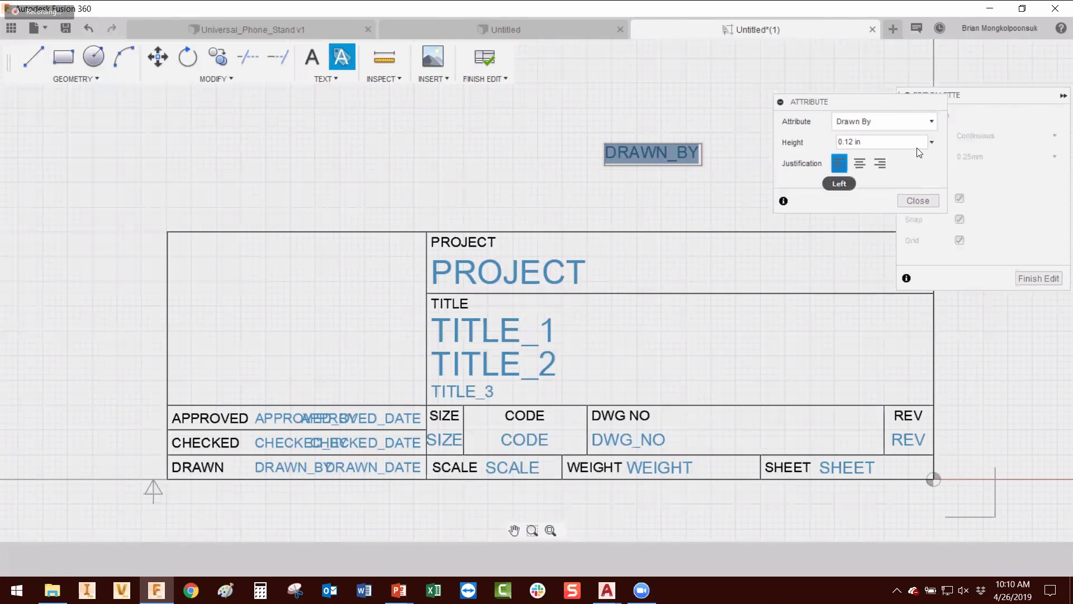
left_click(922, 199)
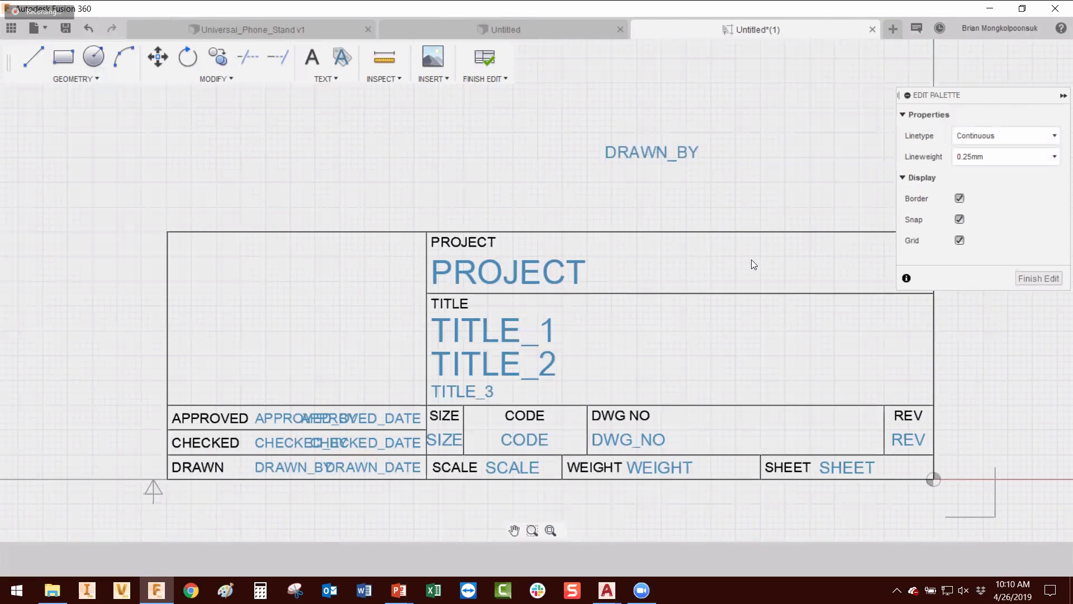
Step: Move the new DRAWN_BY attribute to just inside the lower-left corner of the sheet border
scroll(751, 260, "down", 3)
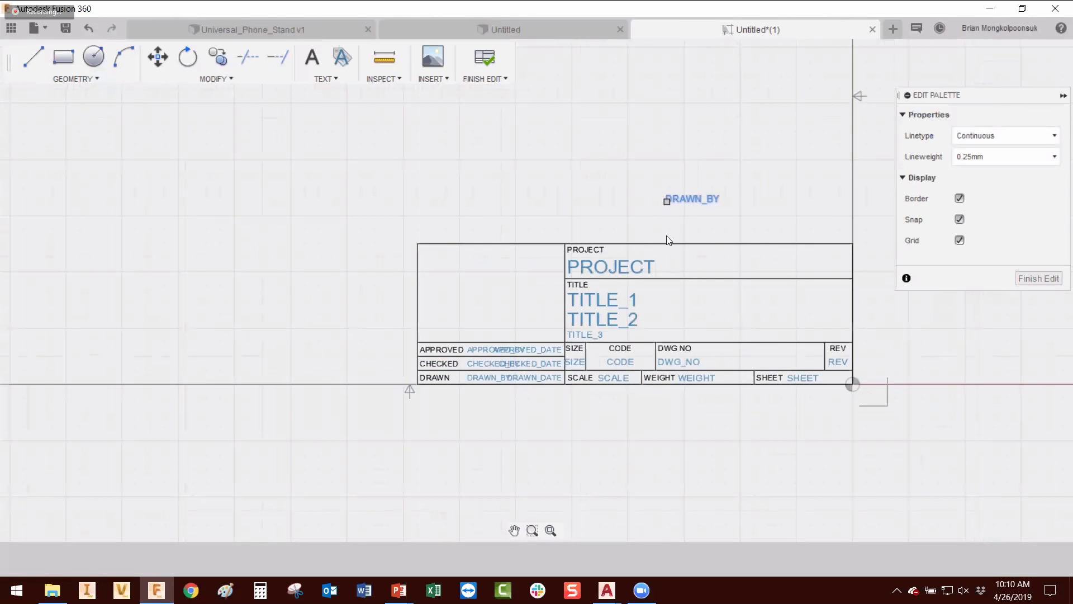
scroll(748, 230, "down", 2)
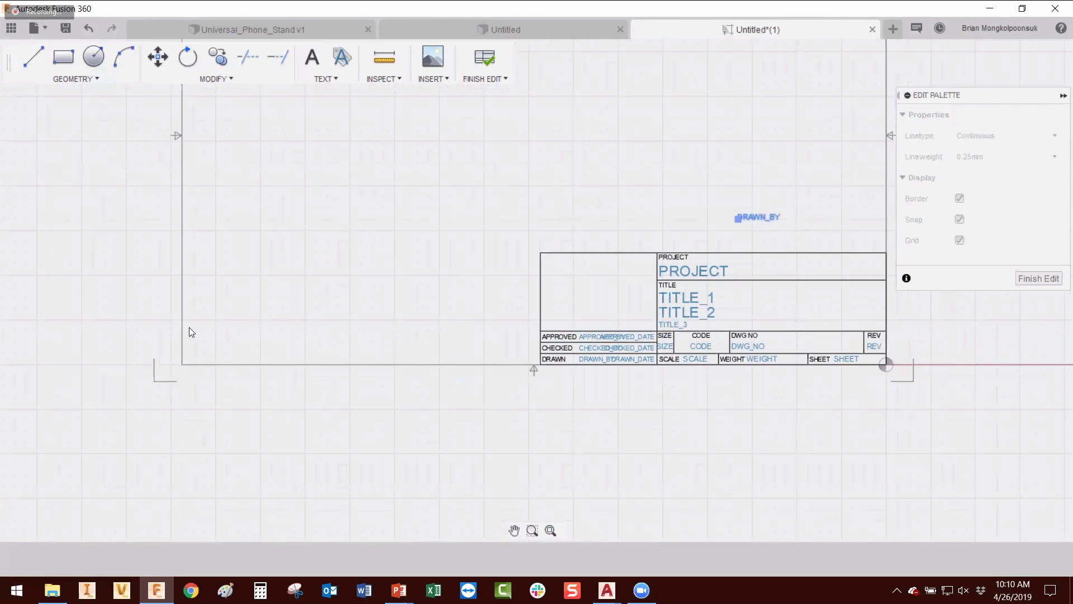
left_click(199, 345)
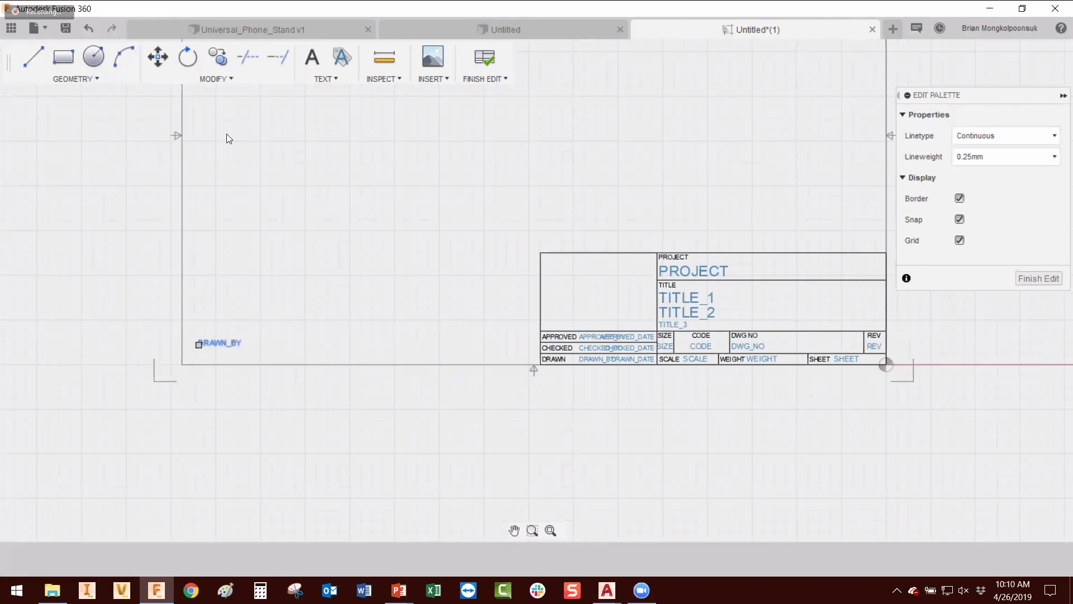
Step: Rotate the relocated DRAWN_BY attribute by 90 degrees so it reads vertically
left_click(188, 56)
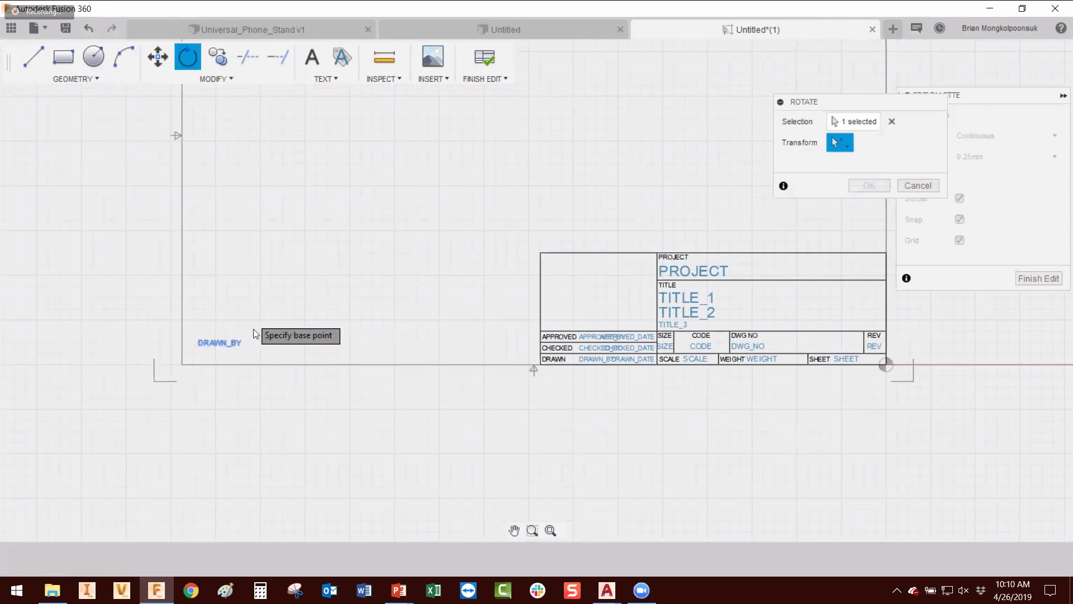
left_click(259, 275)
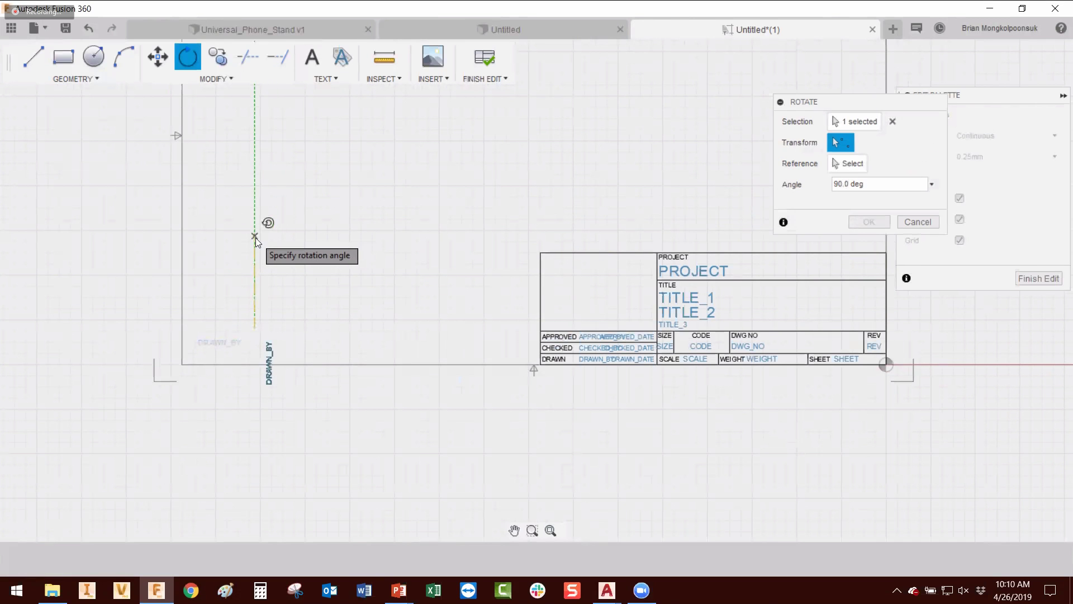
left_click(256, 237)
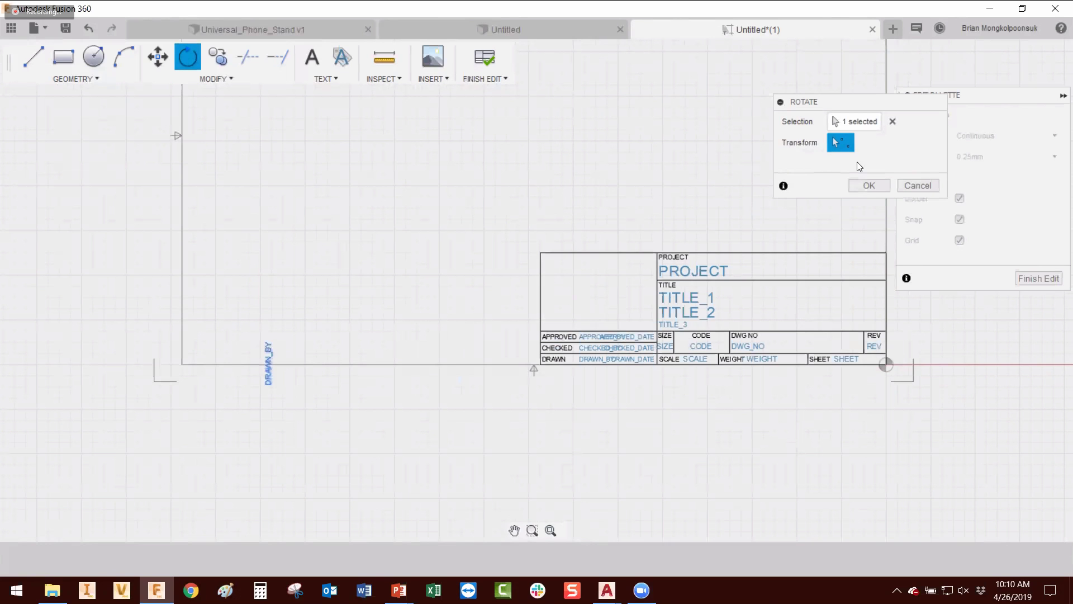
left_click(868, 187)
Step: Move the vertical DRAWN_BY attribute so it sits fully inside the lower-left corner of the sheet border
left_click(158, 57)
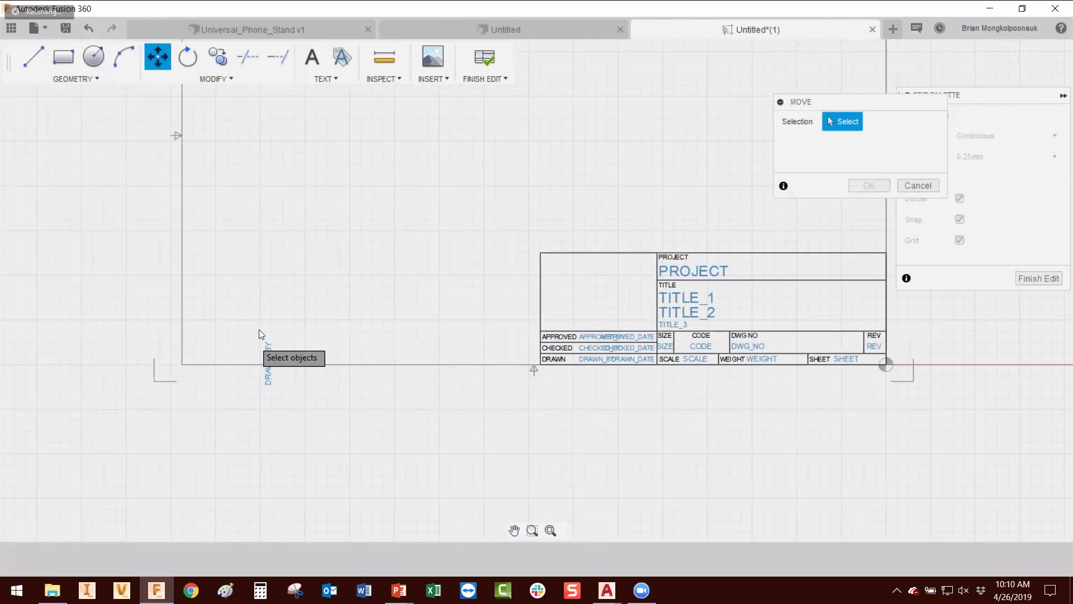
left_click(269, 356)
left_click(846, 143)
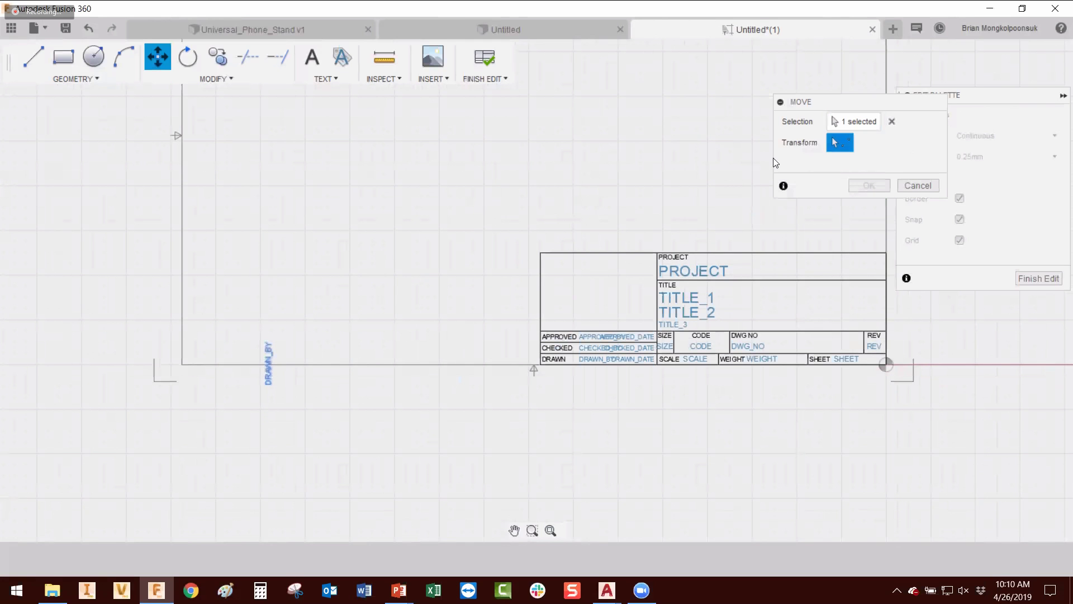
left_click(277, 378)
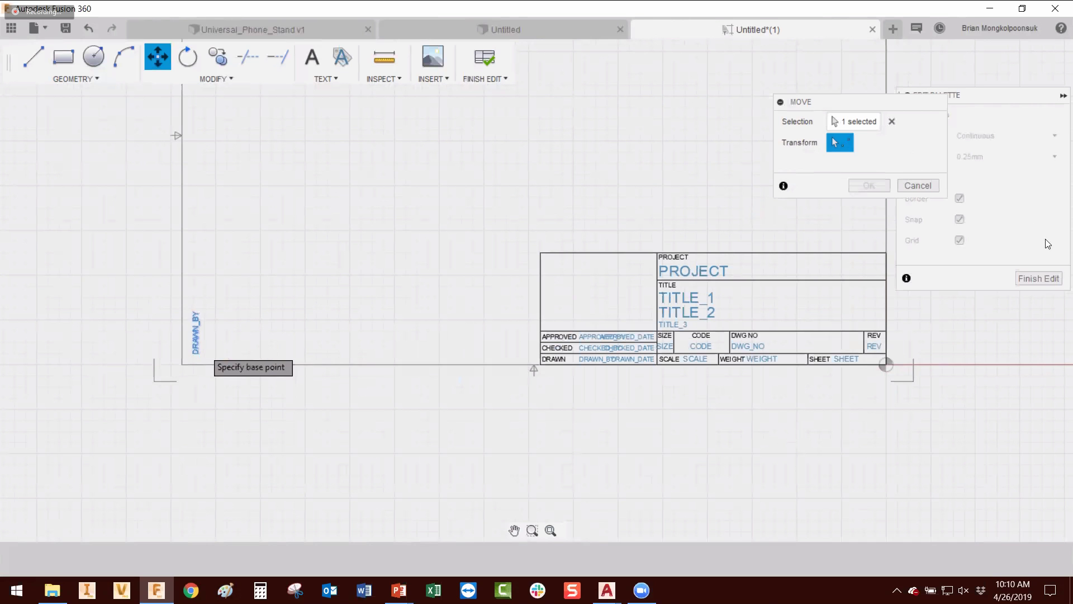
left_click(200, 347)
key("Return")
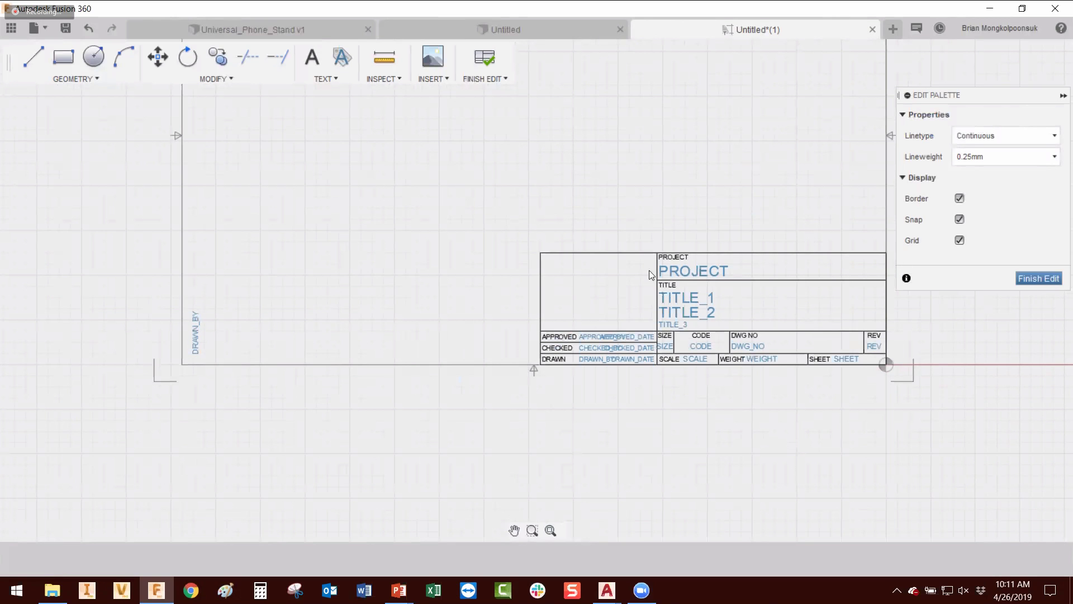
Step: Delete the CODE label and the CODE attribute from the title block cell beside SIZE
scroll(598, 360, "up", 3)
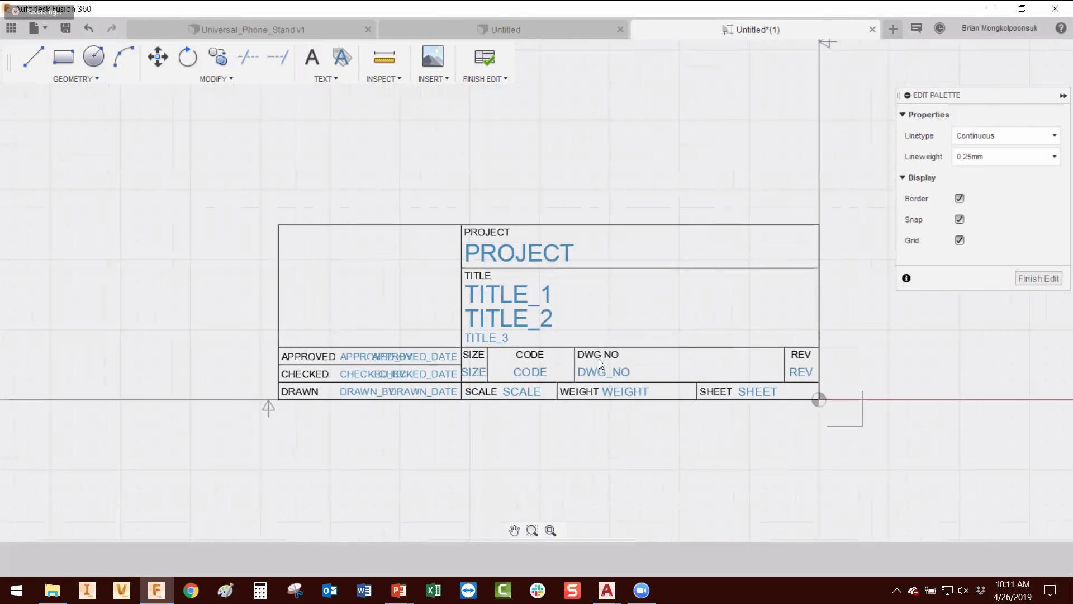
scroll(599, 359, "up", 1)
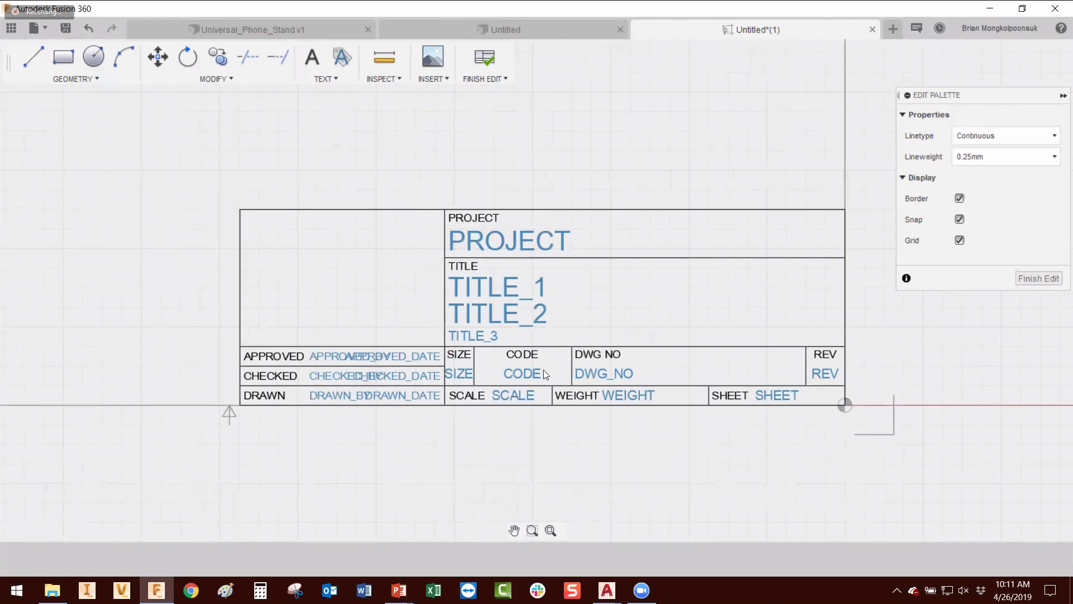
left_click(541, 372)
key("Delete")
left_click(626, 138)
left_click(884, 121)
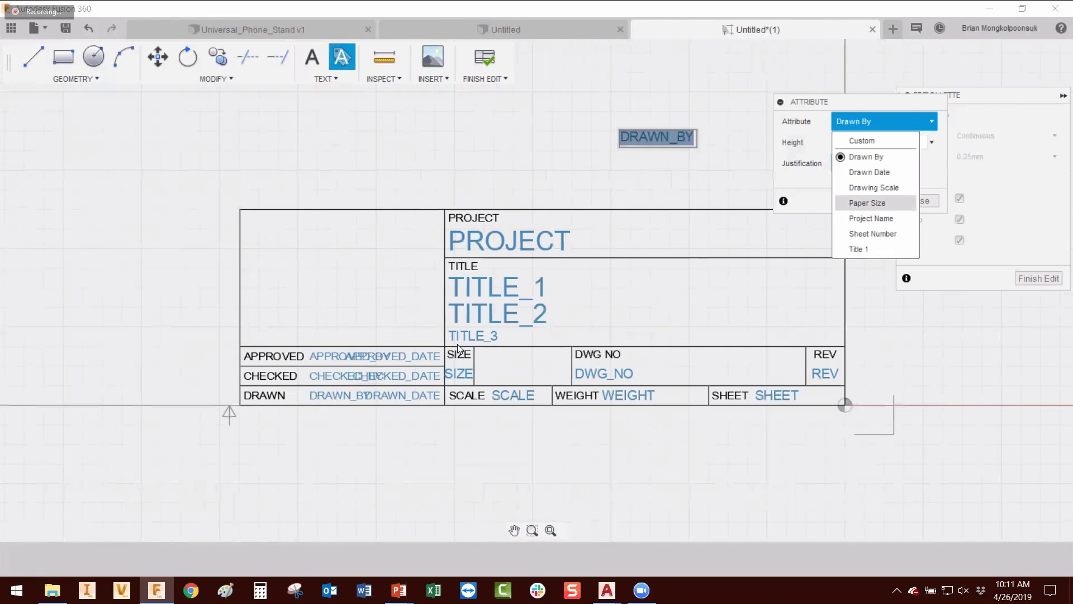
left_click(453, 374)
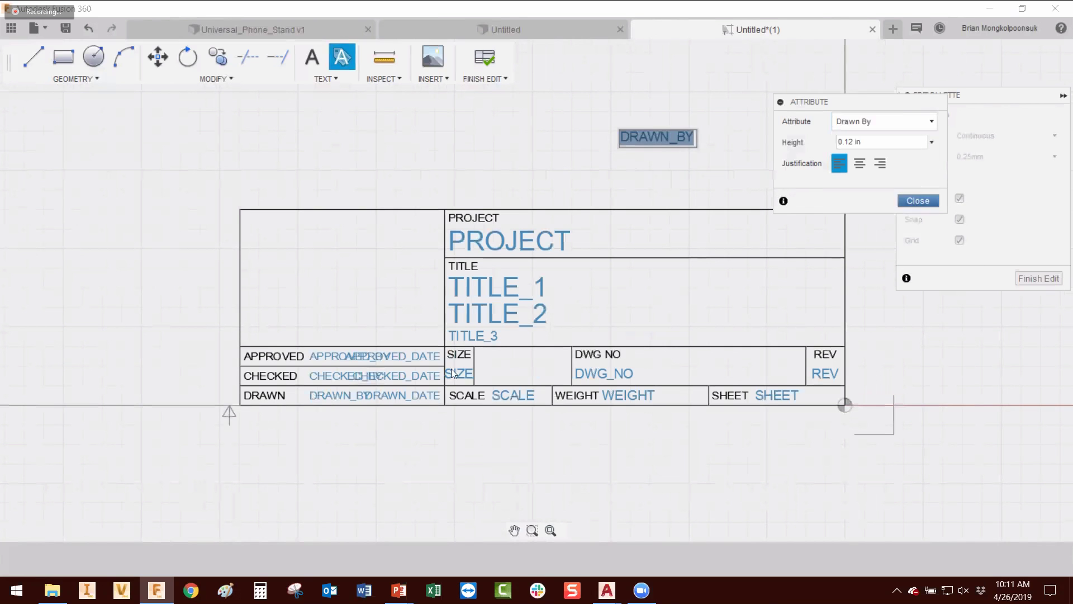
key("Return")
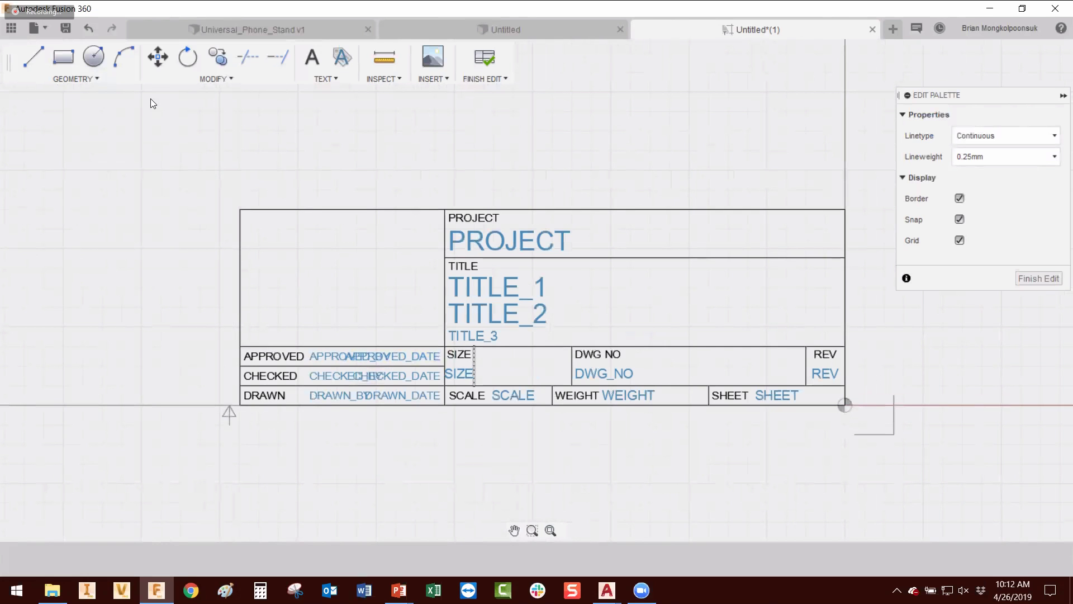
Step: Draw a vertical helper line from the top of the SCALE/WEIGHT divider up to the upper edge of the SIZE row
key("l")
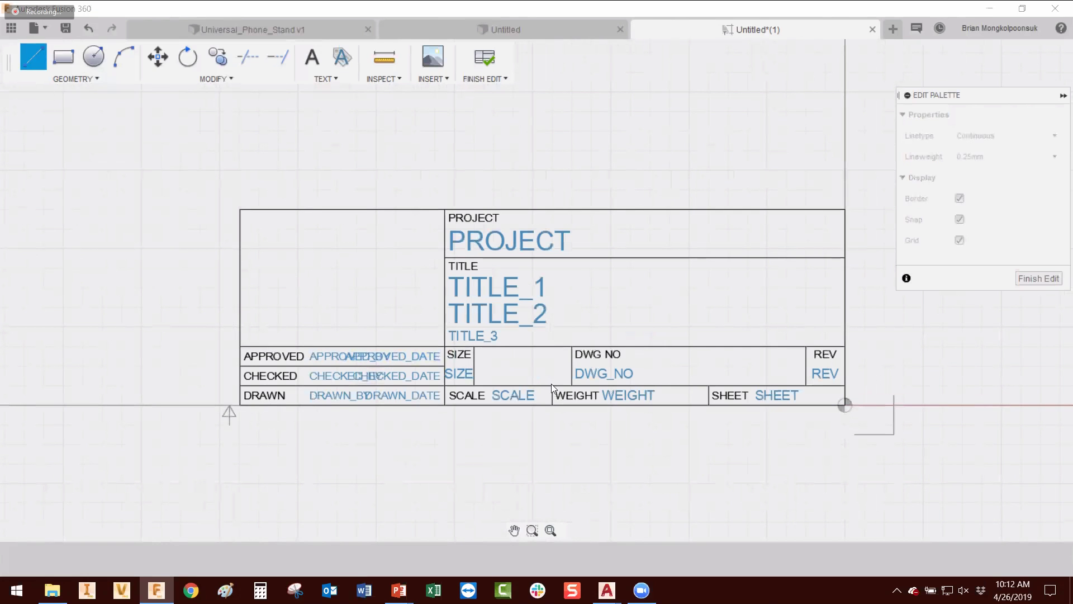
left_click(552, 386)
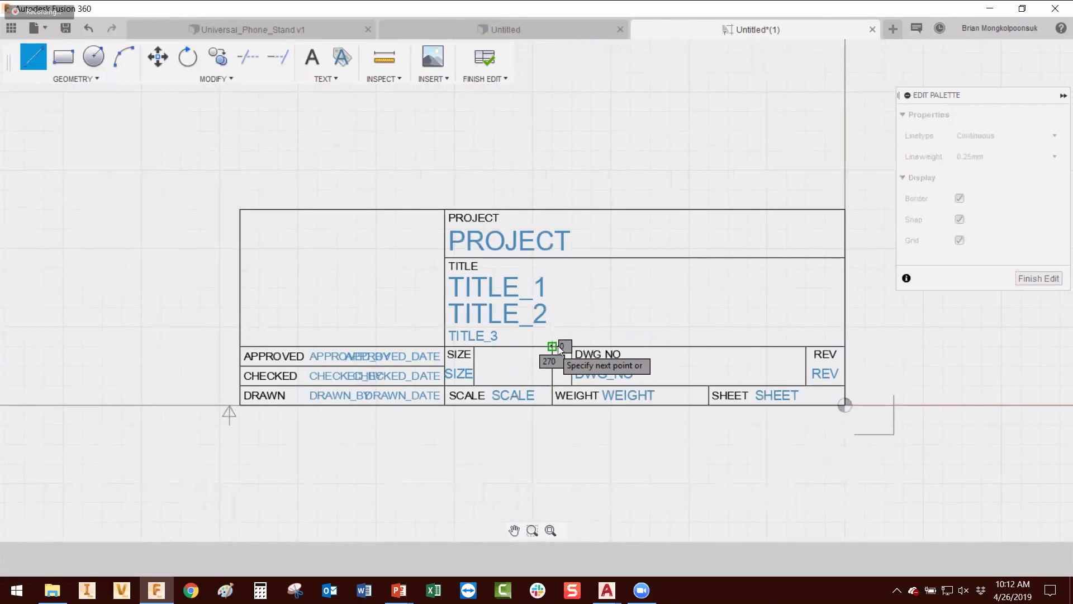
left_click(558, 345)
key("Escape")
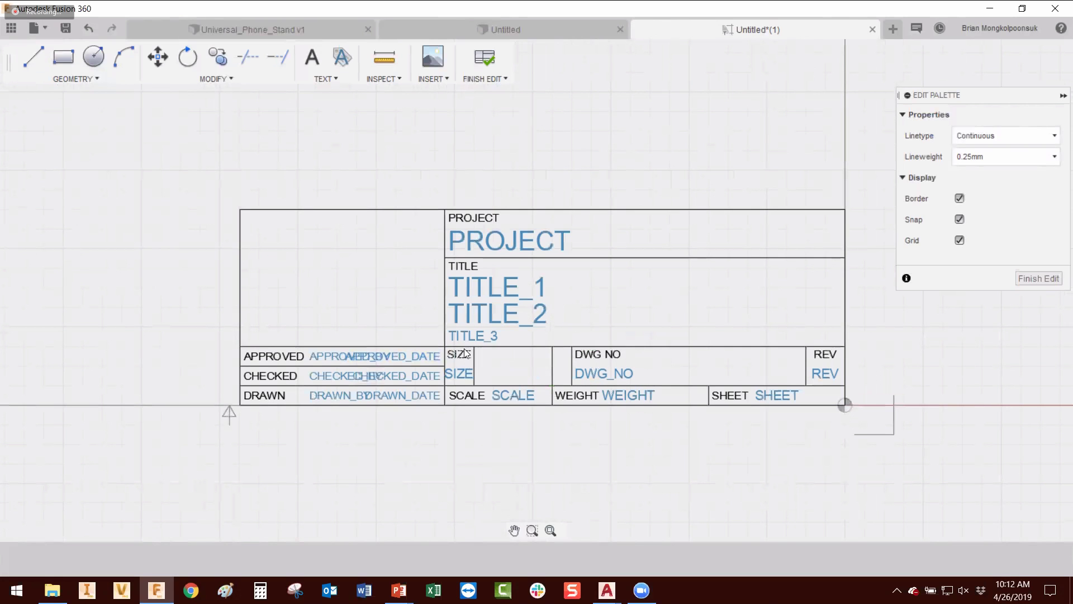
Step: Move the SIZE label and the SIZE attribute horizontally so both are centred on the vertical helper line
left_click(464, 348)
left_click(459, 350)
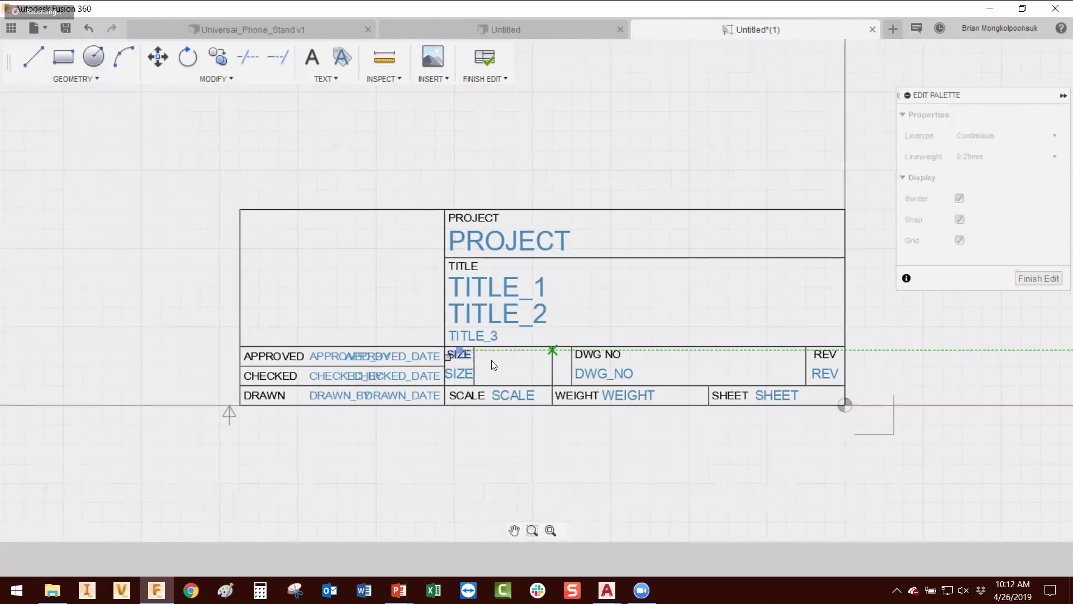
left_click(492, 361)
left_click(459, 378)
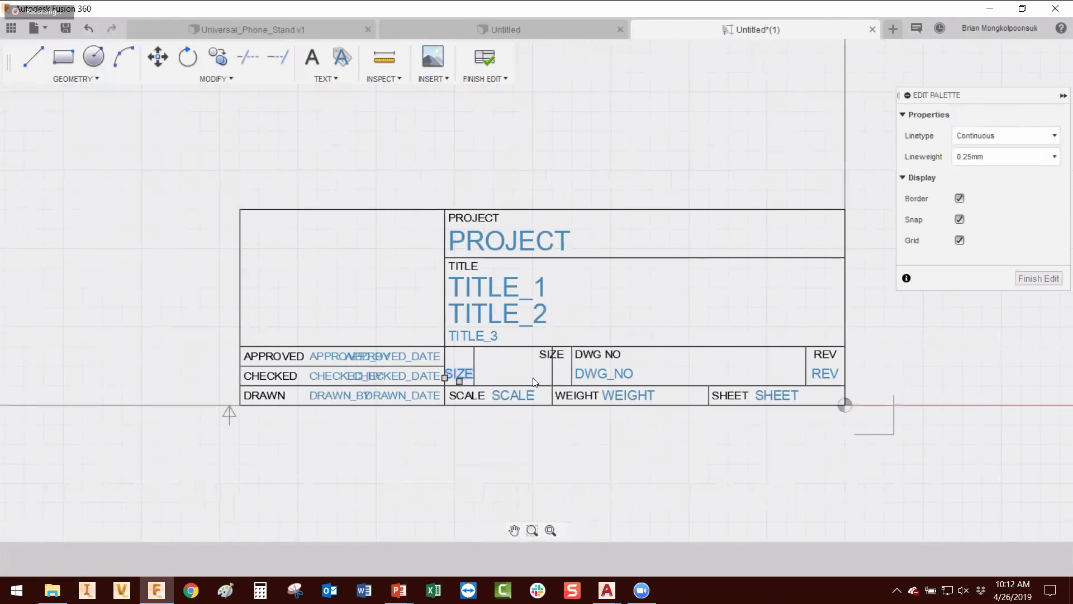
left_click(459, 381)
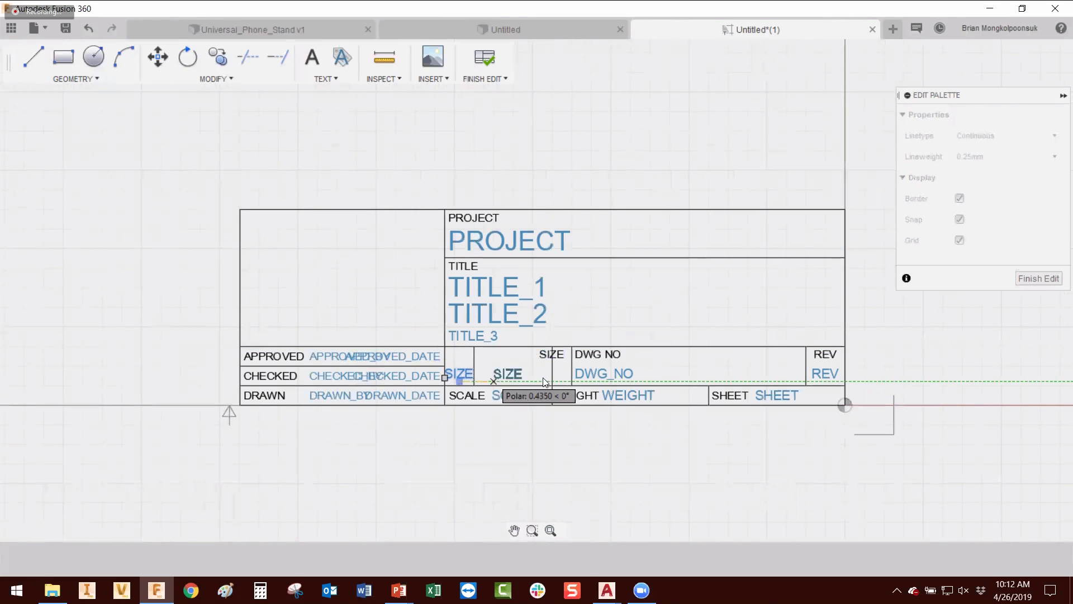
left_click(576, 388)
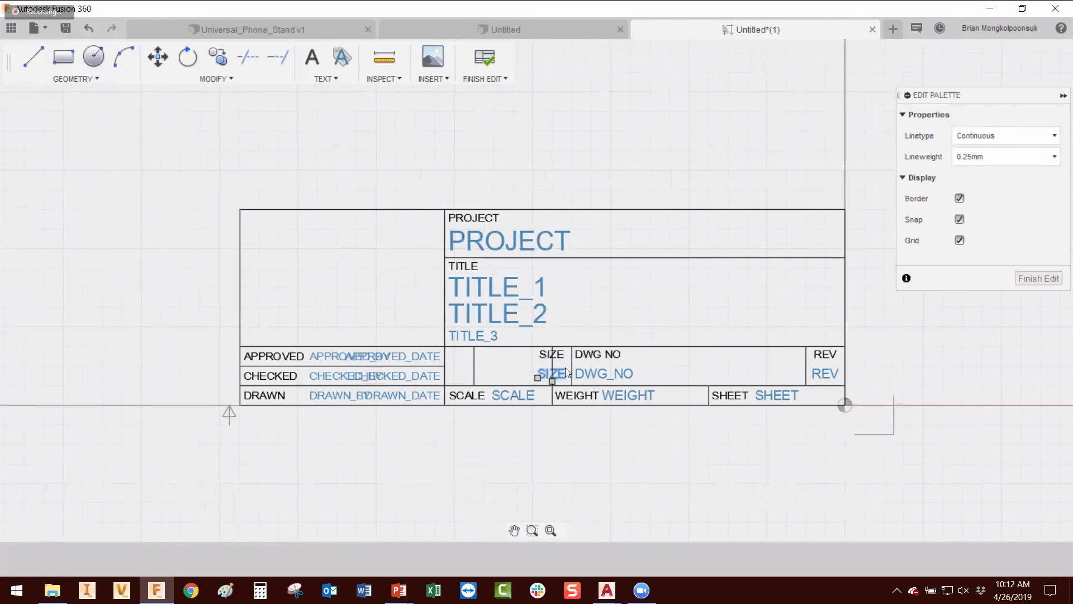
Step: Delete the helper line through the SIZE texts and move the old SIZE cell divider to just left of them
scroll(526, 316, "up", 4)
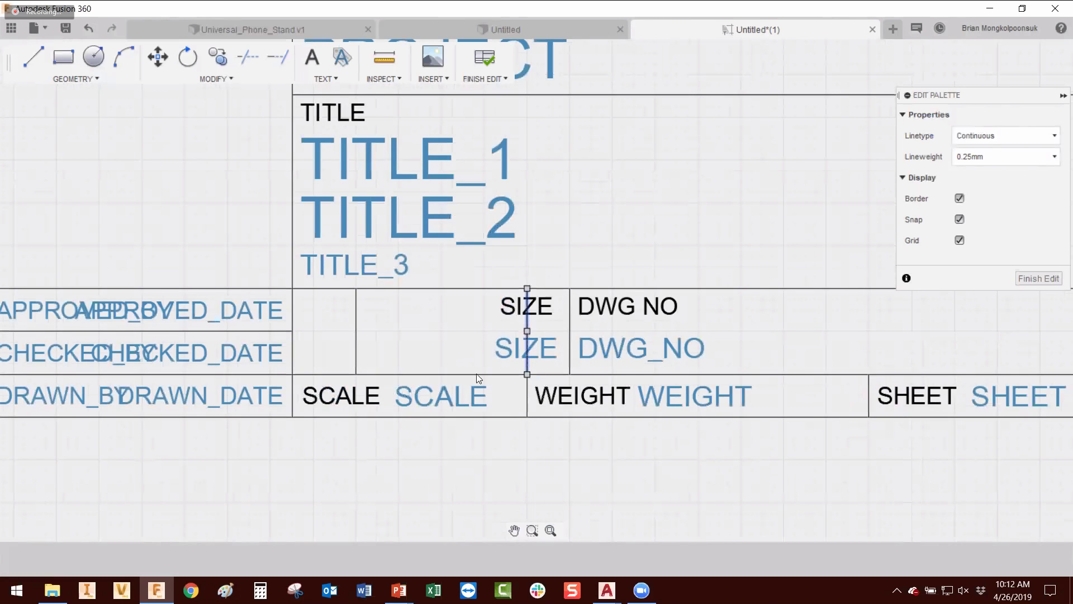
left_click(356, 338)
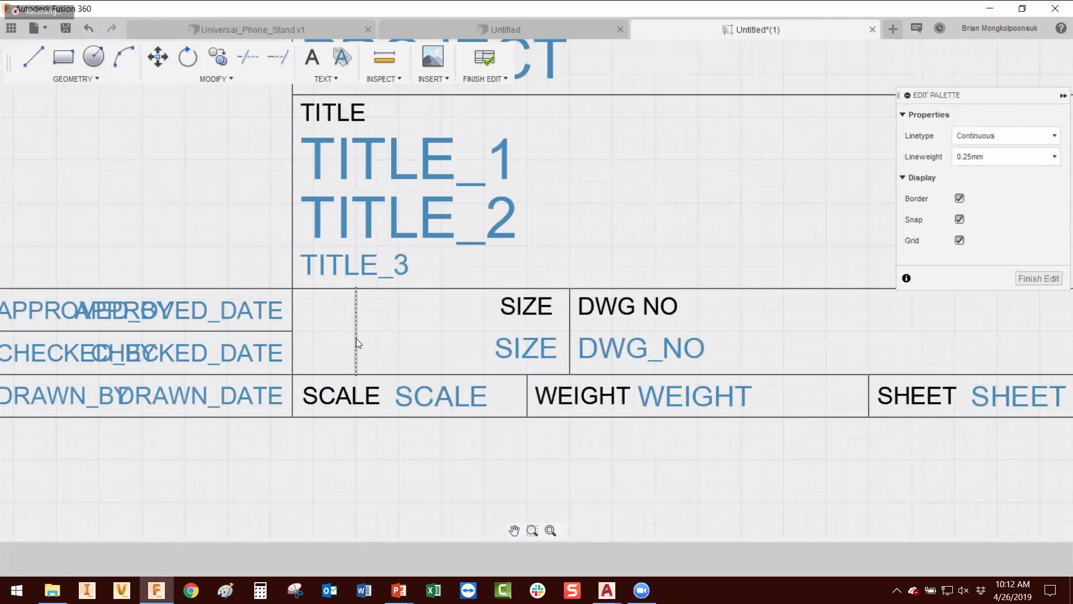
left_click(158, 56)
left_click(356, 374)
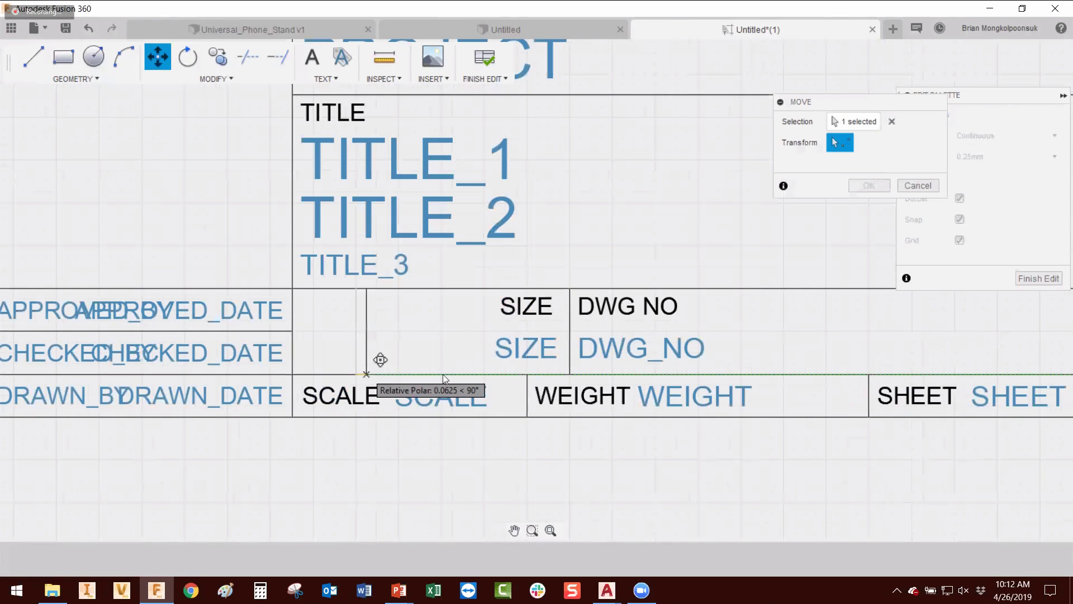
left_click(483, 374)
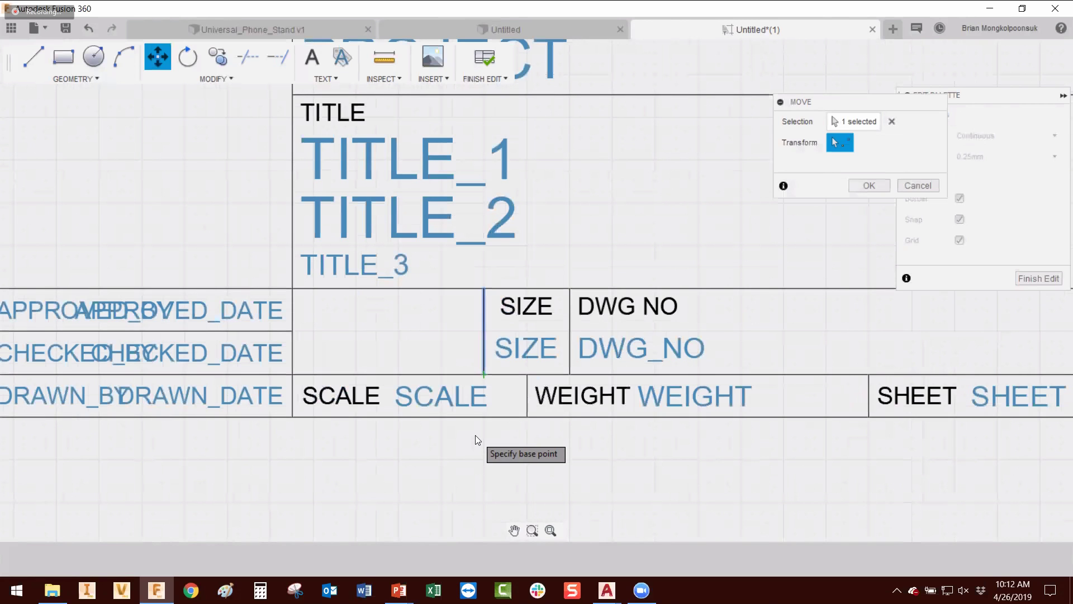
key("Escape")
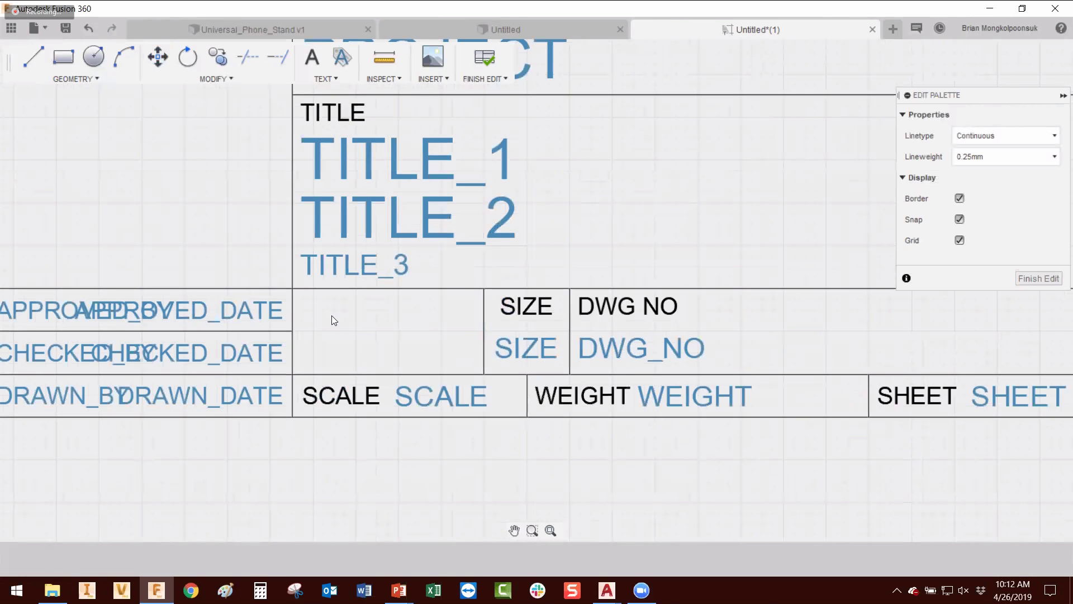
Step: Trim the vertical divider beside the APPROVED and CHECKED rows and extend the line between those rows to the SIZE cell
left_click(247, 61)
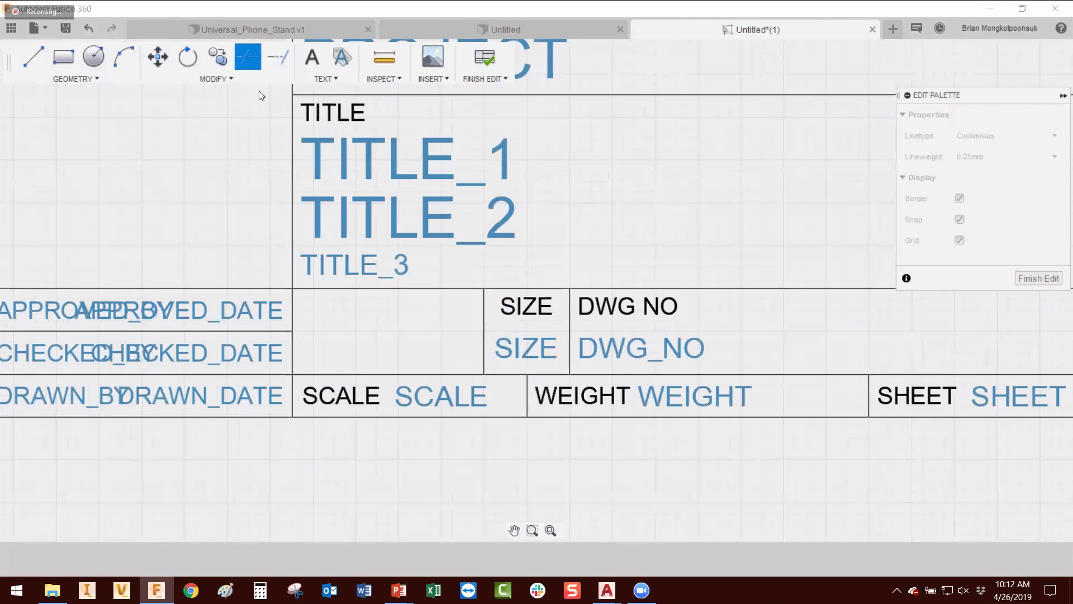
left_click(293, 346)
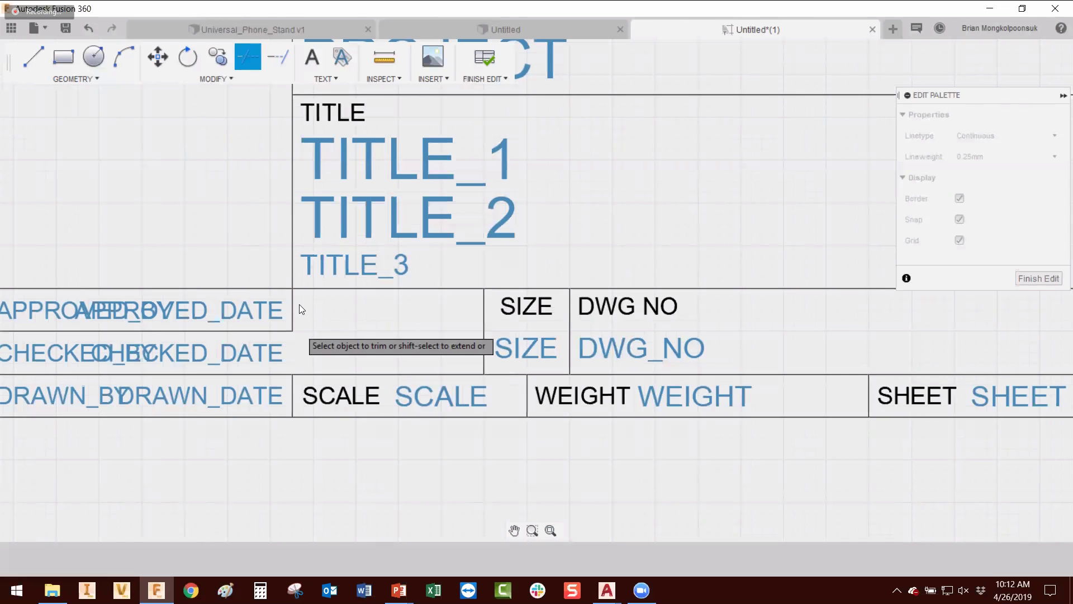
left_click(293, 311)
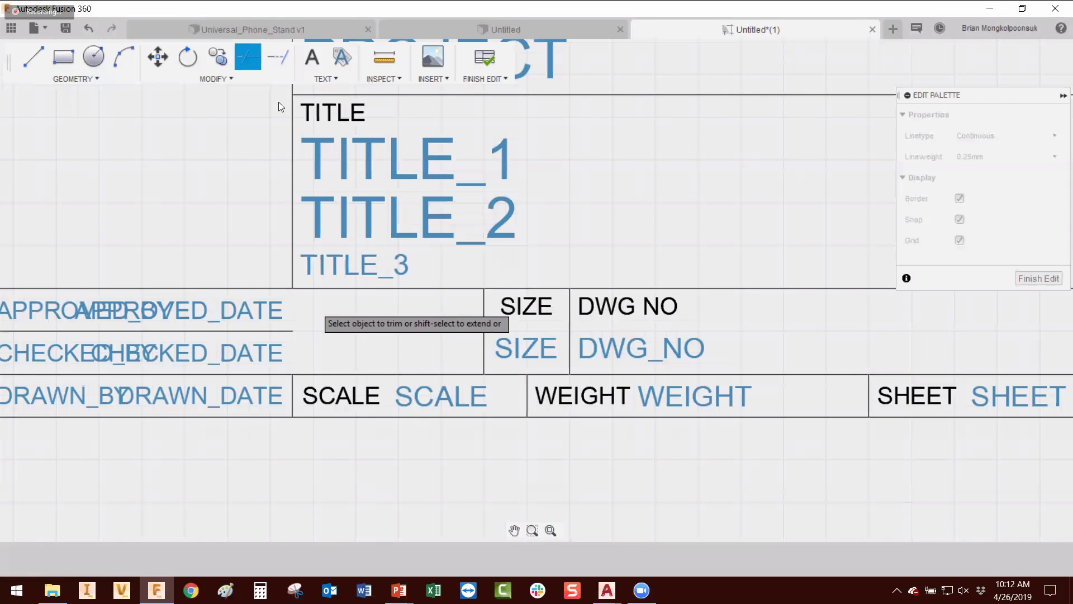
left_click(277, 58)
left_click(276, 331)
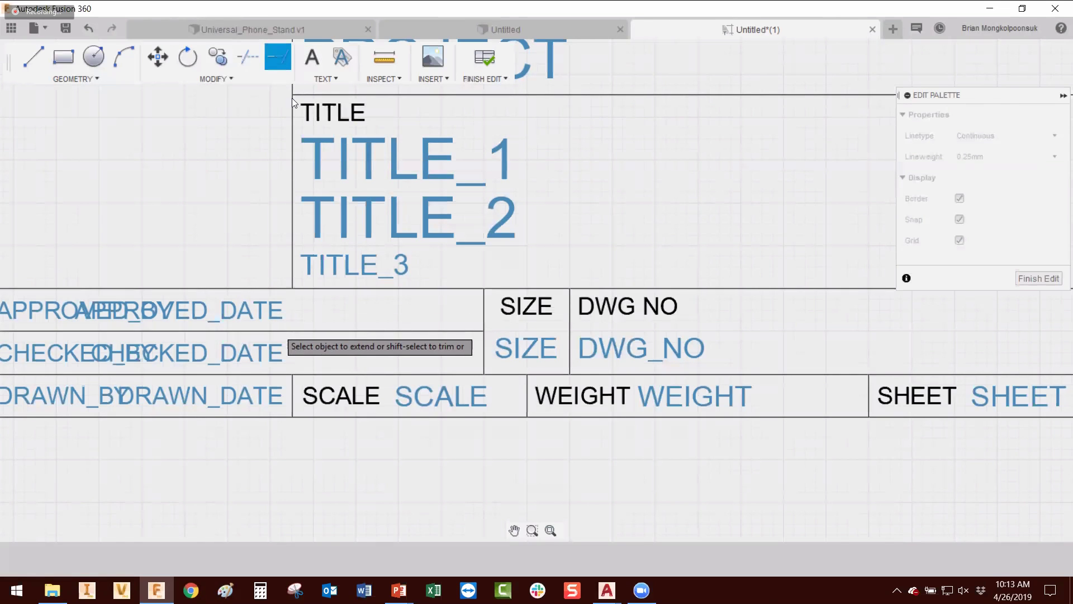
key("Escape")
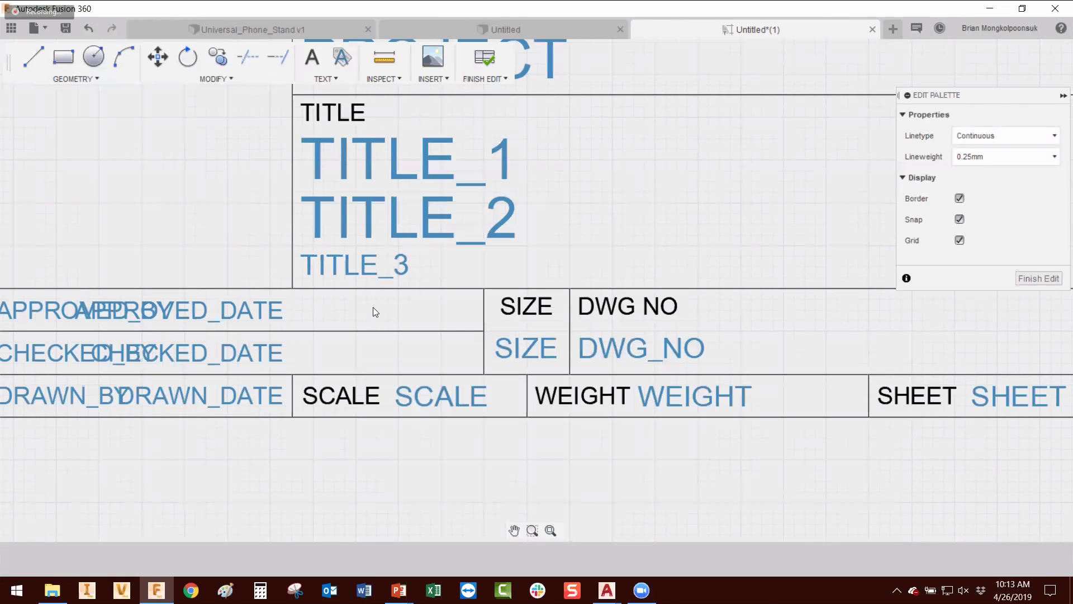
Step: Move the APPROVED_DATE and CHECKED_DATE attributes horizontally to the right ends of their widened rows, next to the SIZE cell
left_click(283, 311)
left_click(284, 311)
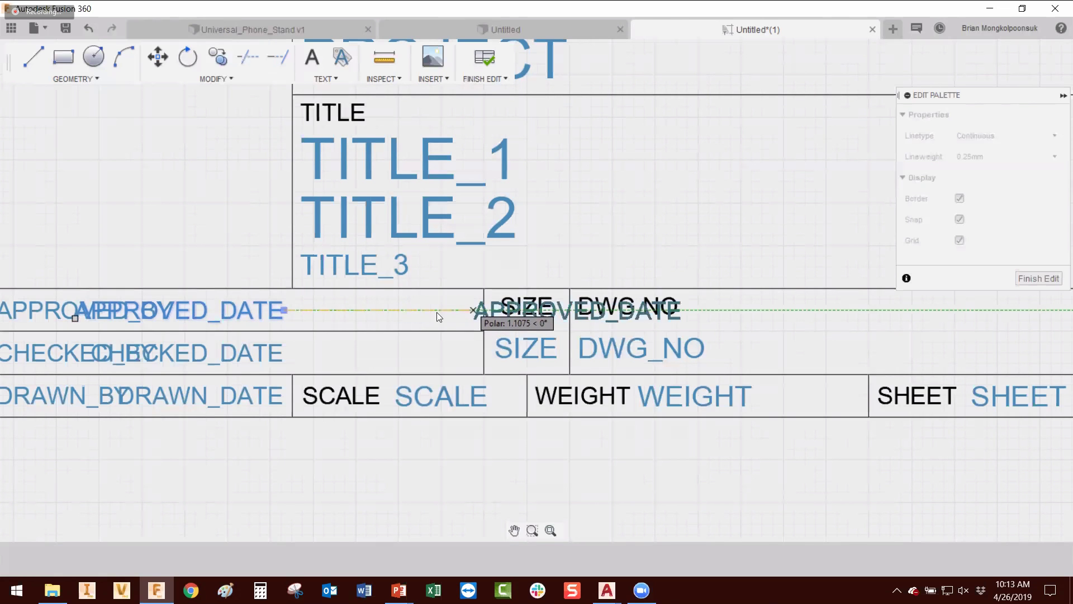
left_click(283, 356)
left_click(279, 352)
left_click(284, 353)
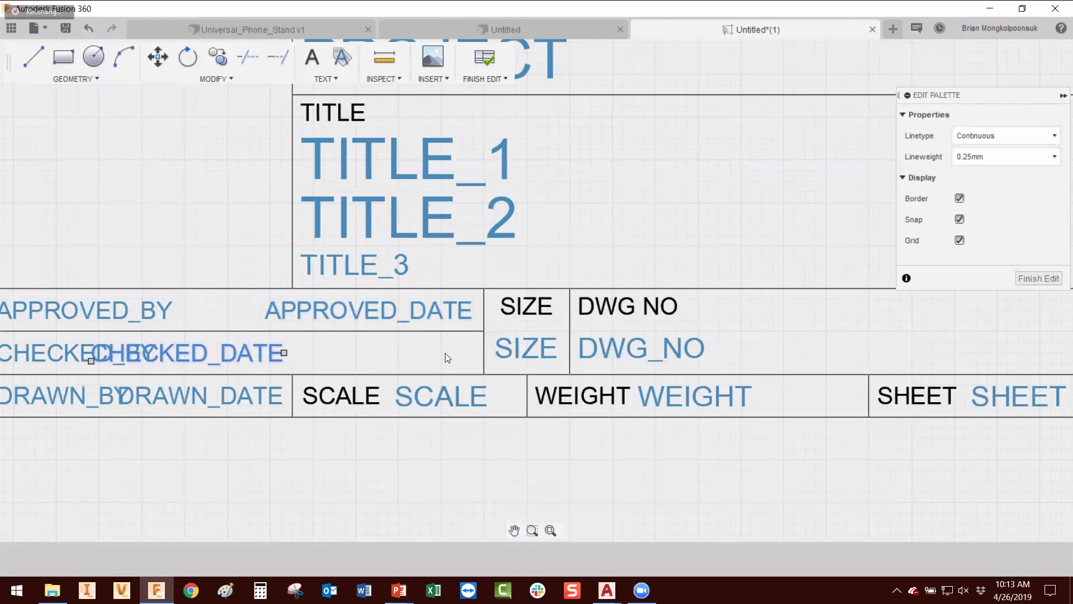
left_click(424, 447)
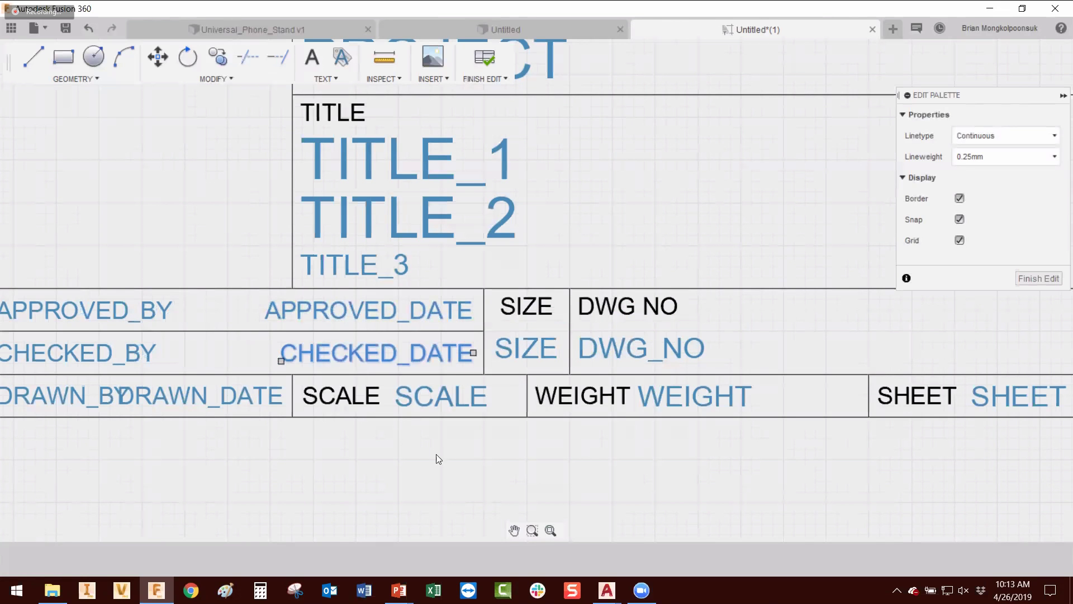
Step: Insert the ketiv.jpg image at the lower-left corner of the empty cell beside PROJECT and TITLE, at scale 1.00
scroll(570, 372, "down", 4)
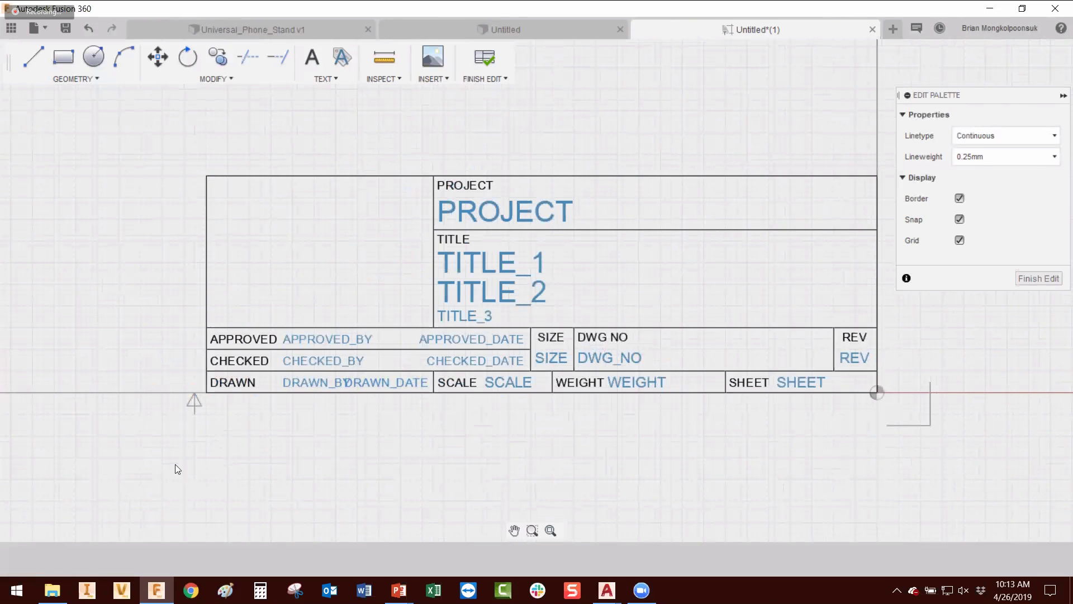
left_click(320, 384)
mouse_move(445, 308)
middle_mouse_down()
mouse_move(485, 344)
mouse_move(429, 356)
middle_mouse_up()
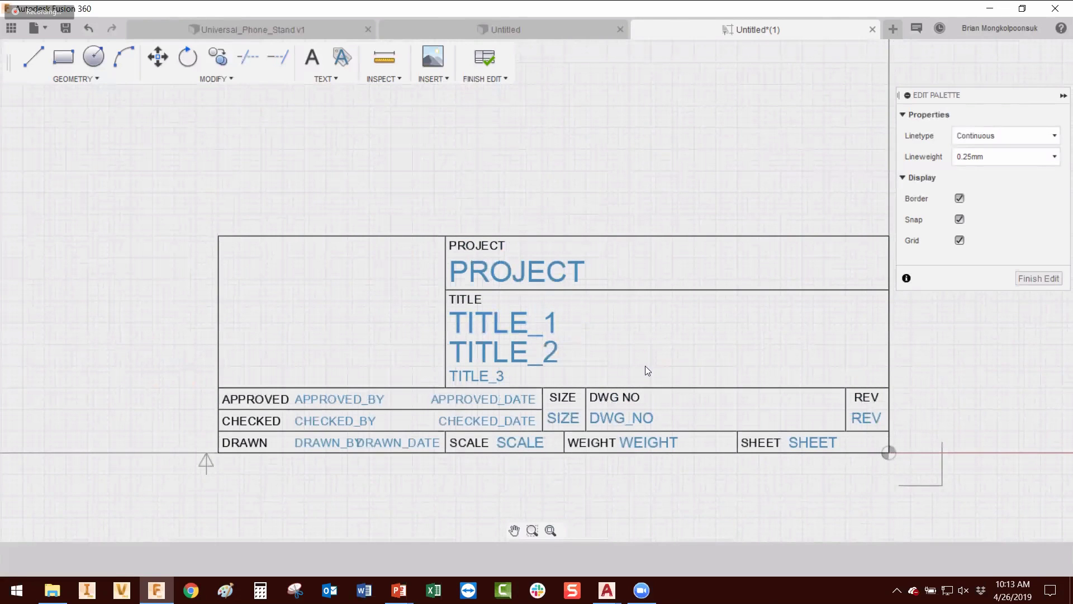
left_click(431, 78)
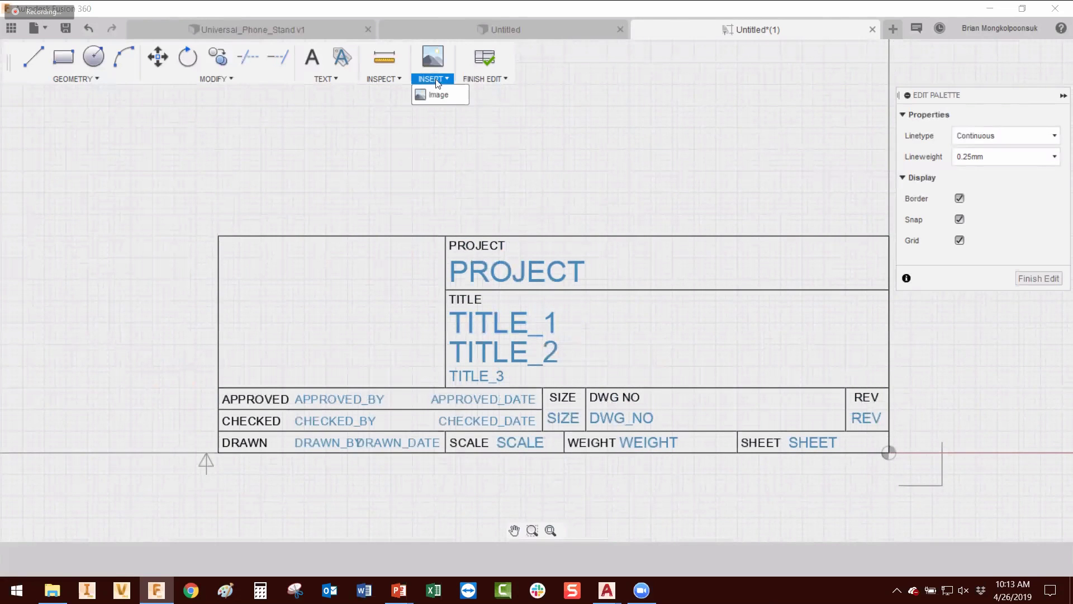
left_click(446, 94)
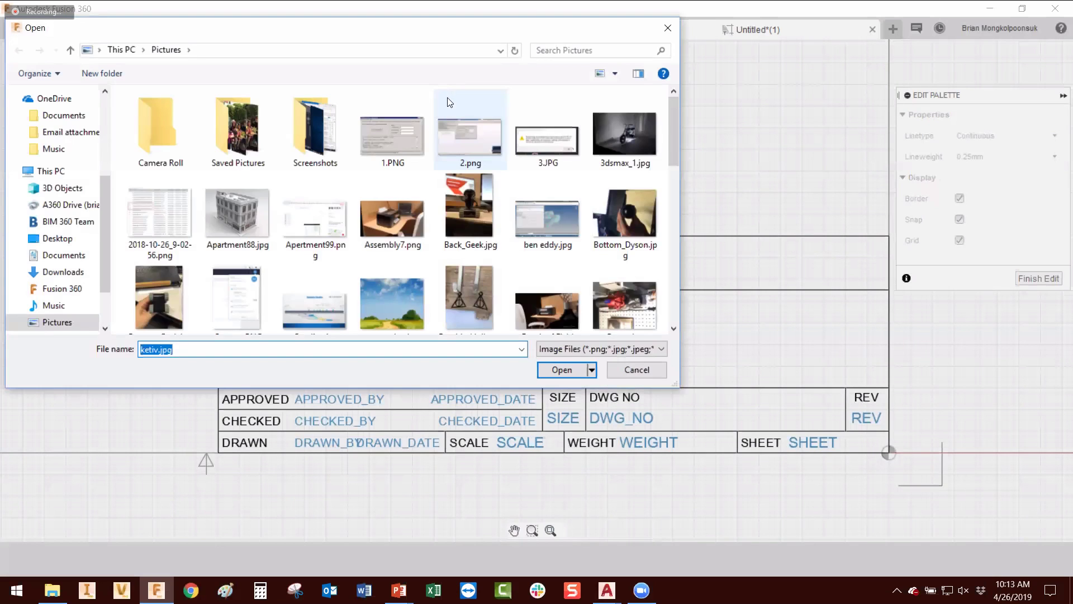
scroll(394, 224, "down", 5)
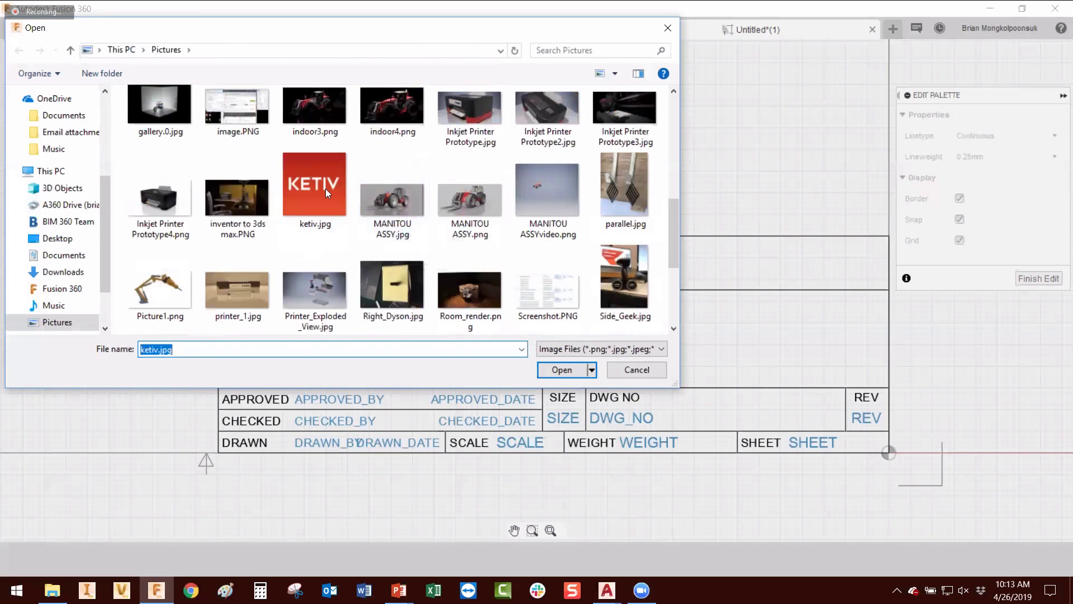
double_click(325, 189)
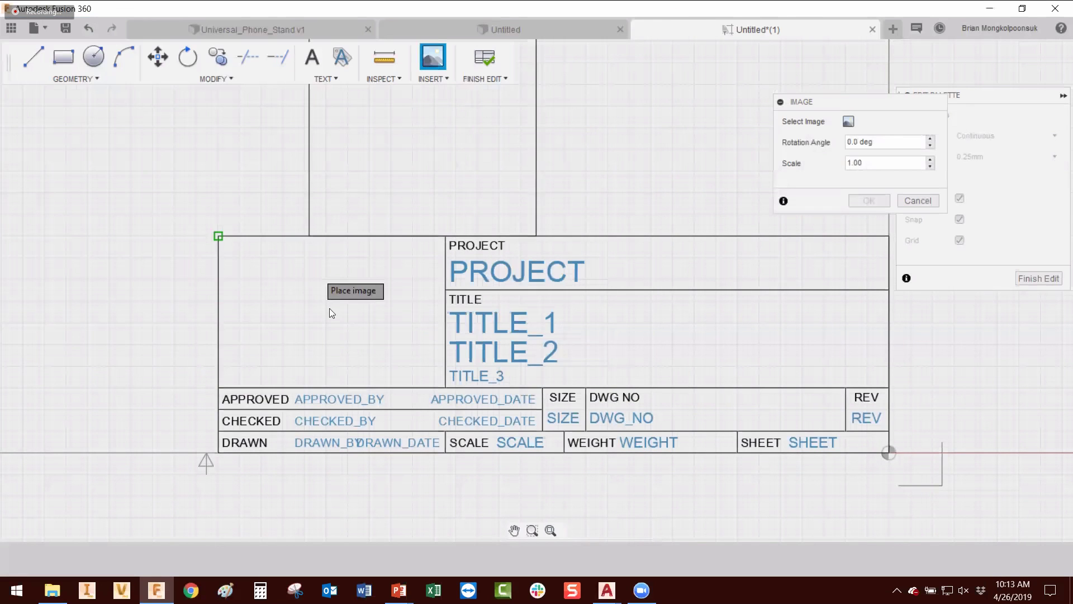
left_click(218, 388)
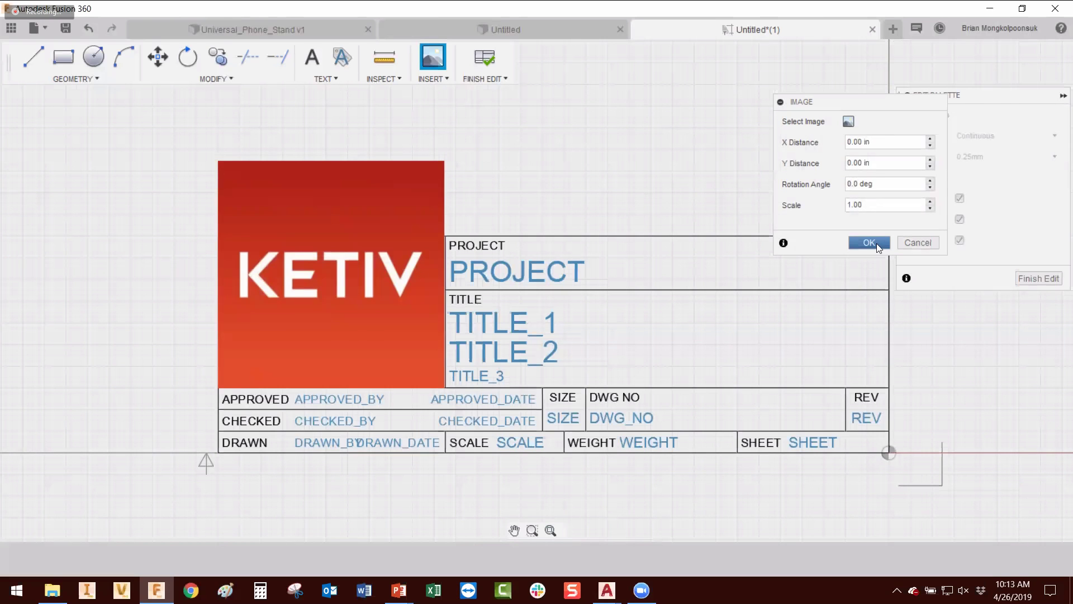
left_click(876, 243)
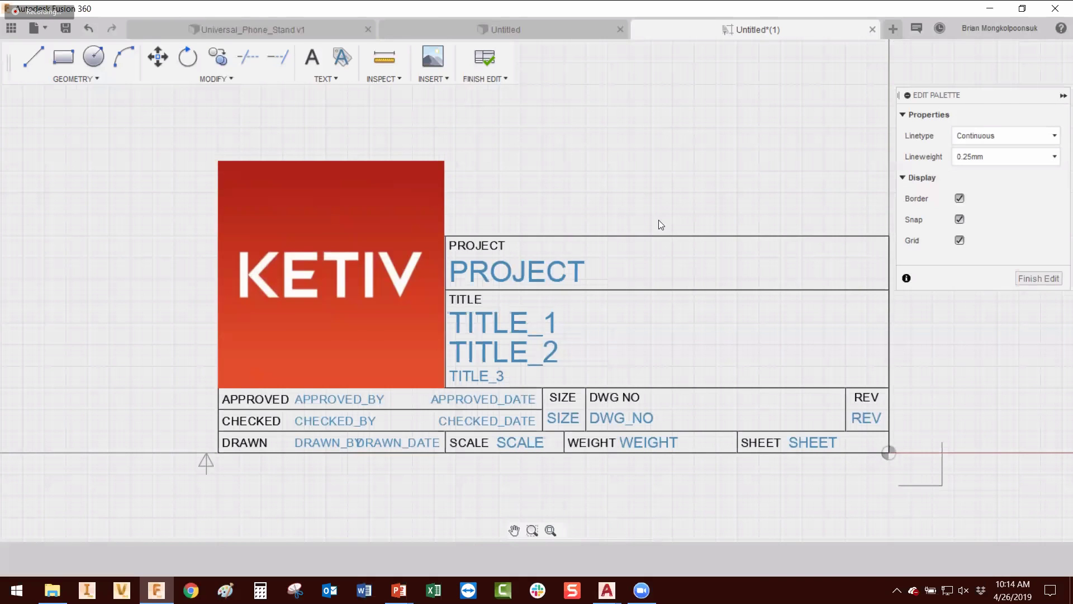
Step: Shrink the logo image from its upper-right corner to match the empty cell's height, and finish the title block edit
left_click(444, 161)
left_click(445, 161)
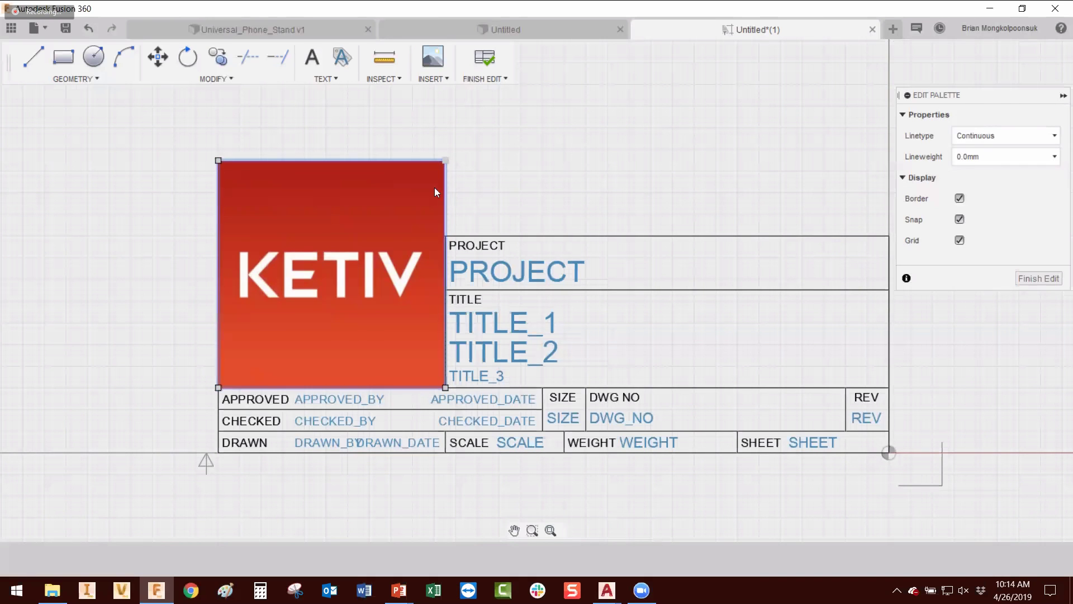
key("Escape")
left_click(364, 238)
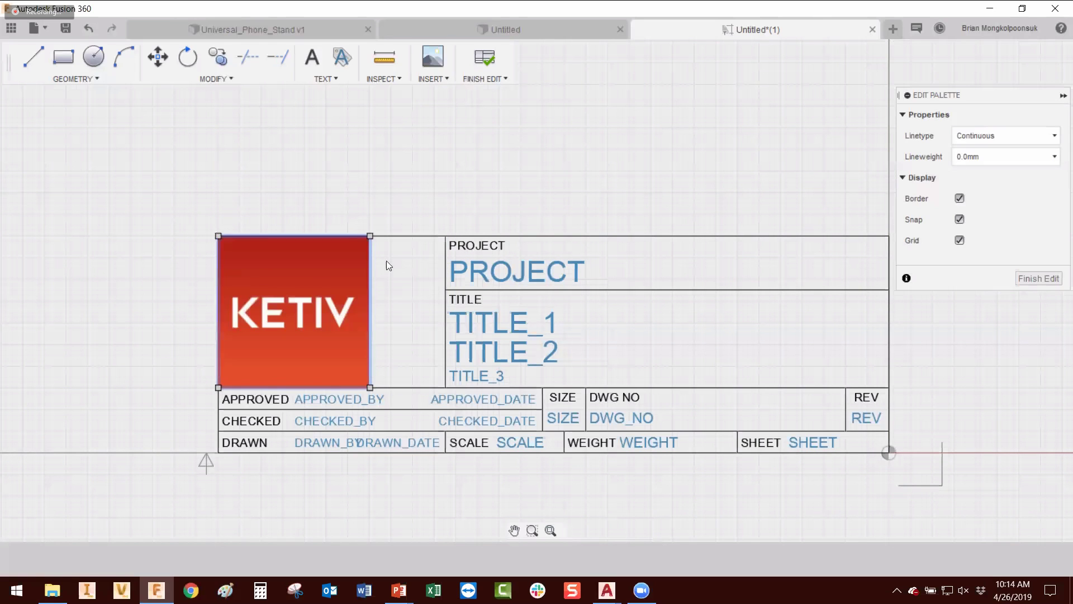
left_click(656, 154)
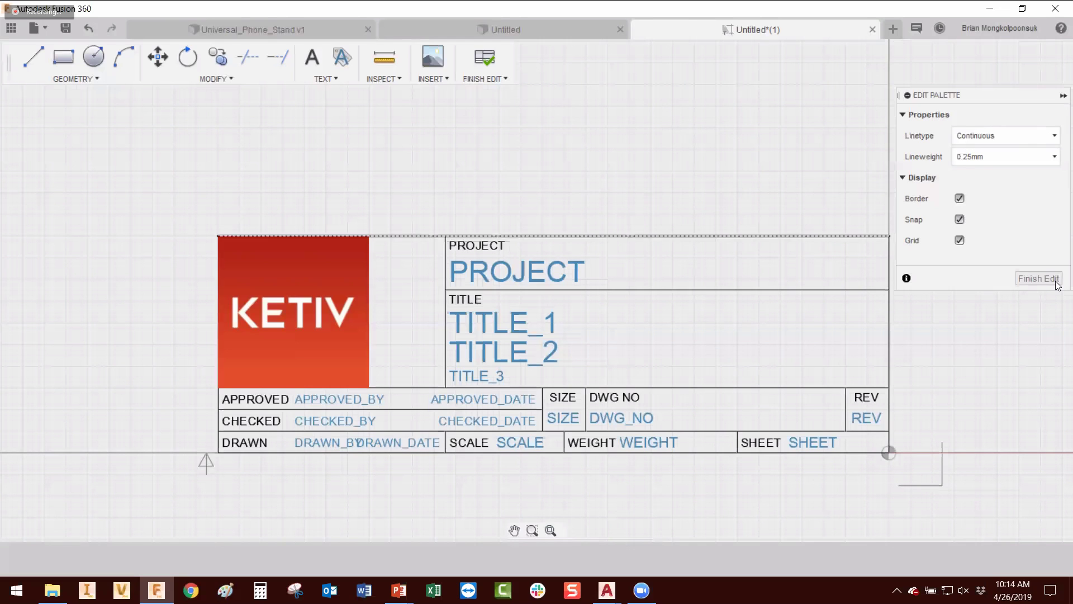
left_click(1039, 278)
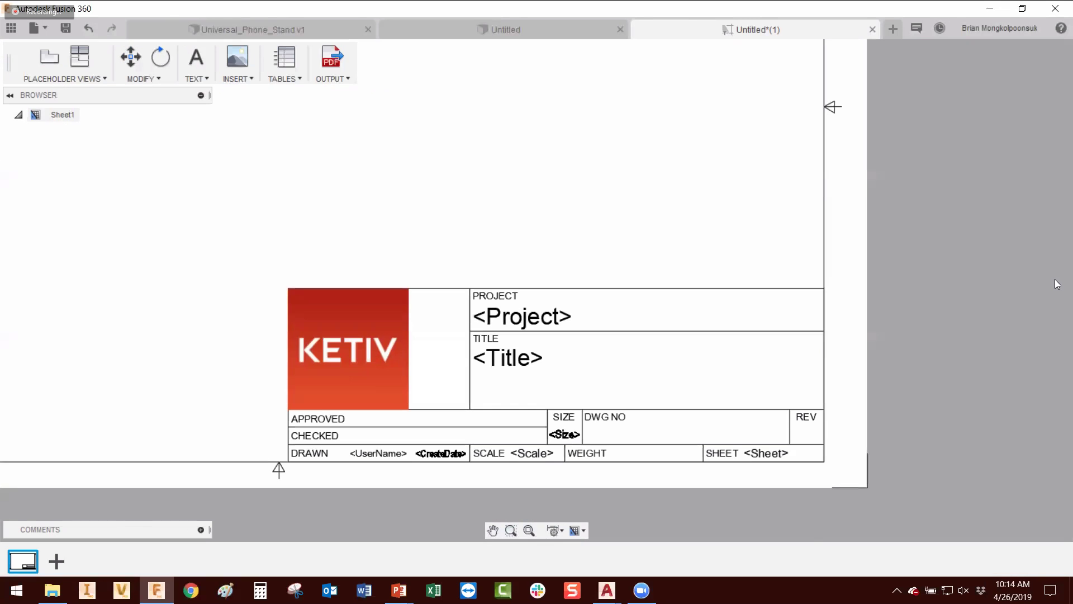
Step: Reopen the title block for editing and move the logo horizontally so its right edge meets the PROJECT and TITLE cells
double_click(649, 295)
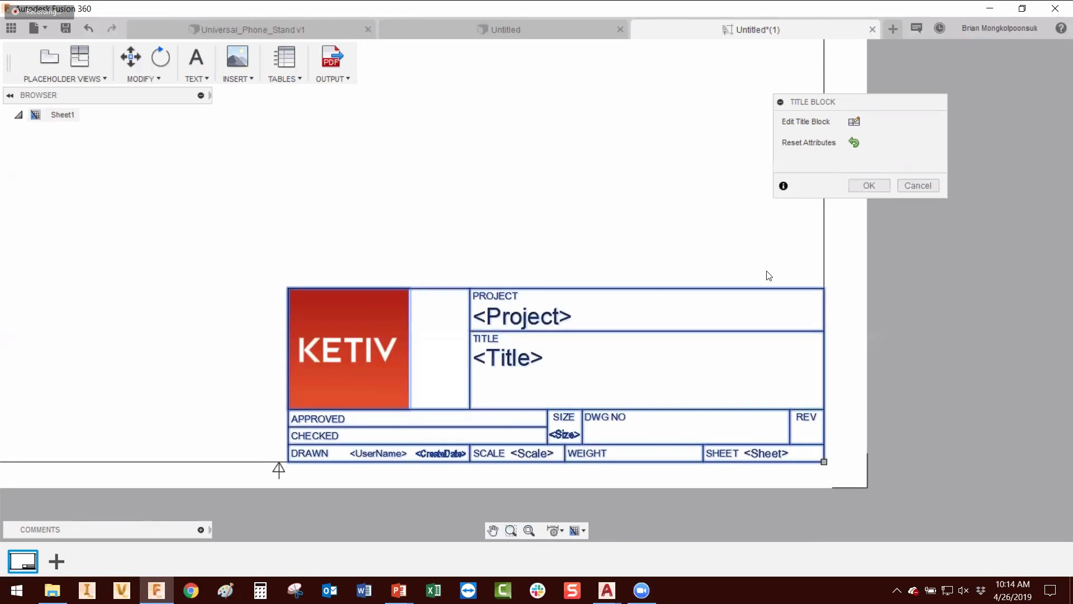
left_click(856, 125)
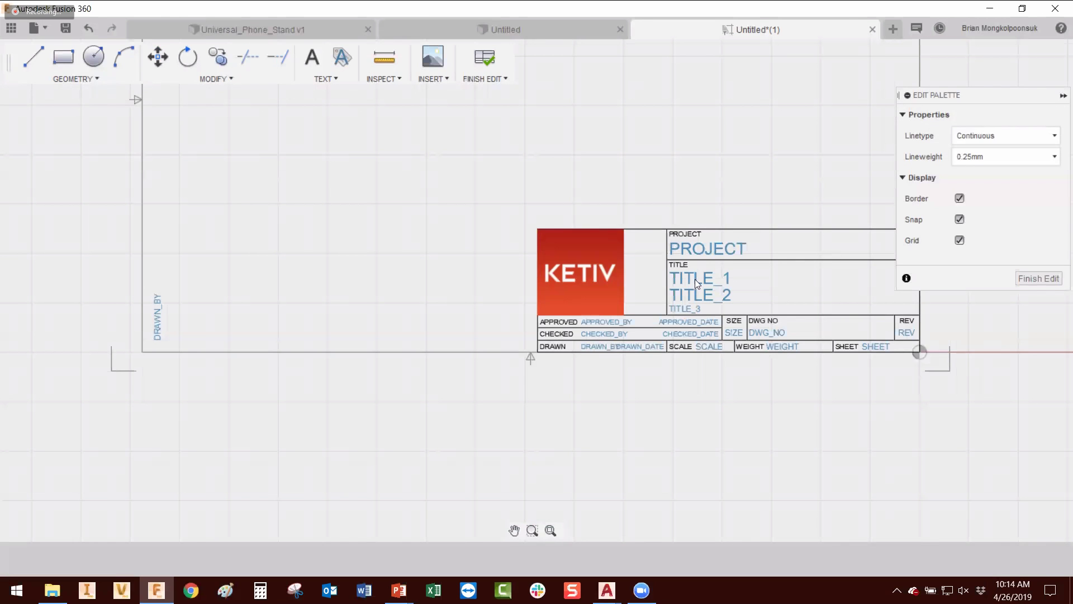
scroll(537, 245, "up", 4)
left_click(532, 246)
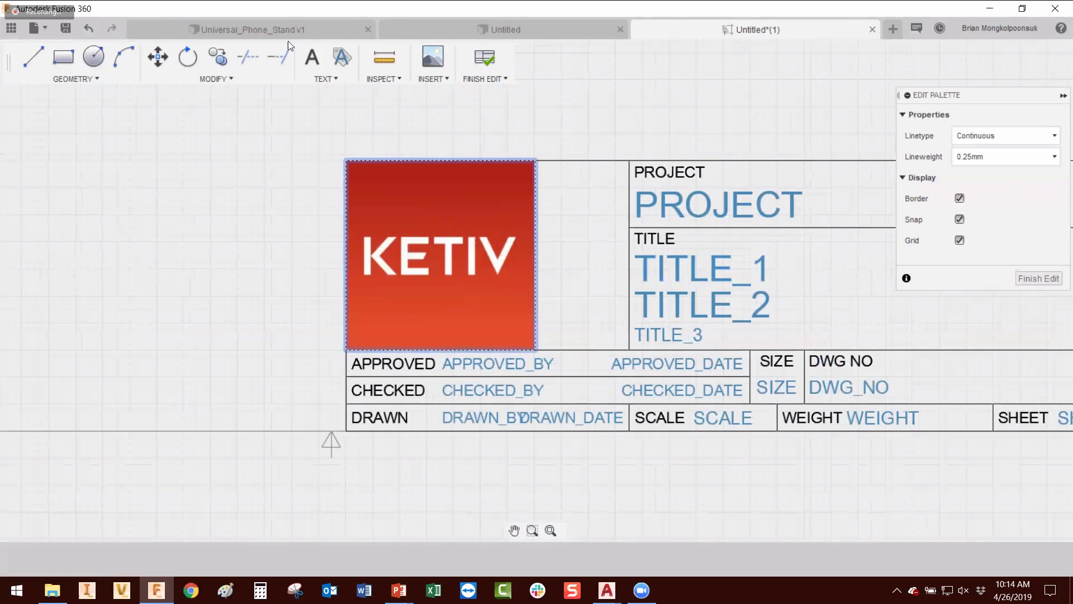
left_click(157, 56)
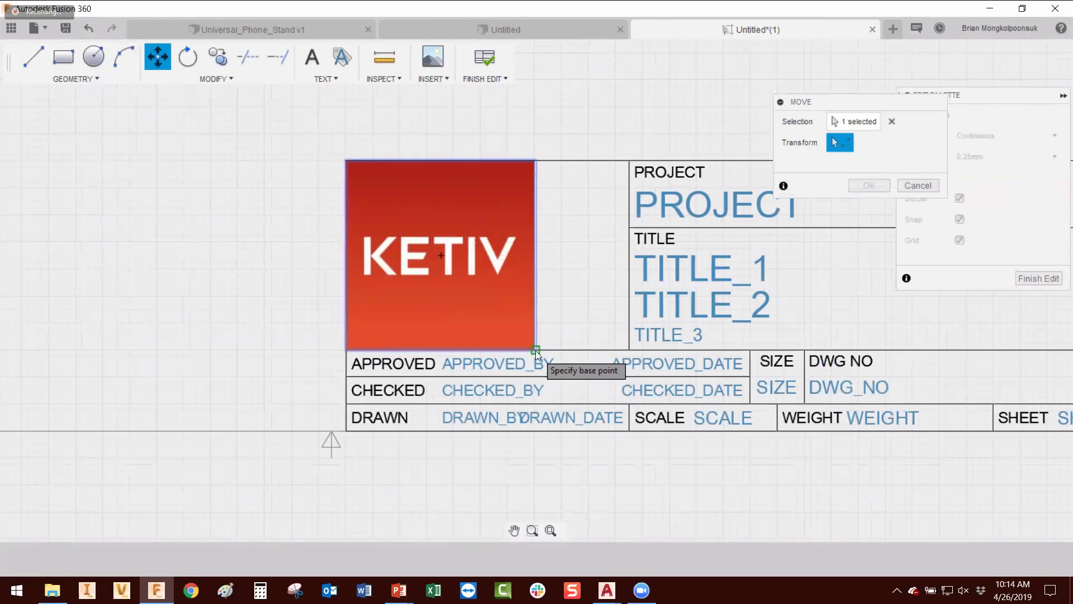
left_click(535, 349)
left_click(629, 348)
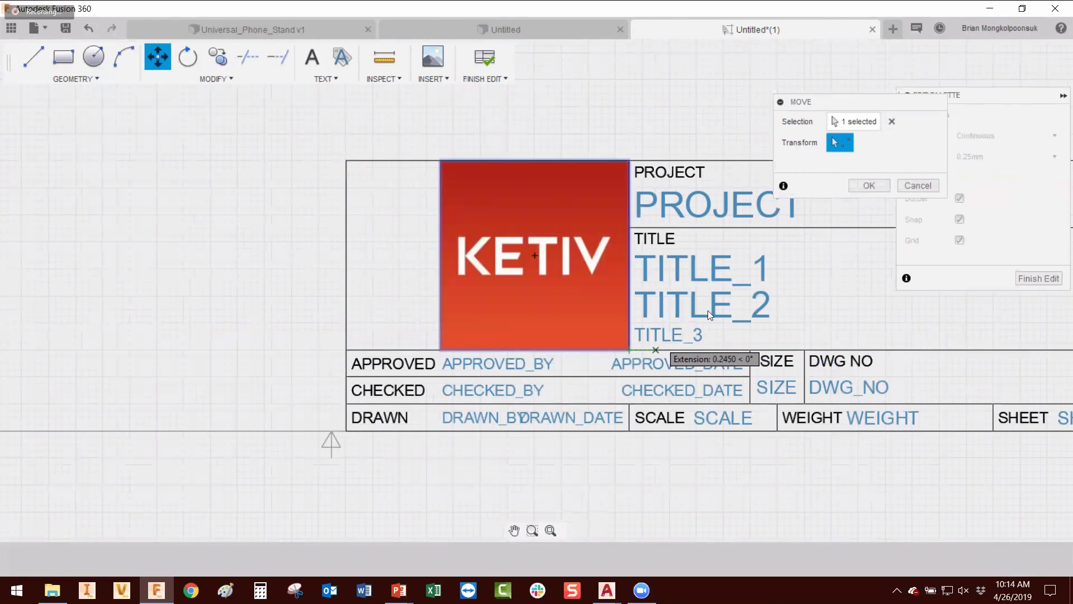
left_click(867, 184)
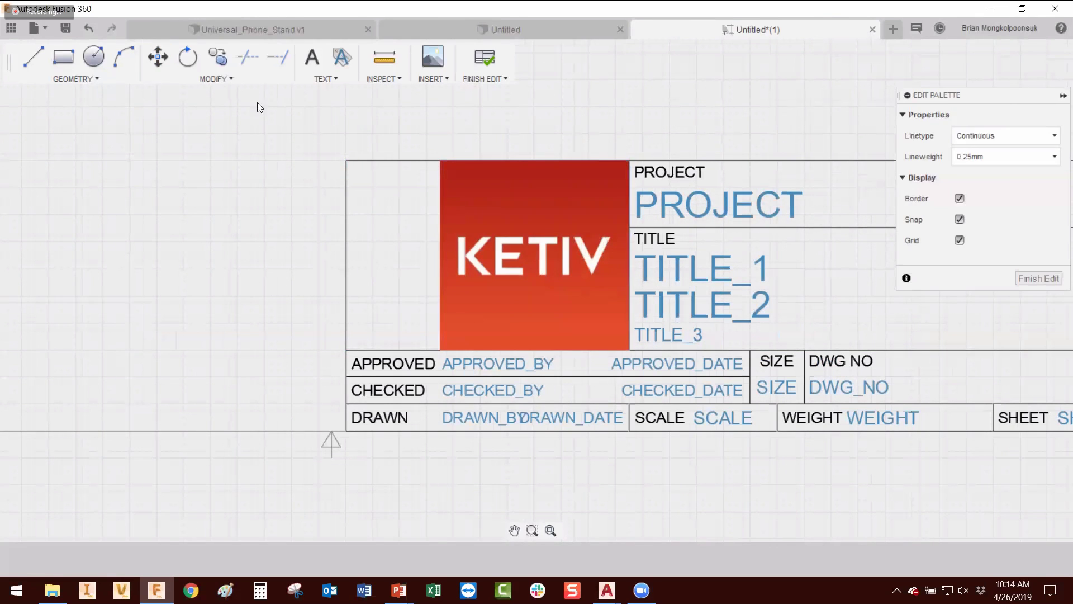
Step: Draw lines along the left and bottom edges of the logo image, from its upper-left to its lower-right corner
key("r")
key("l")
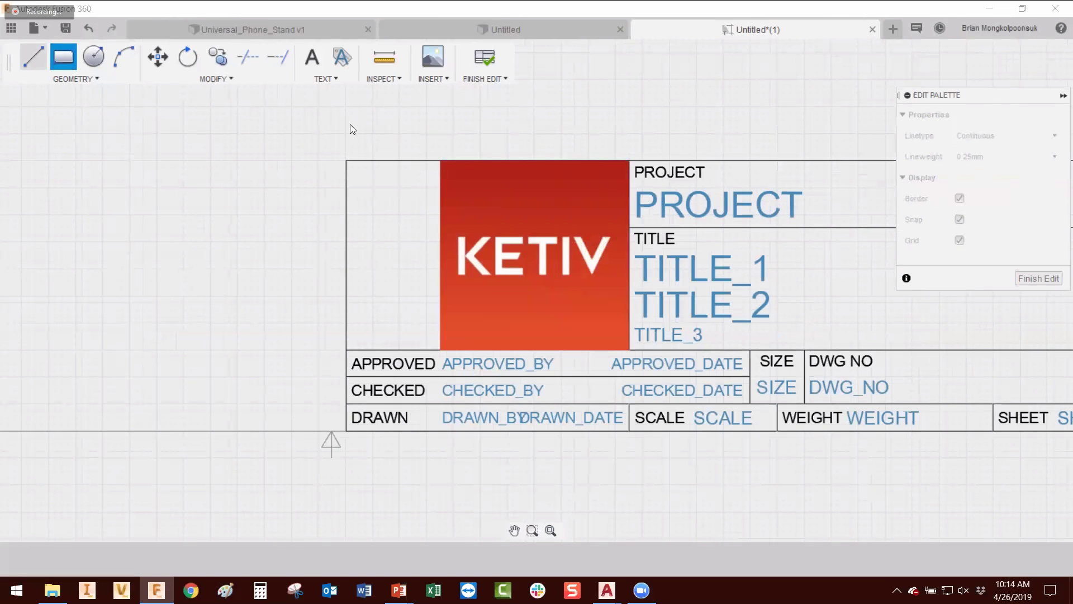
left_click(440, 160)
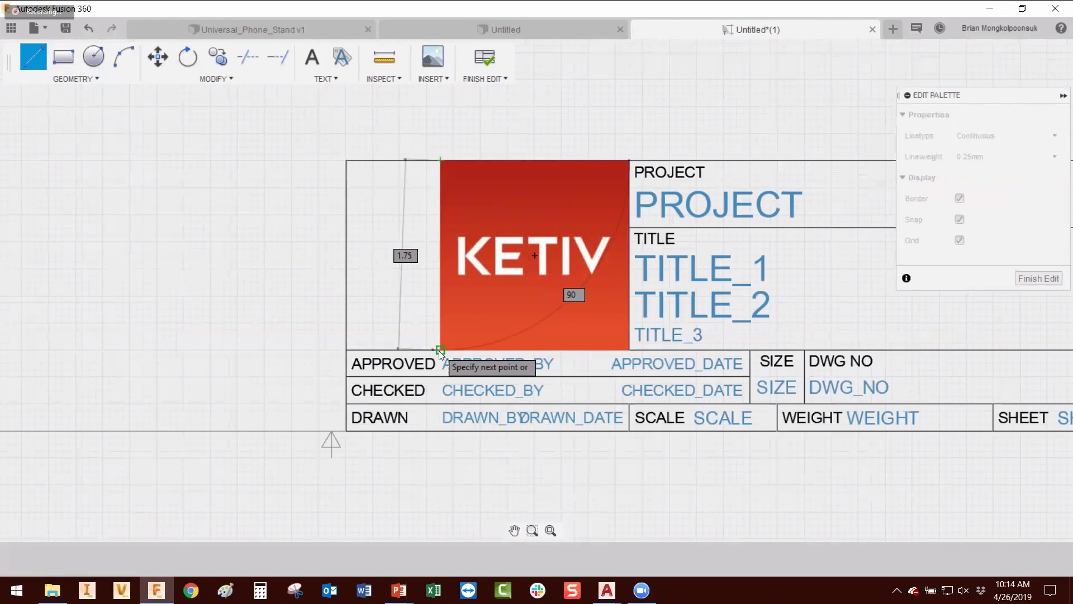
left_click(441, 350)
left_click(629, 350)
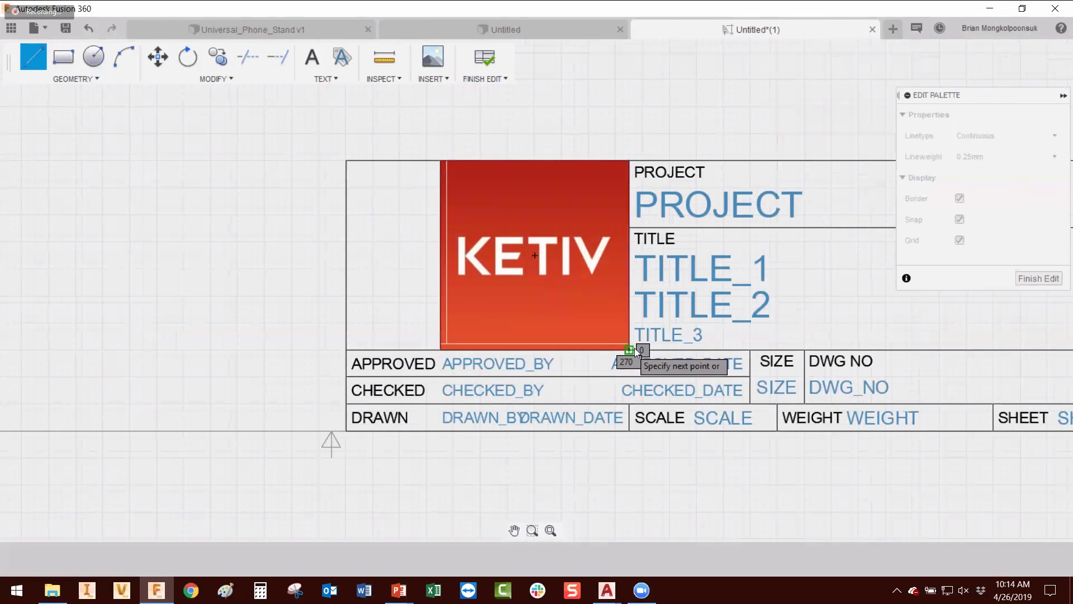
key("Escape")
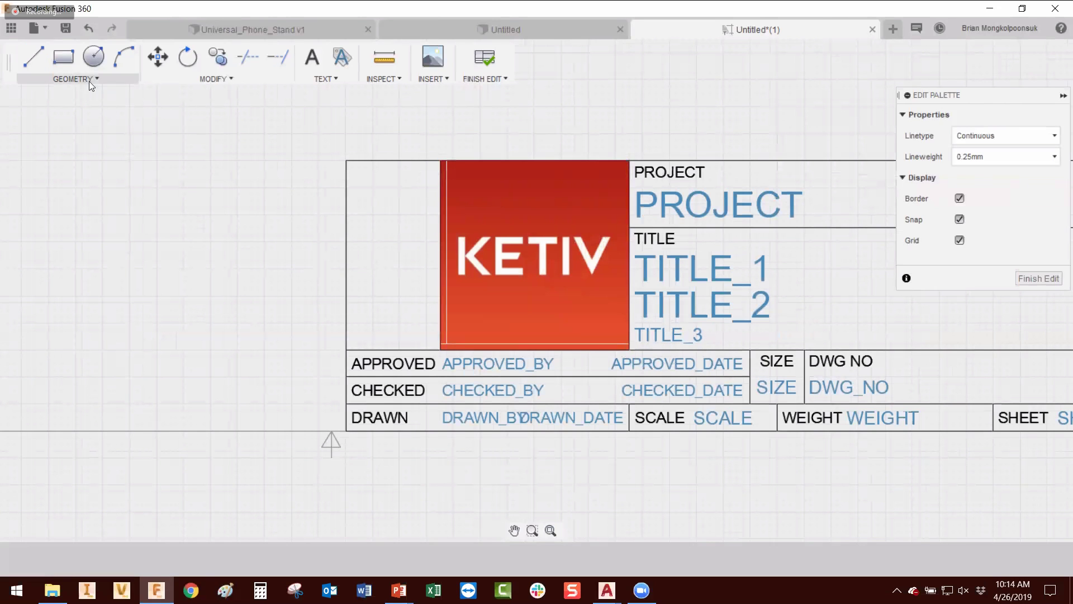
Step: Trim away the title block outline around the empty area to the left of the logo
key("t")
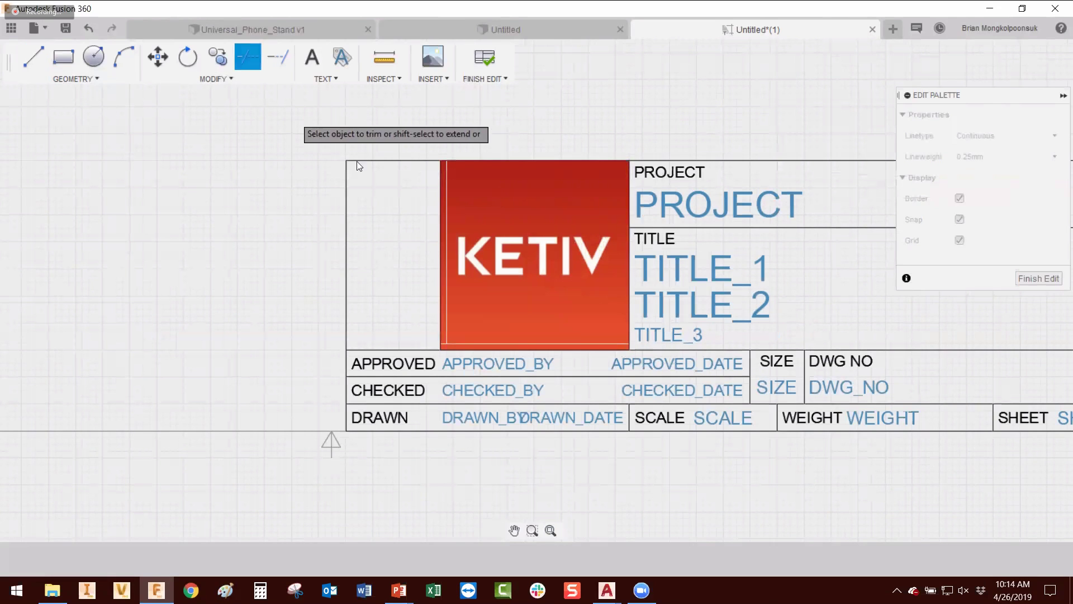
left_click_drag(295, 120, 381, 179)
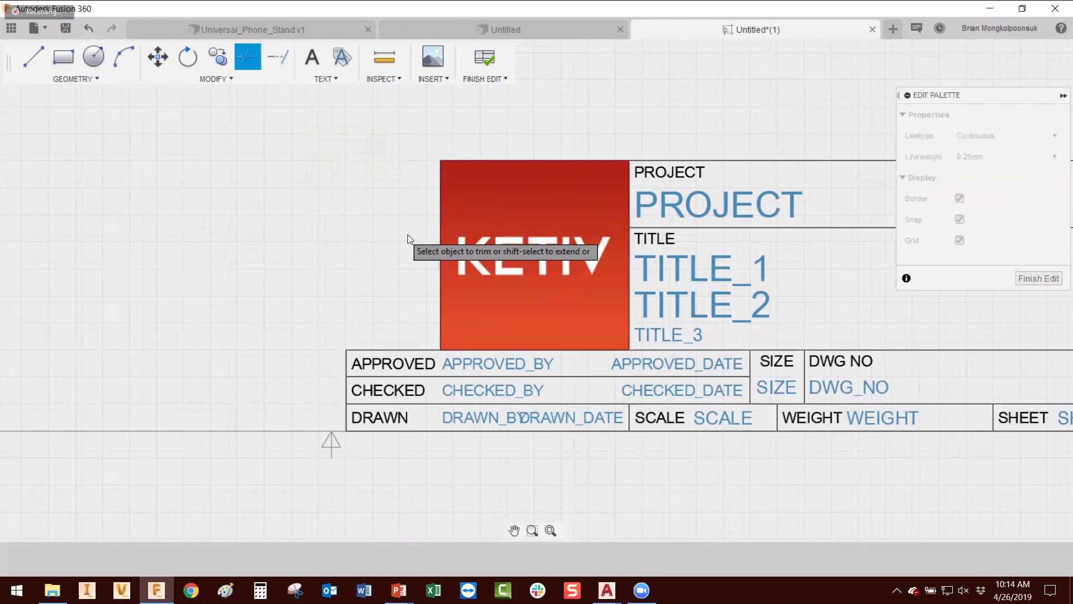
key("Escape")
Step: Draw a two-point rectangle inward from the border's upper-right corner, nearly as wide as the logo and title cells combined
scroll(578, 401, "down", 6)
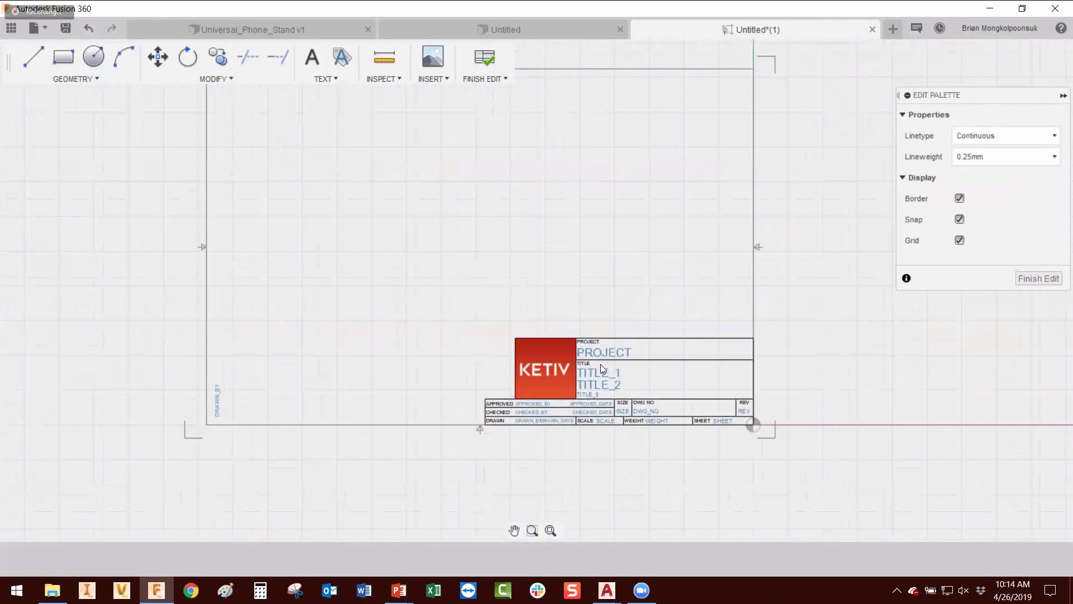
scroll(541, 388, "up", 1)
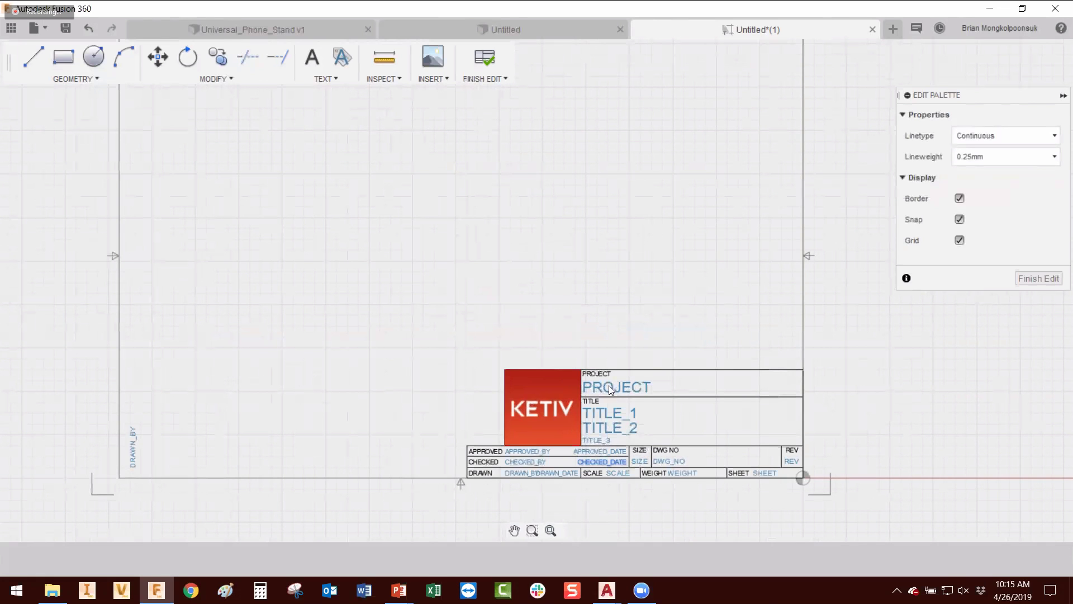
middle_click_drag(620, 290, 594, 333)
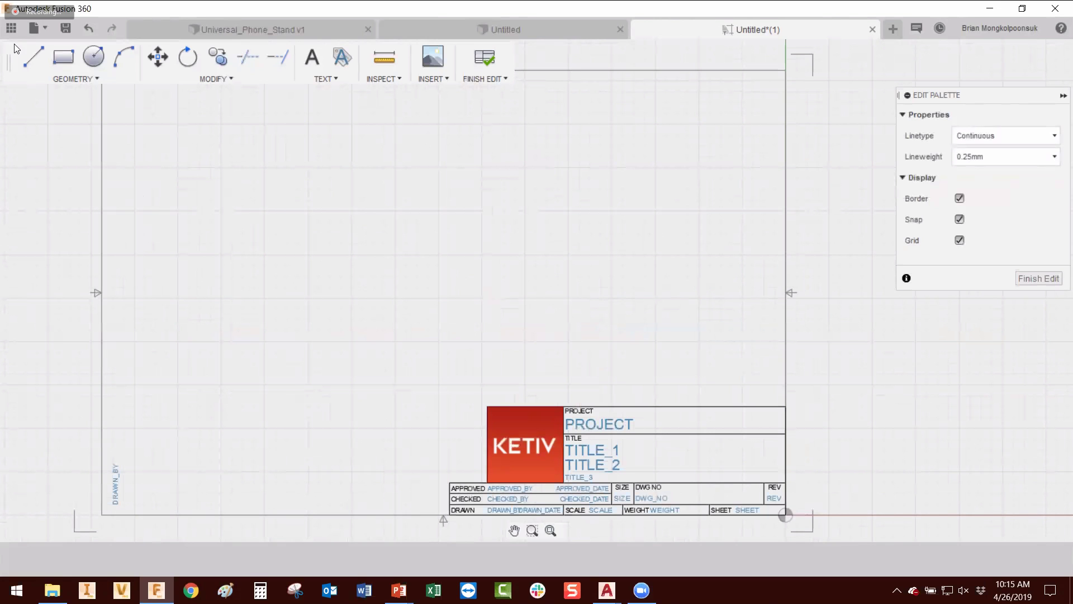
left_click(84, 78)
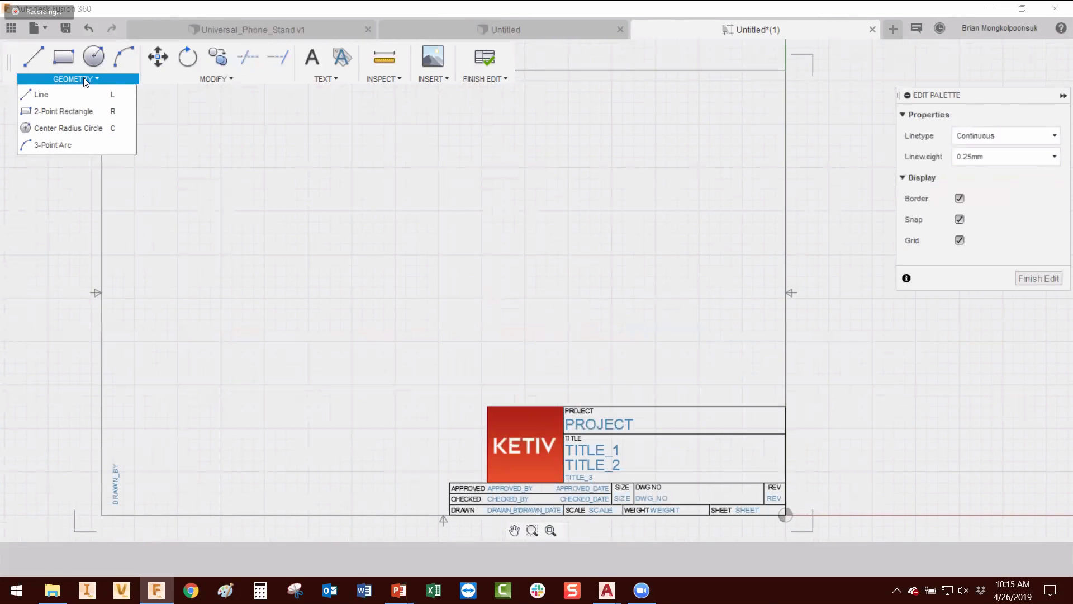
left_click(84, 79)
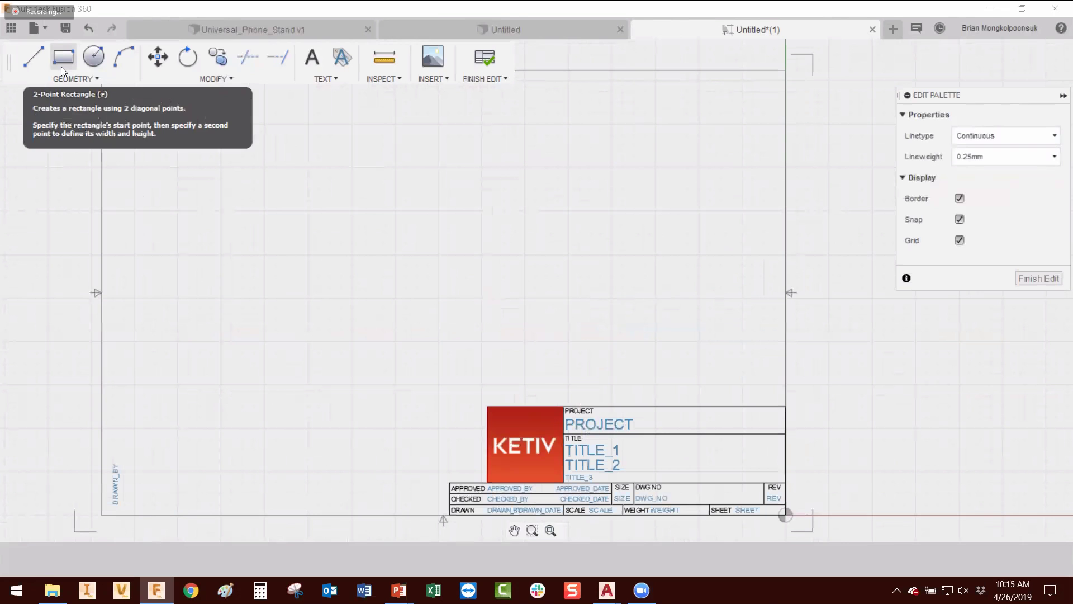
left_click(63, 71)
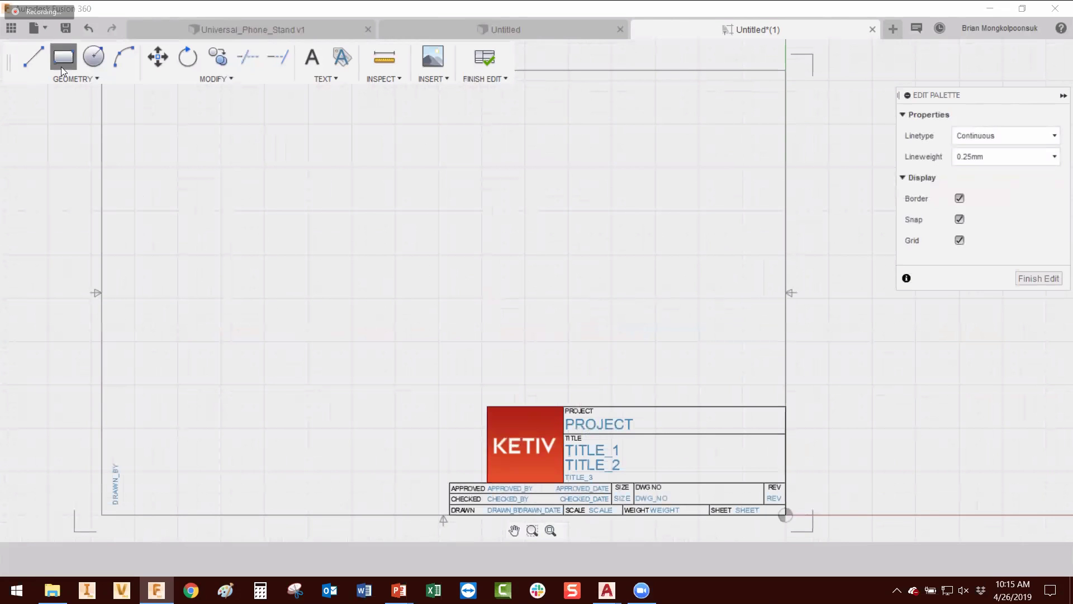
left_click(786, 71)
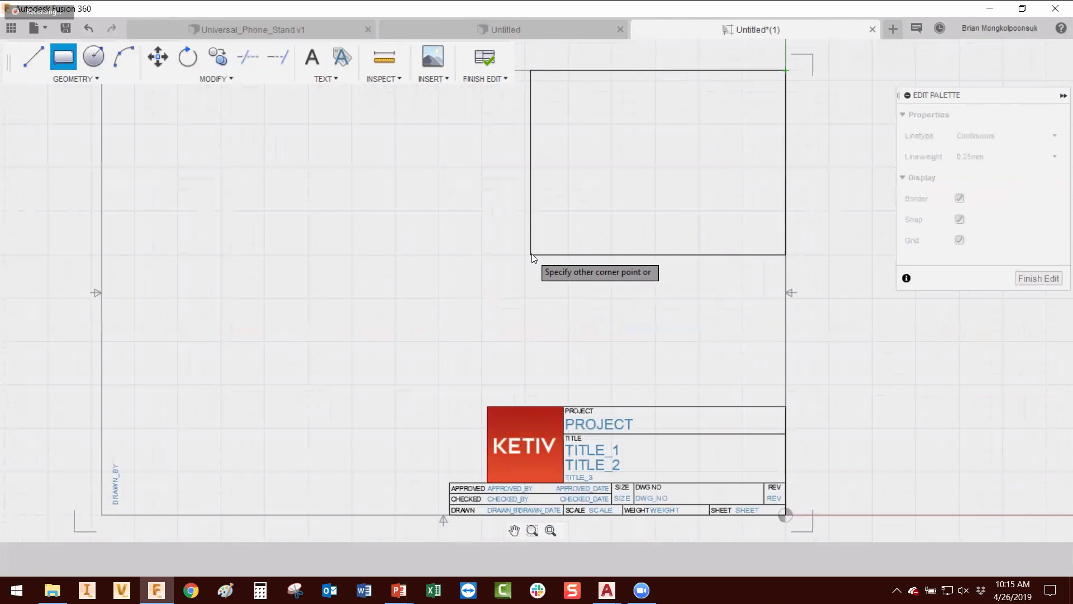
left_click(497, 261)
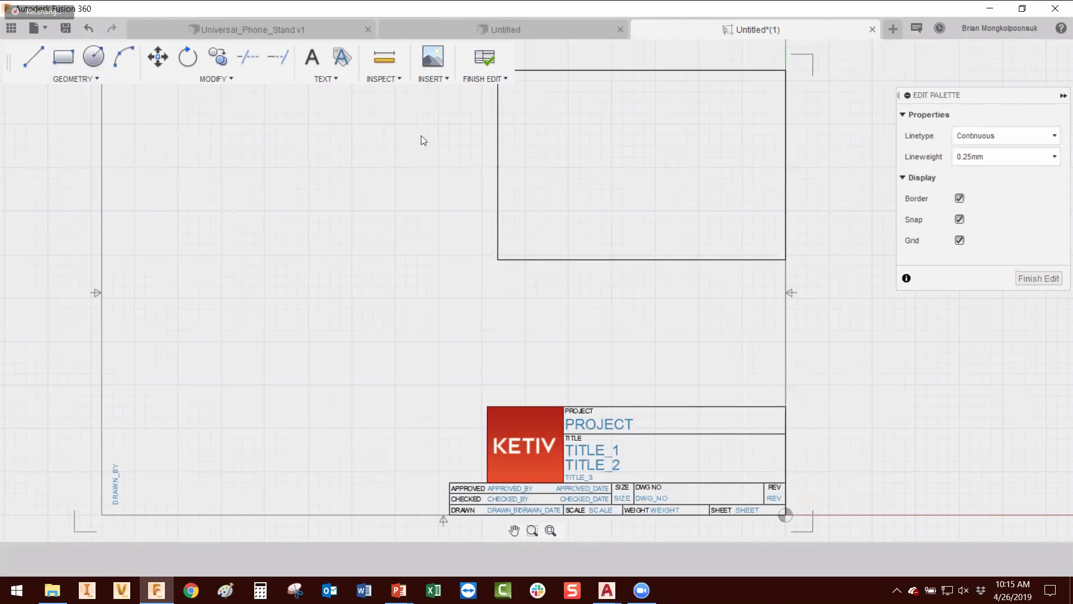
left_click(484, 79)
mouse_move(384, 79)
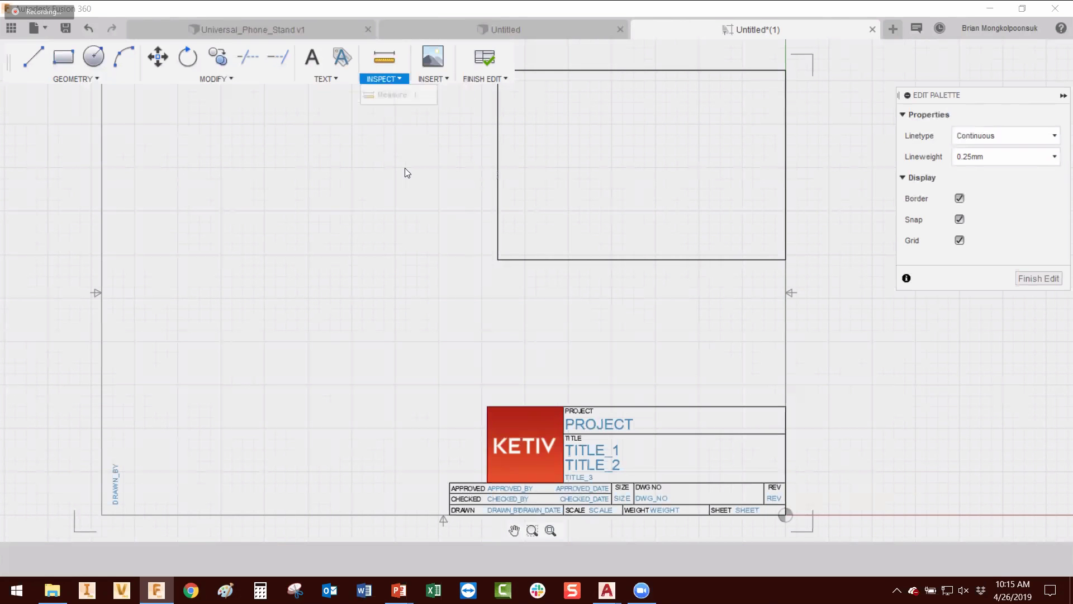
scroll(863, 360, "down", 3)
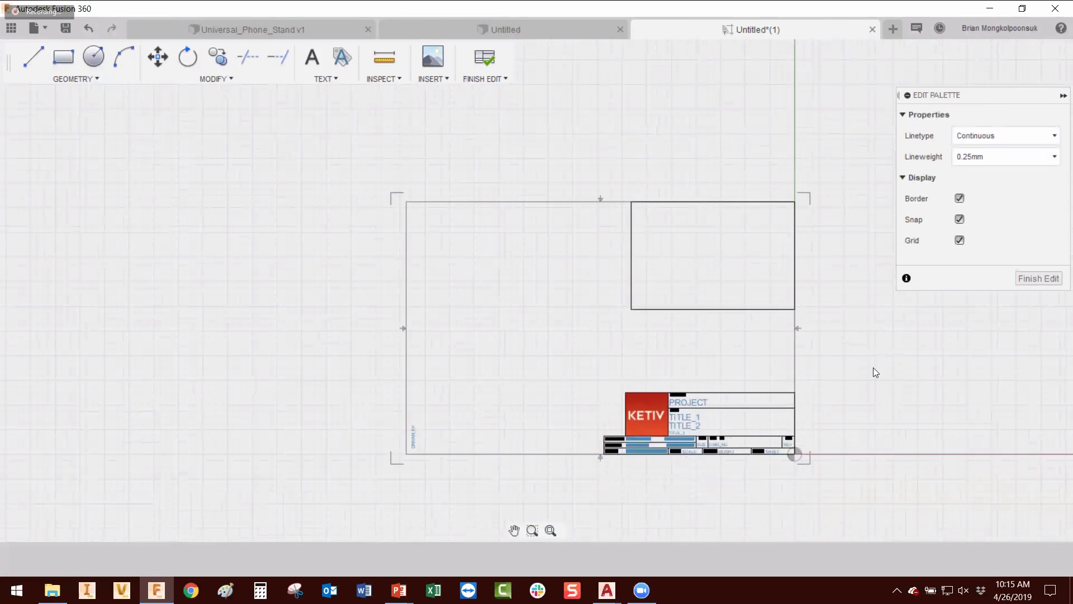
scroll(873, 368, "up", 1)
left_click(229, 79)
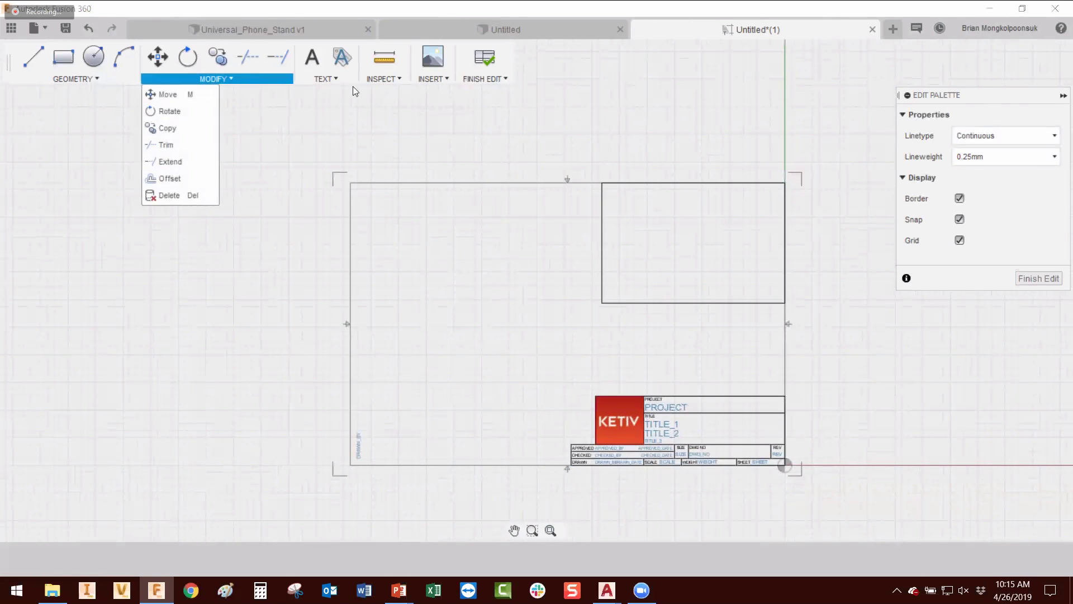
Step: Finish editing the title block and return to the template sheet
left_click(1028, 279)
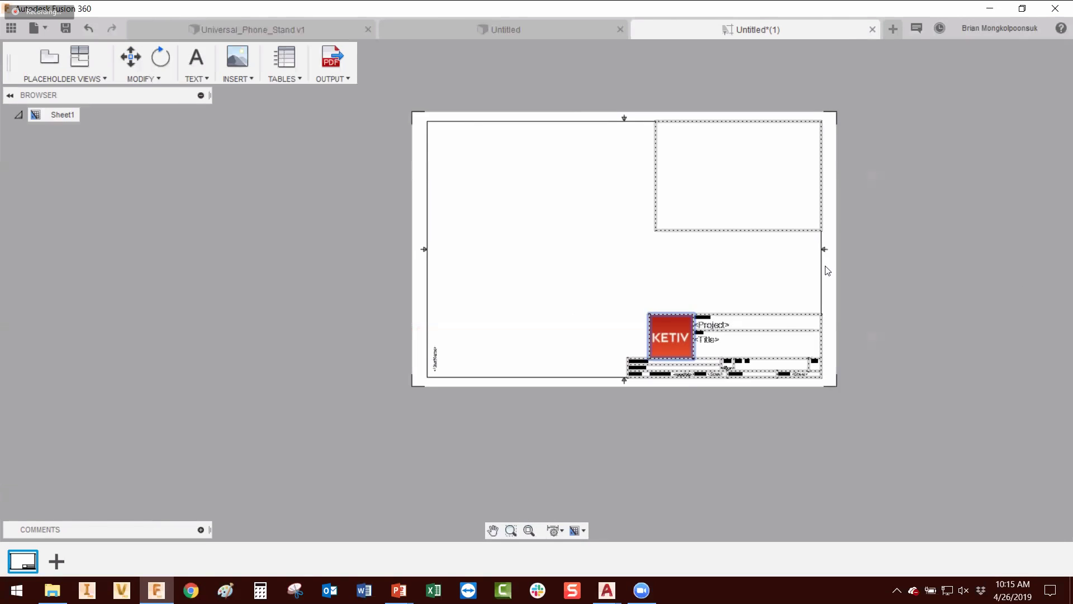
Step: Insert one table at the border's upper-right corner and another directly above the title block, against the border's right edge
left_click(297, 79)
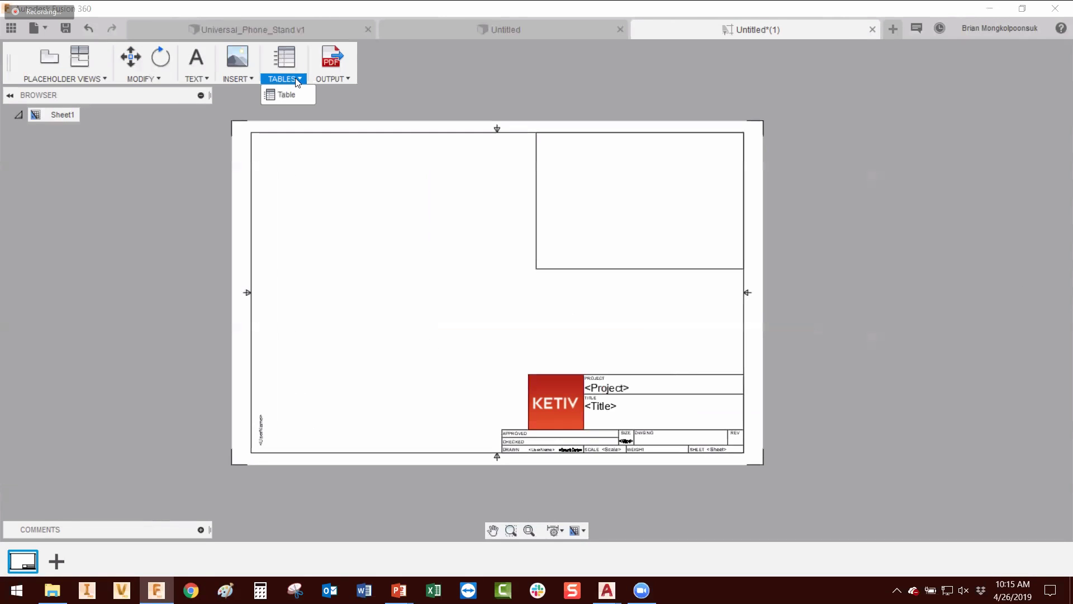
left_click(295, 95)
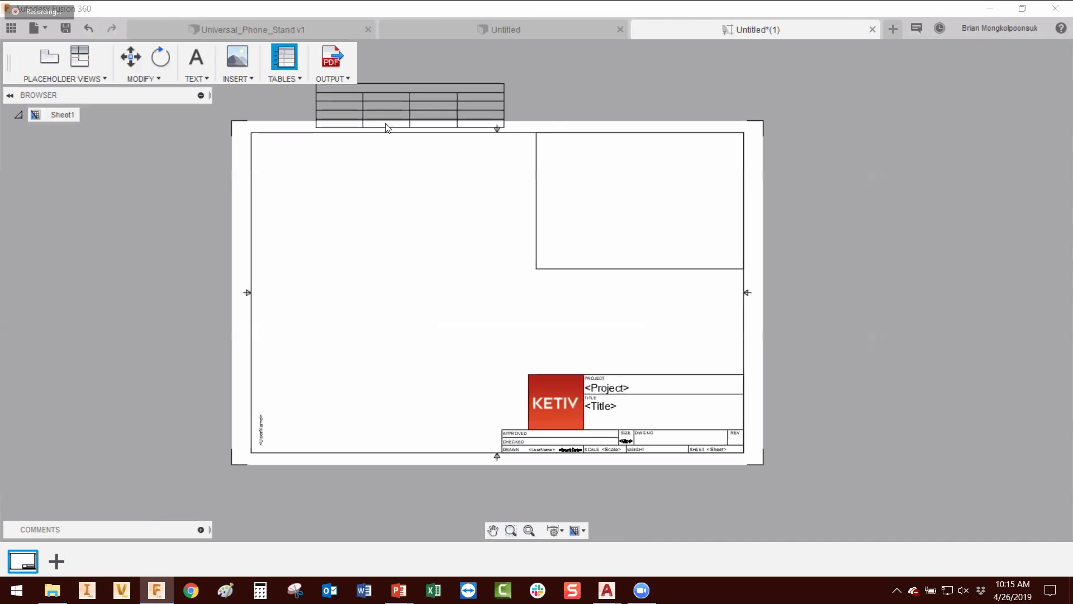
left_click(522, 137)
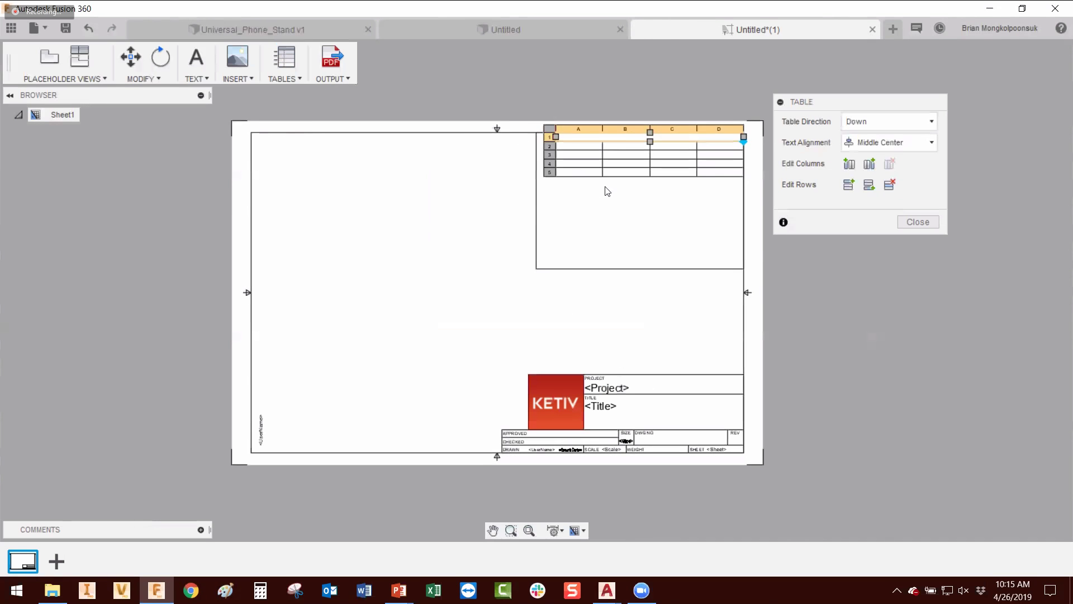
left_click(297, 78)
left_click(295, 95)
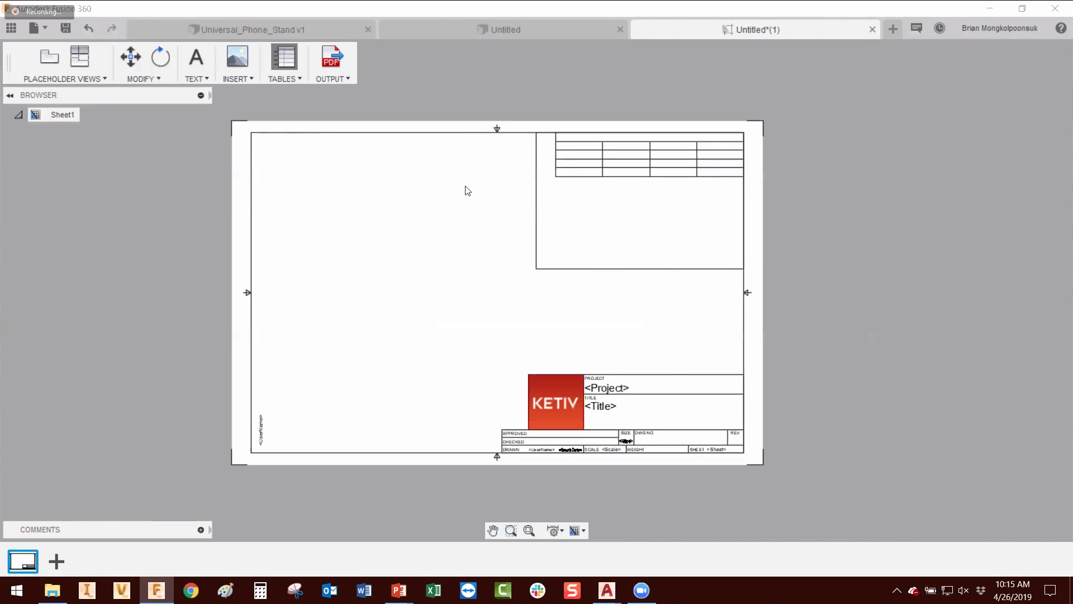
left_click(742, 371)
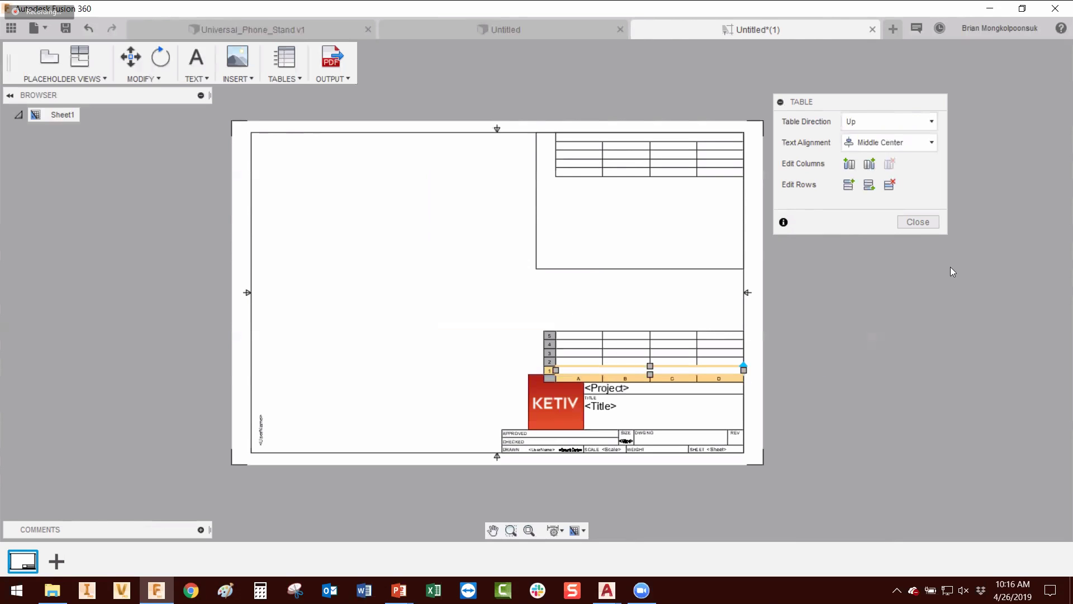
Step: Delete the table above the title block and the table in the upper-right rectangle
left_click(660, 361)
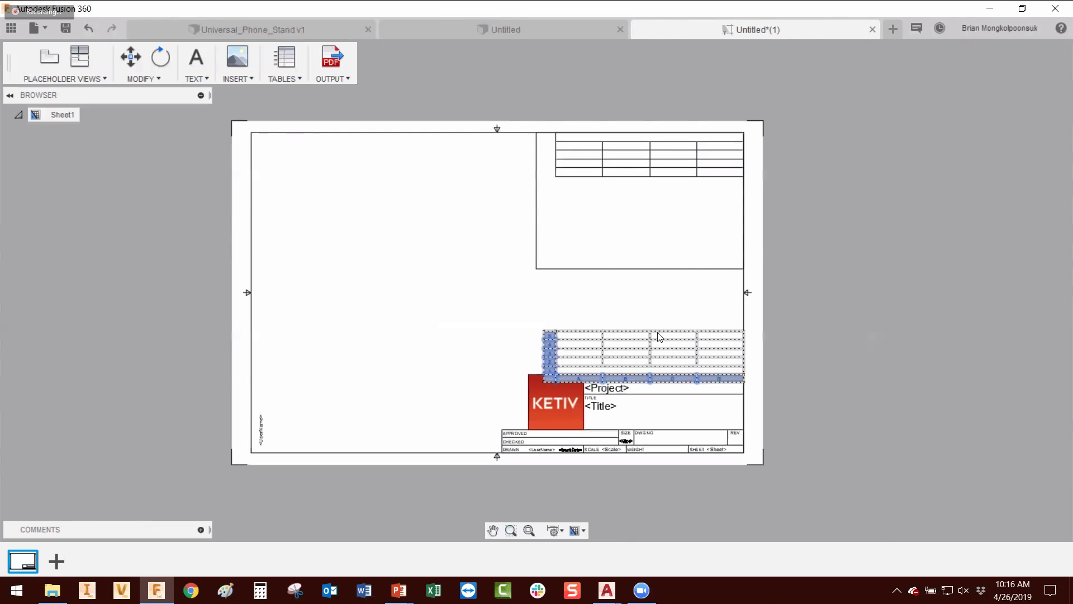
key("Delete")
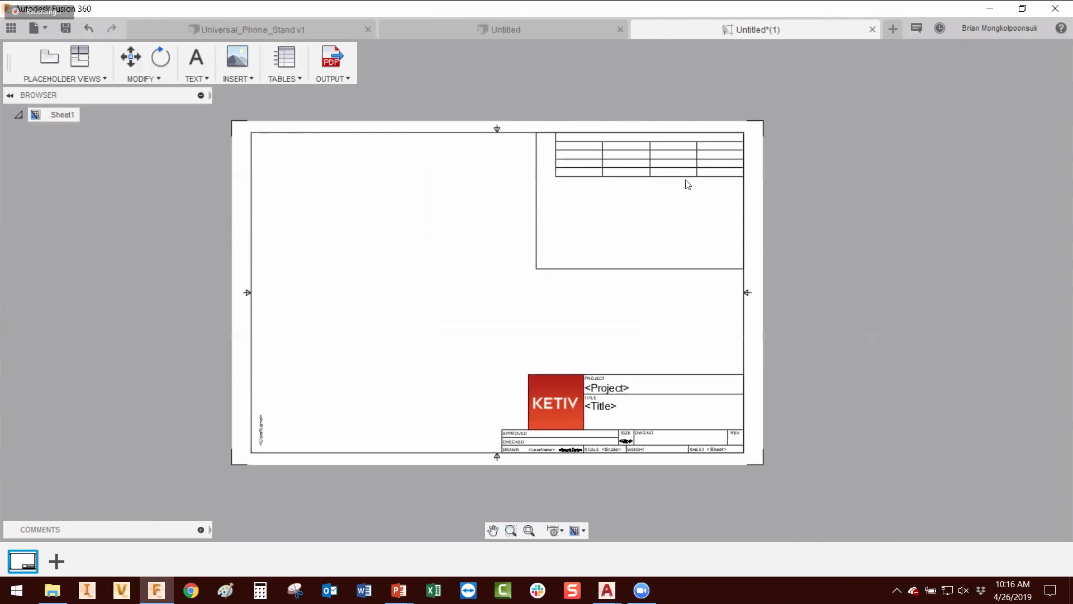
left_click(688, 176)
key("Delete")
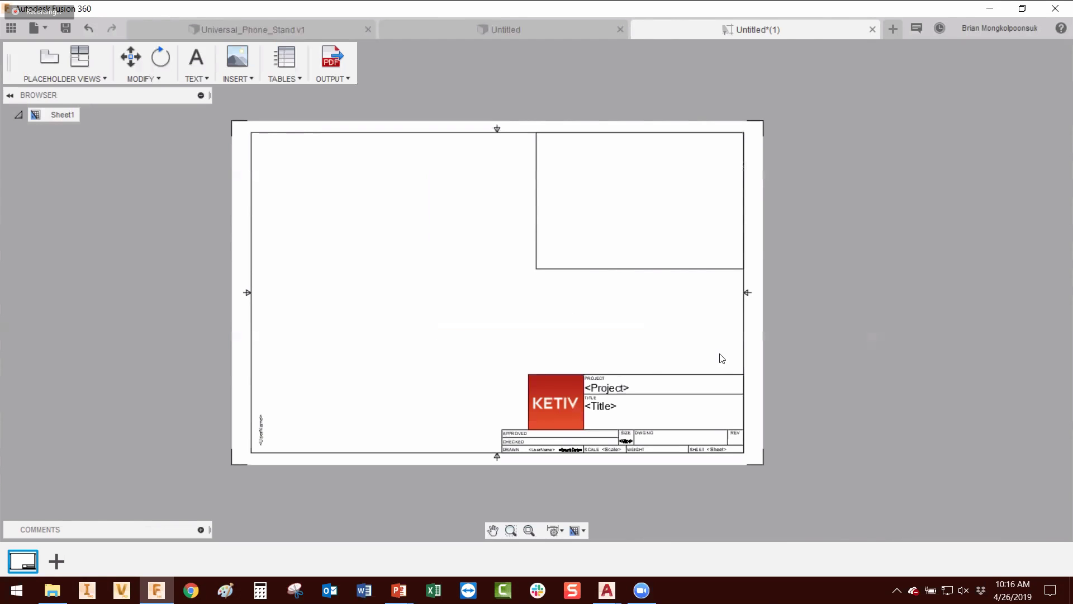
left_click(728, 380)
scroll(528, 443, "up", 2)
scroll(529, 443, "down", 3)
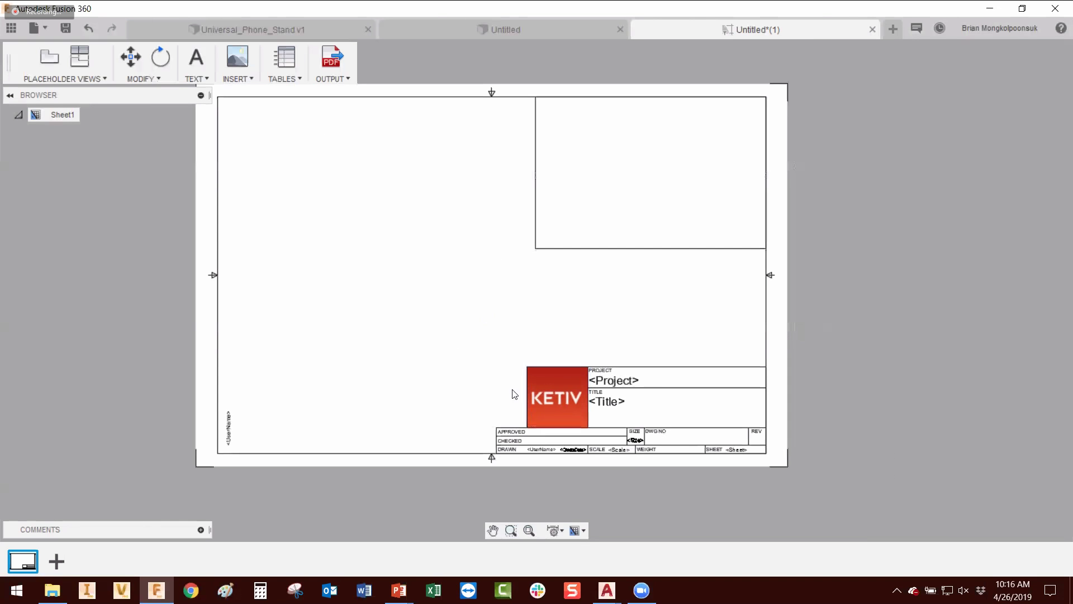
scroll(531, 319, "down", 1)
middle_click_drag(531, 319, 526, 344)
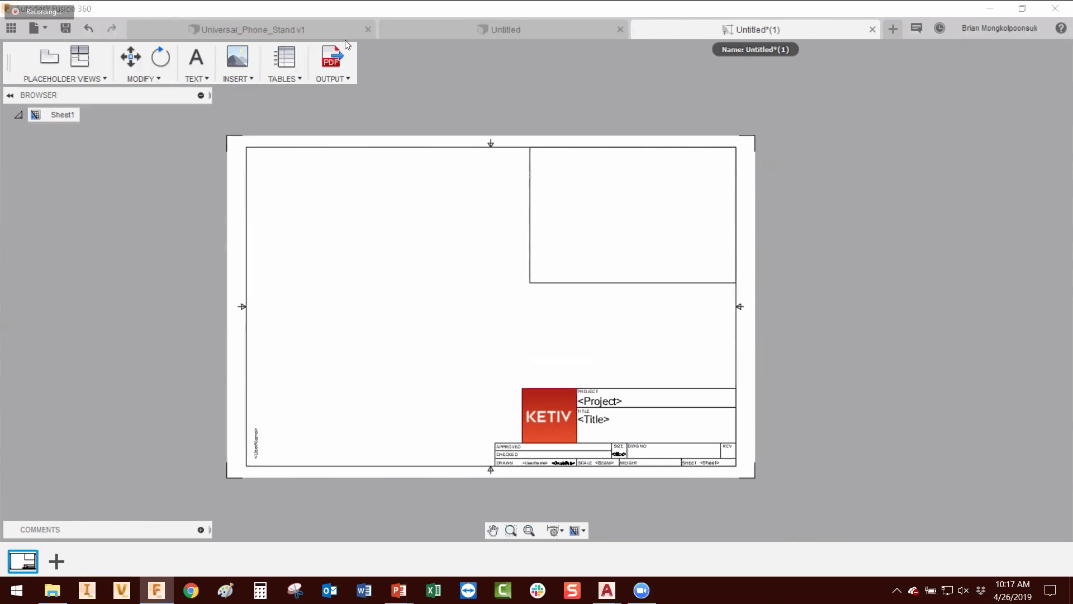
Step: Save the template as Fusion_AVA_Template in the Webinar 40 Custom Title Blocks folder
left_click(66, 30)
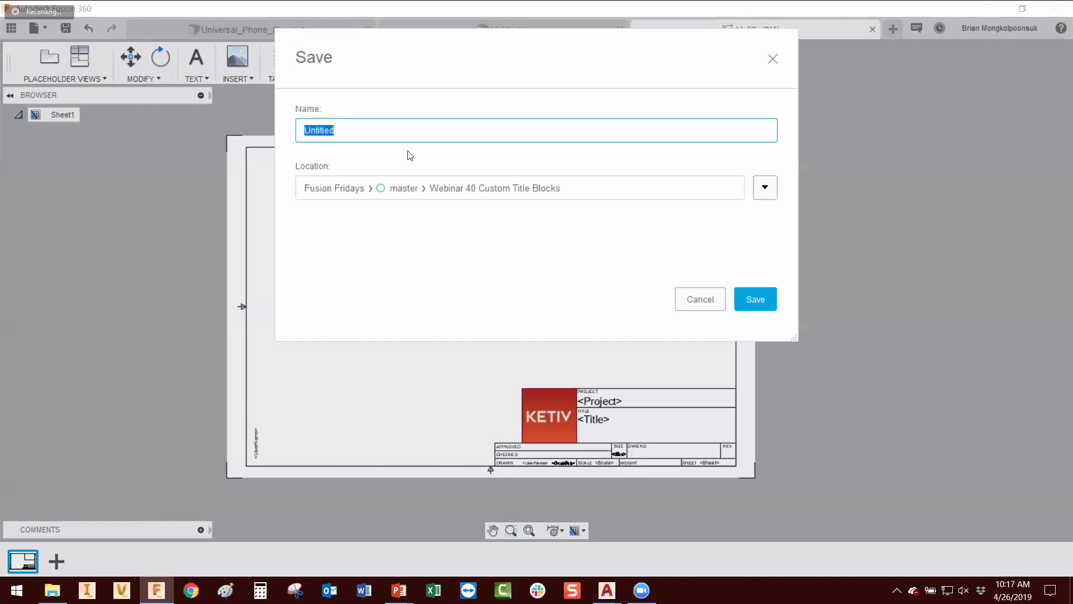
type("FusionAAVA_Template")
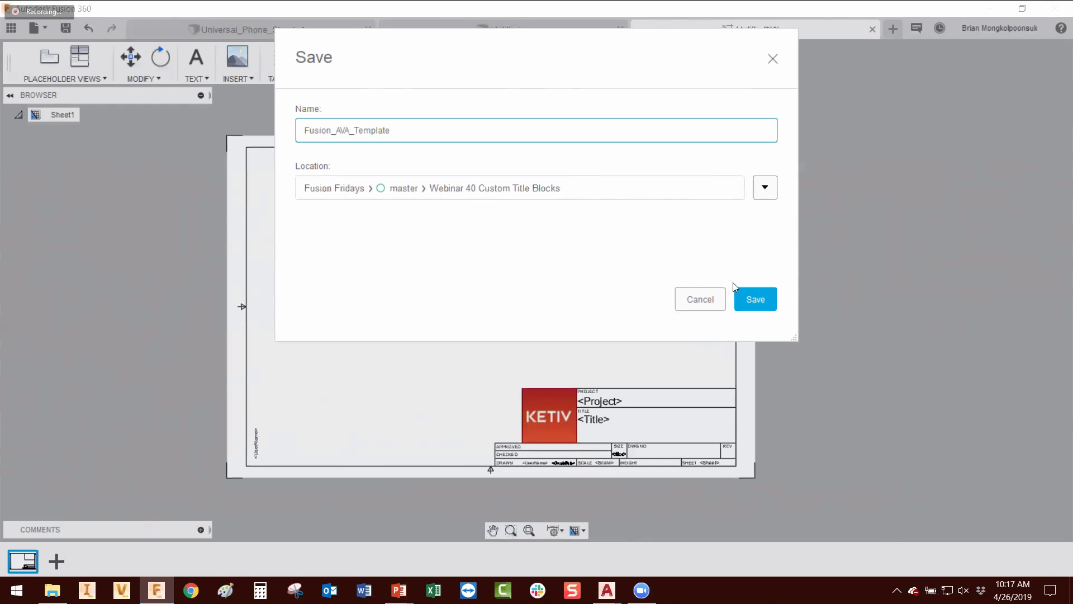
left_click(756, 300)
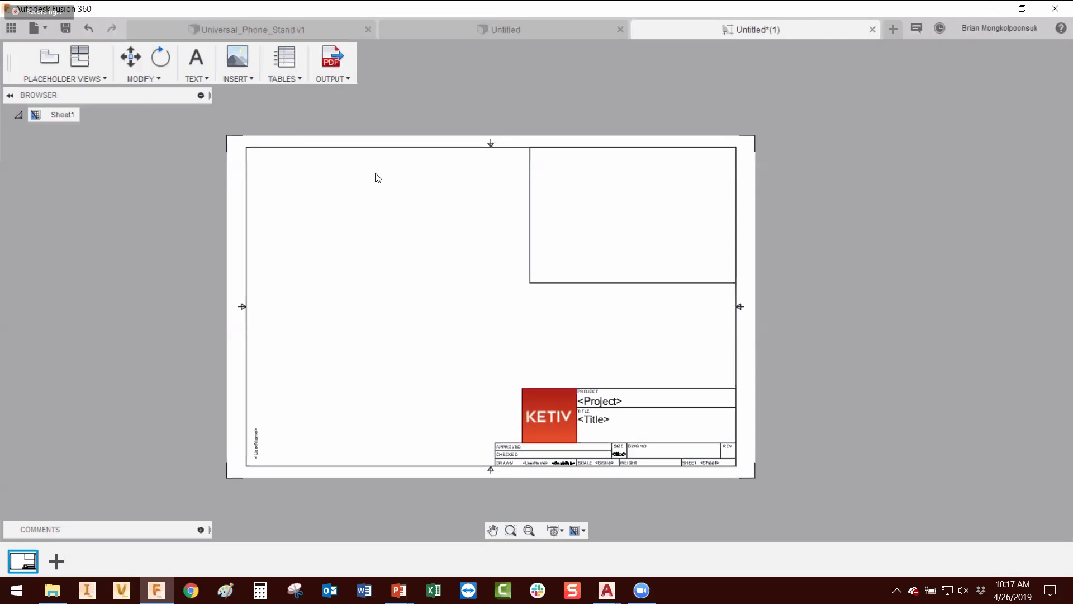
Step: Check the project folder for the saved template and bring up the Universal_Phone_Stand model with the whole part in view
left_click(13, 32)
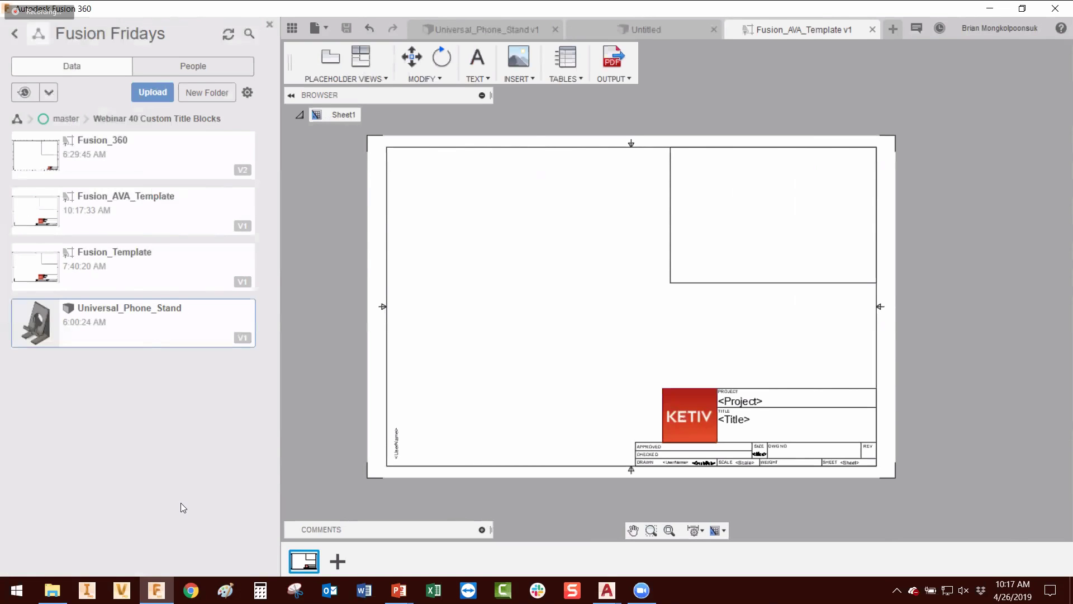
left_click(479, 30)
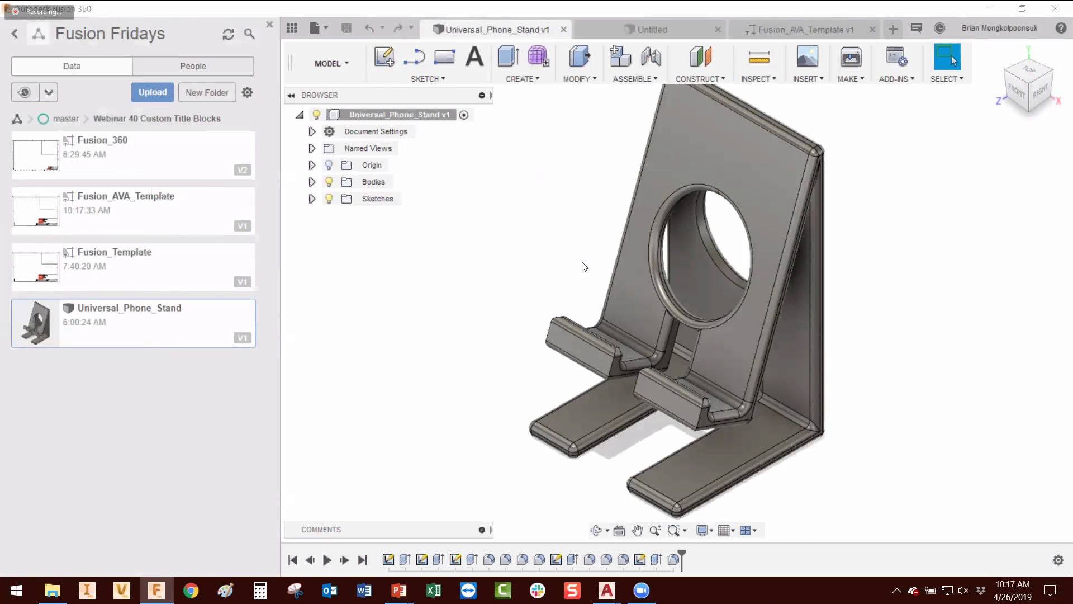
scroll(602, 270, "down", 2)
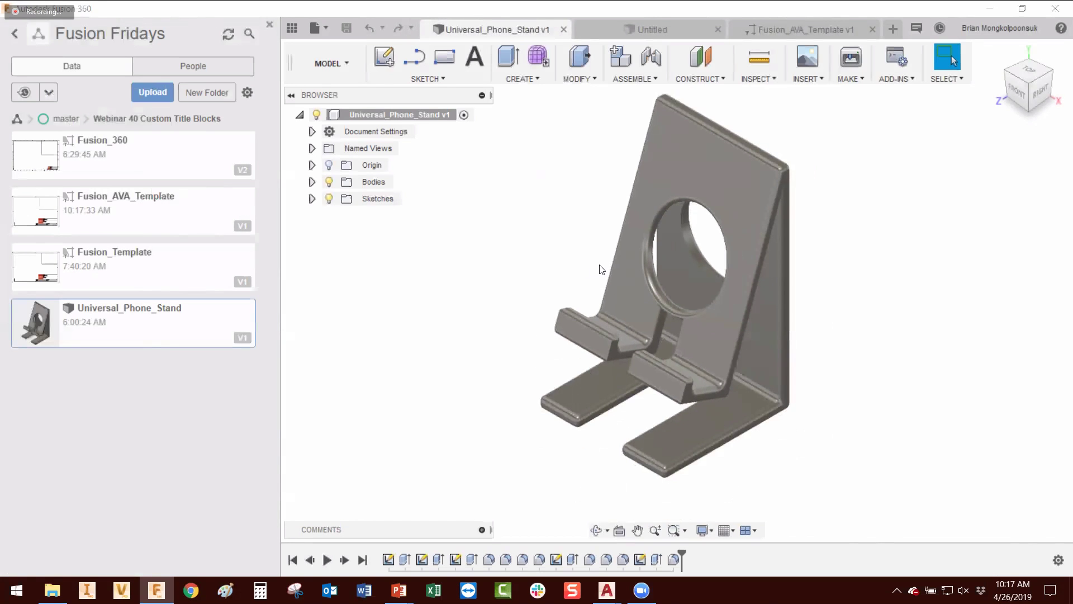
left_click(270, 25)
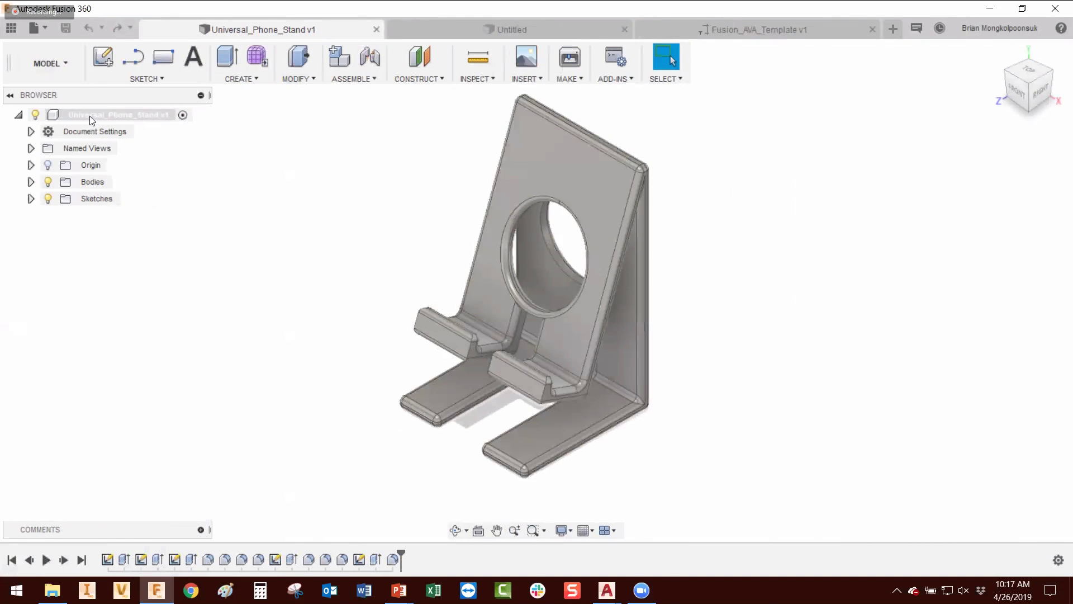
Step: Create a new full-assembly drawing of Universal_Phone_Stand using Fusion_AVA_Template as its template
right_click(89, 116)
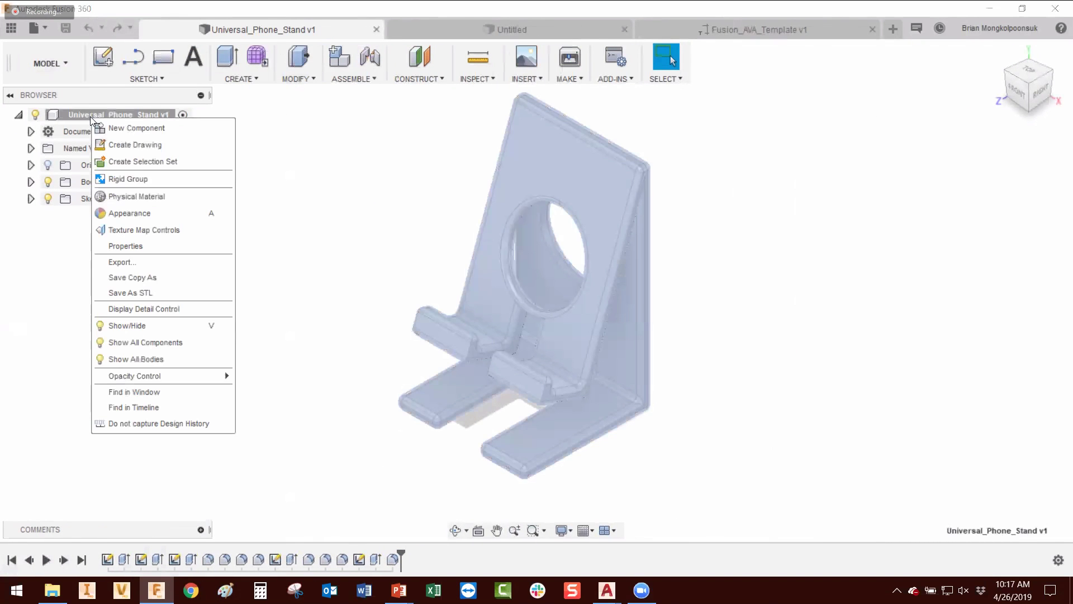
left_click(133, 146)
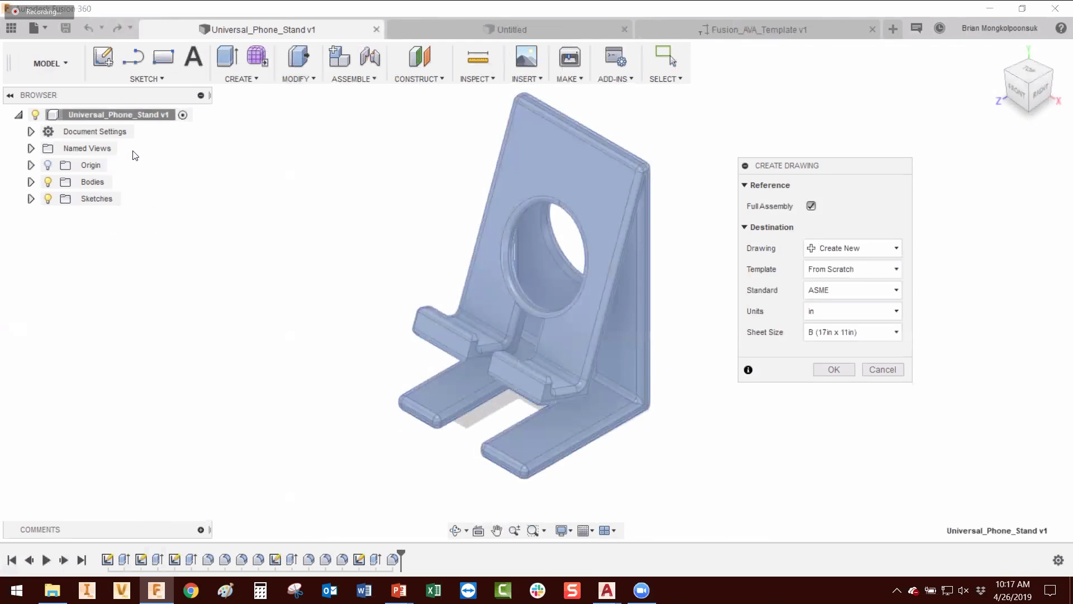
left_click(869, 269)
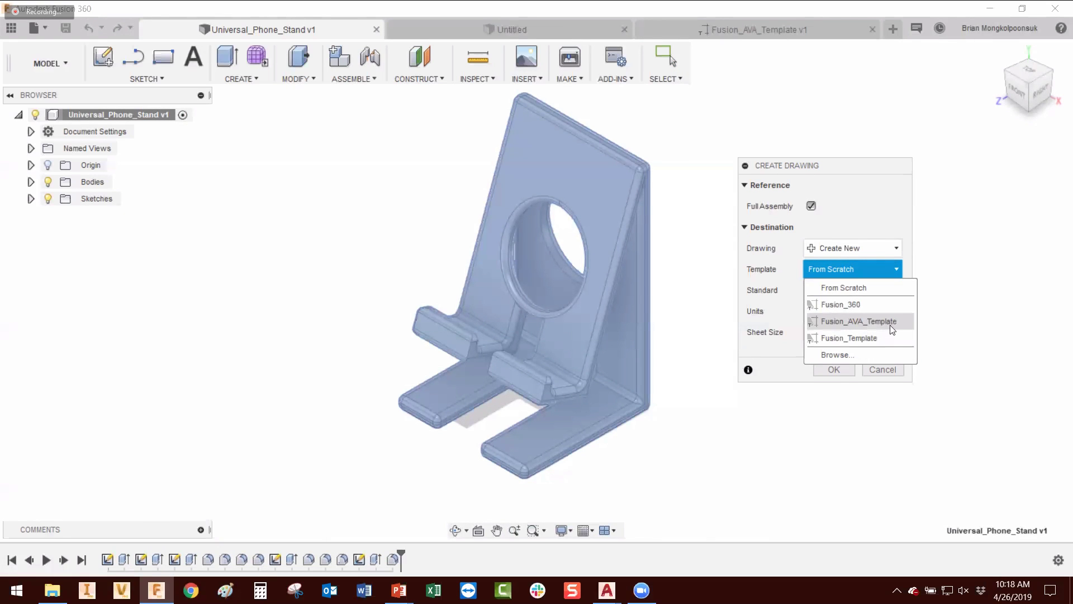
left_click(902, 321)
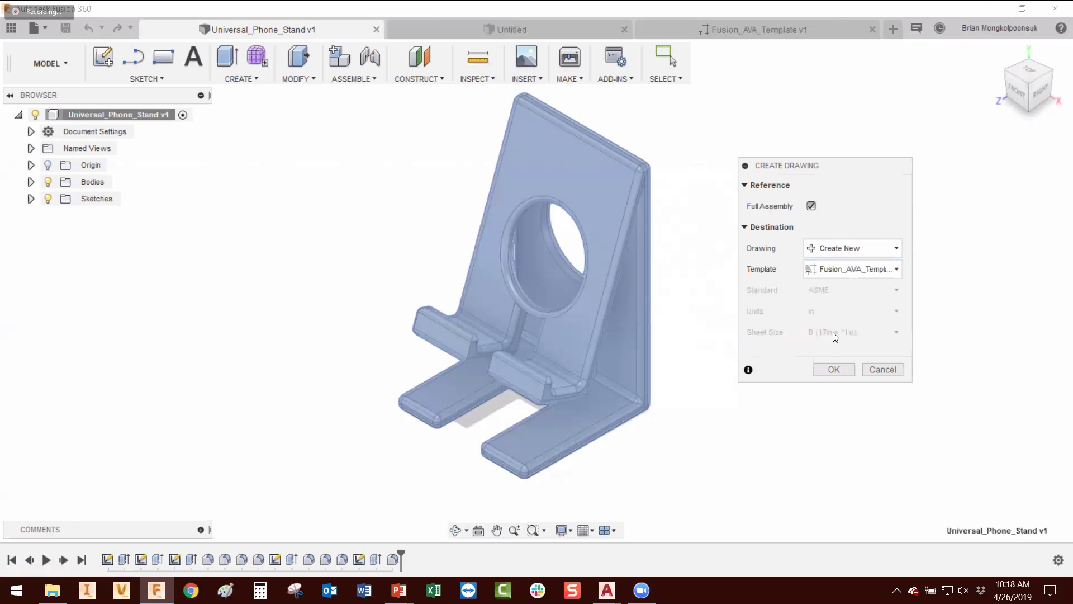
left_click(833, 370)
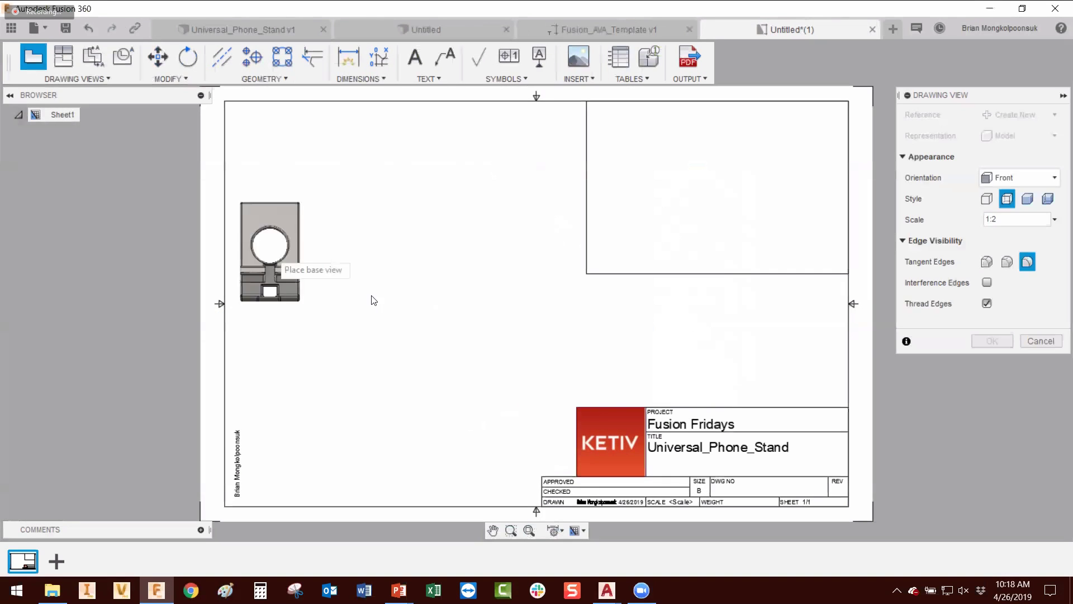
Step: Place the front base view on the sheet's left side at 1:2, and project top, side and isometric views, the isometric inside the upper-right rectangle
left_click(331, 295)
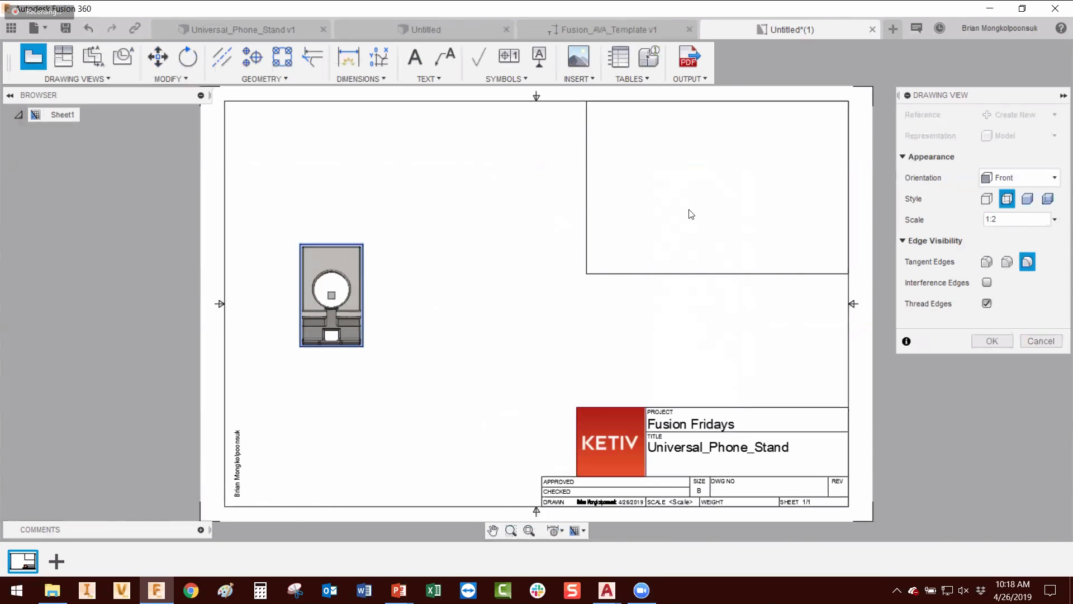
left_click(992, 341)
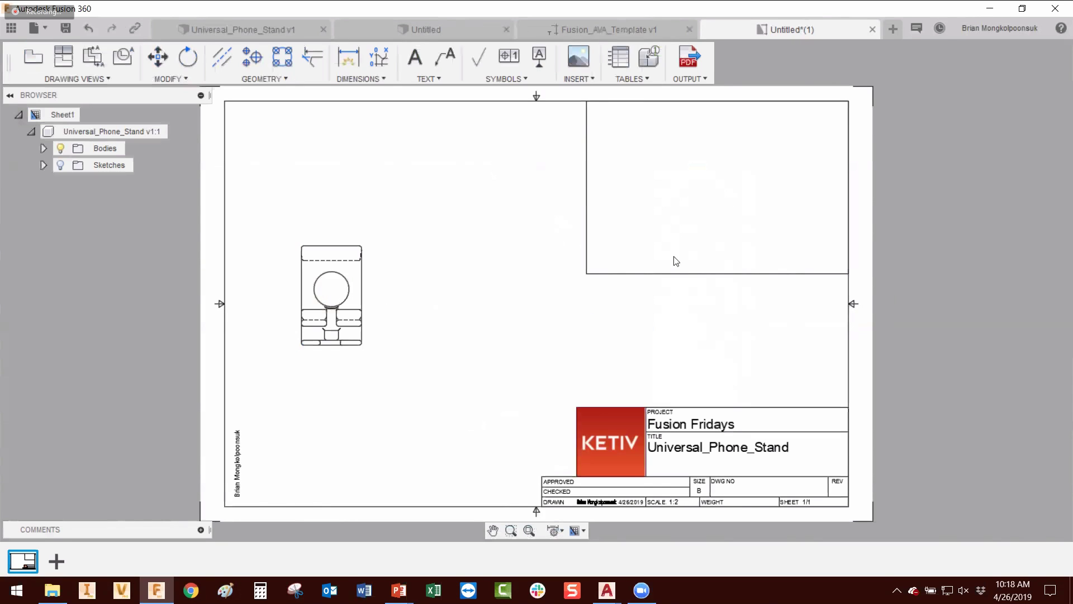
left_click(71, 61)
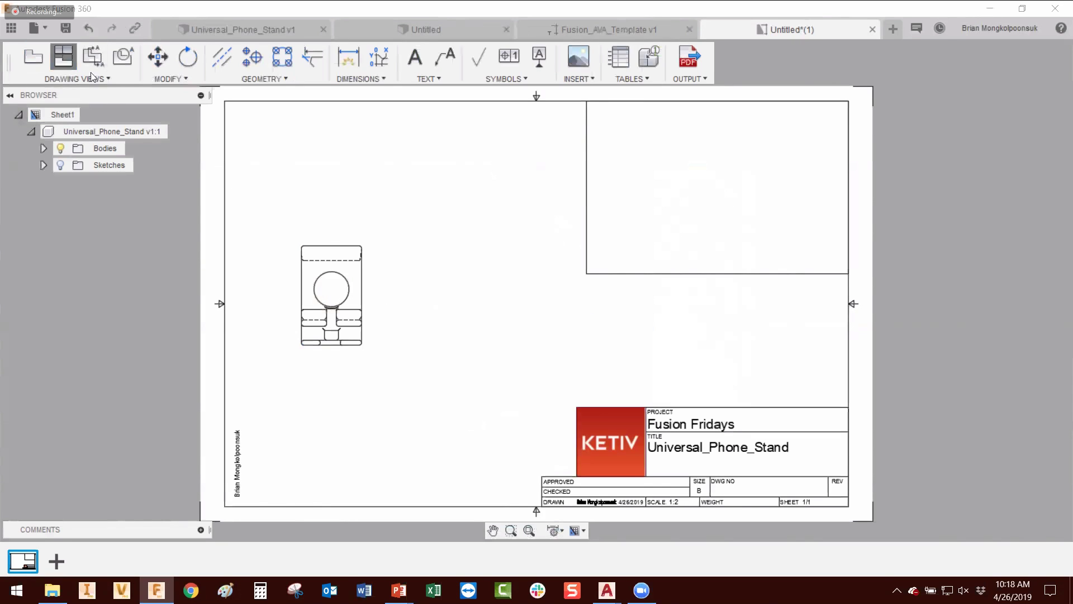
left_click(366, 264)
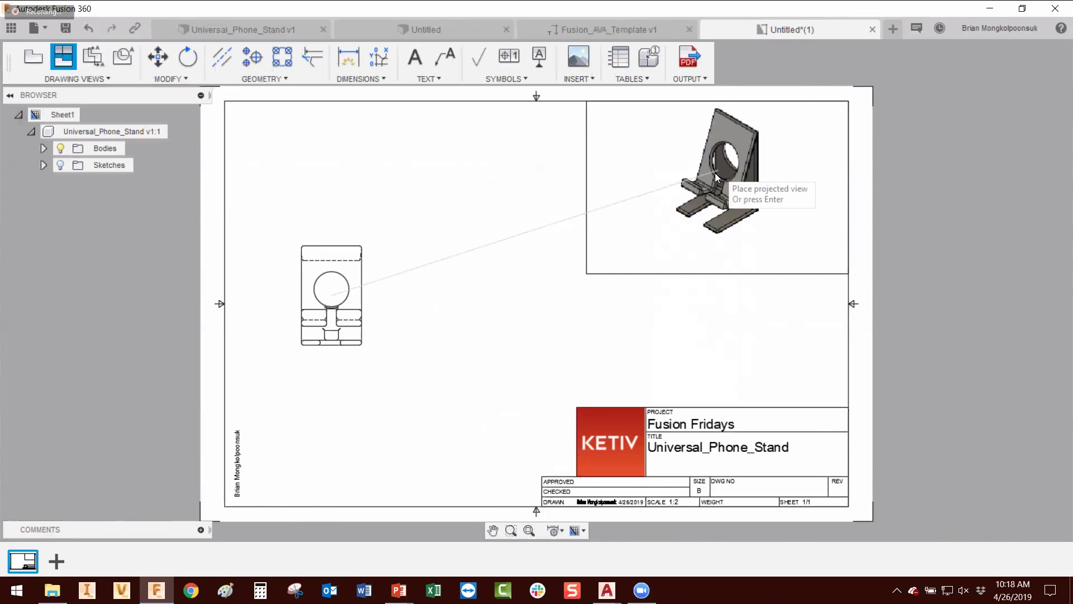
left_click(713, 176)
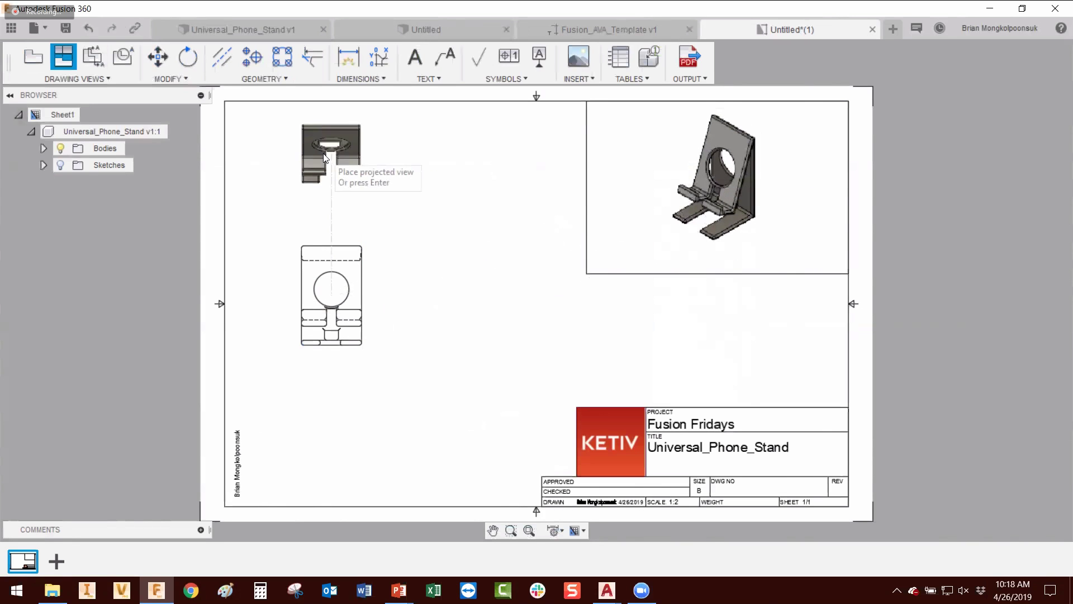
left_click(320, 164)
left_click(528, 366)
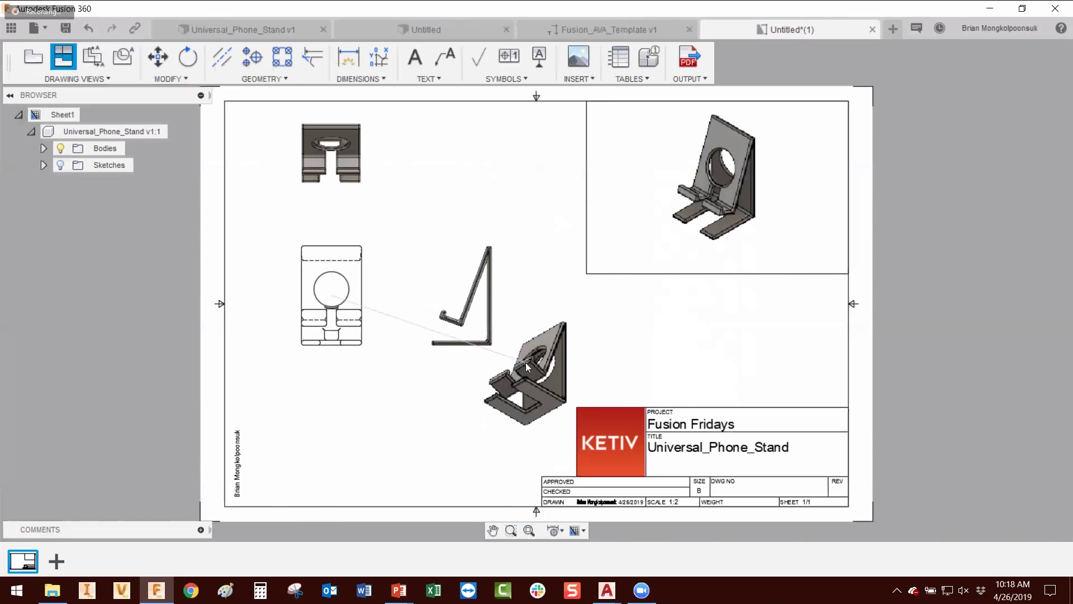
key("Return")
Step: Set the isometric view's style to Shaded
double_click(715, 176)
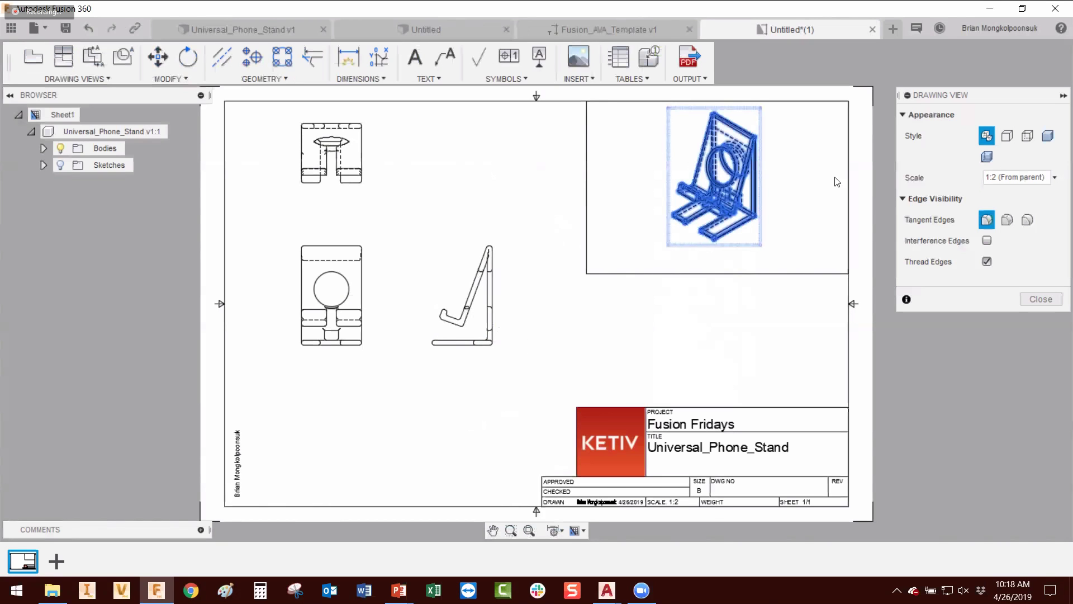
left_click(1047, 136)
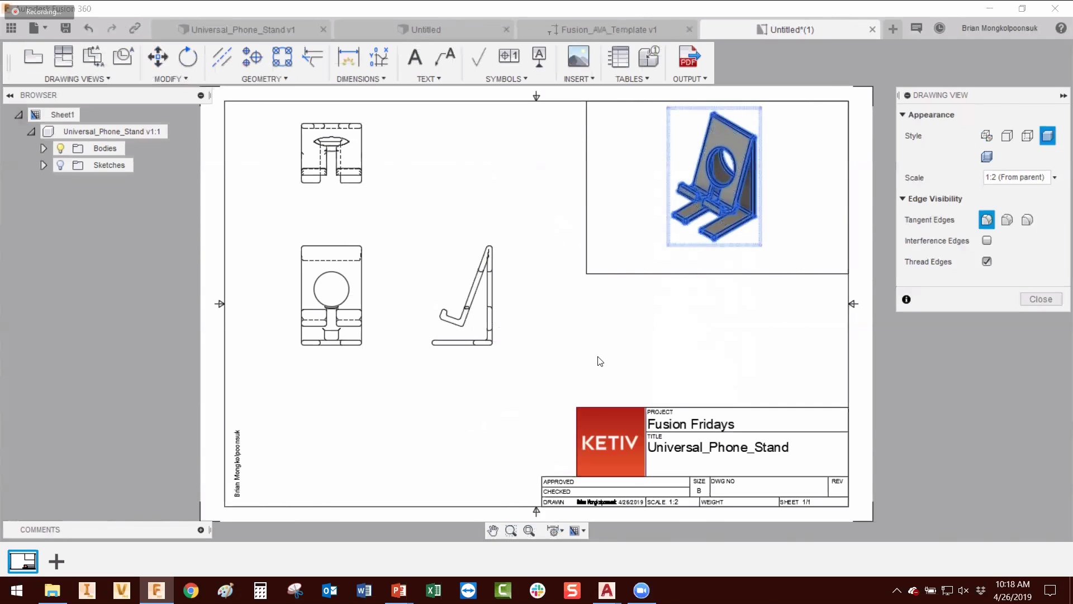
key("Return")
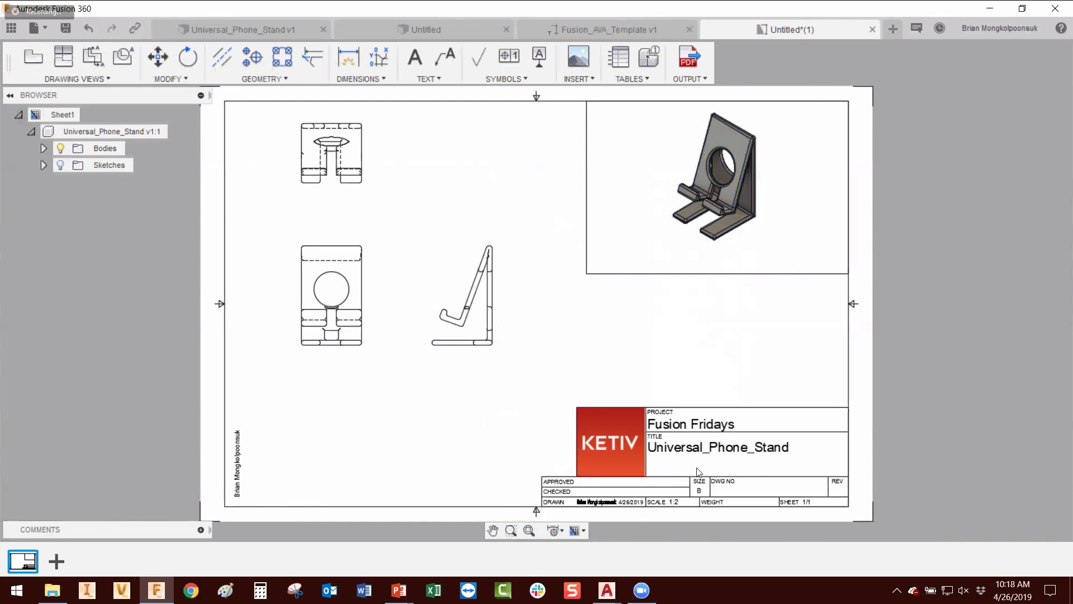
Step: Fill in the title block with drawing number 1234ABC and revision 1
middle_click_drag(678, 454, 99, 372)
scroll(98, 371, "up", 2)
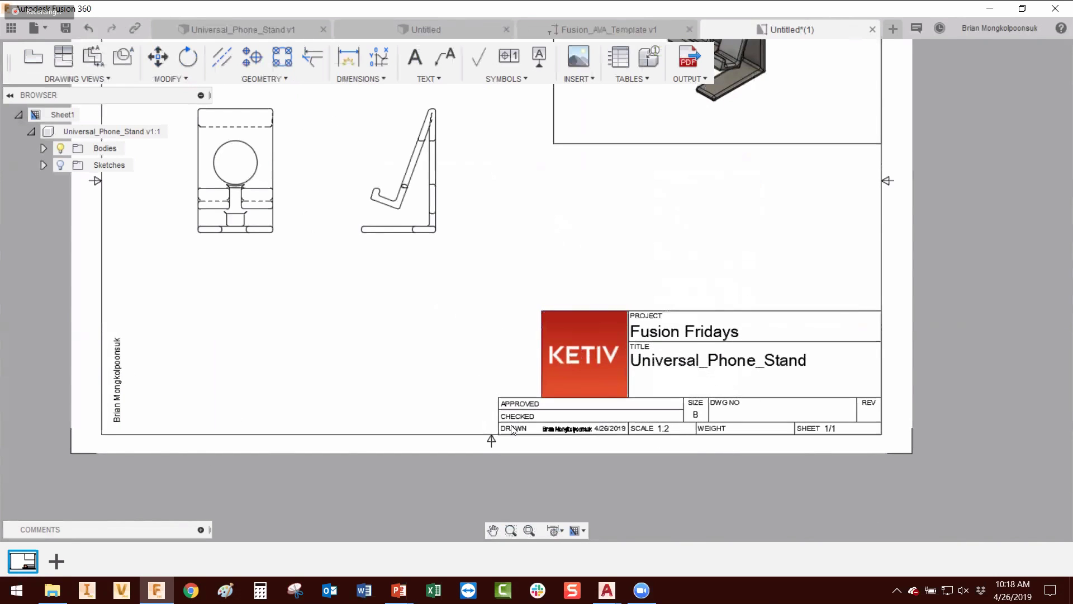
scroll(724, 447, "up", 3)
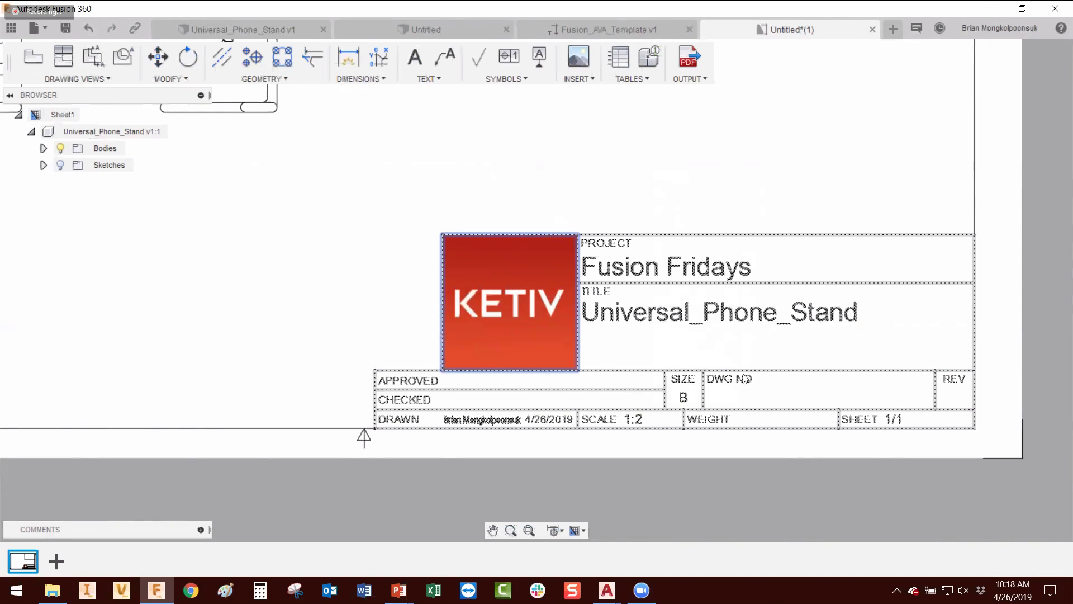
double_click(743, 394)
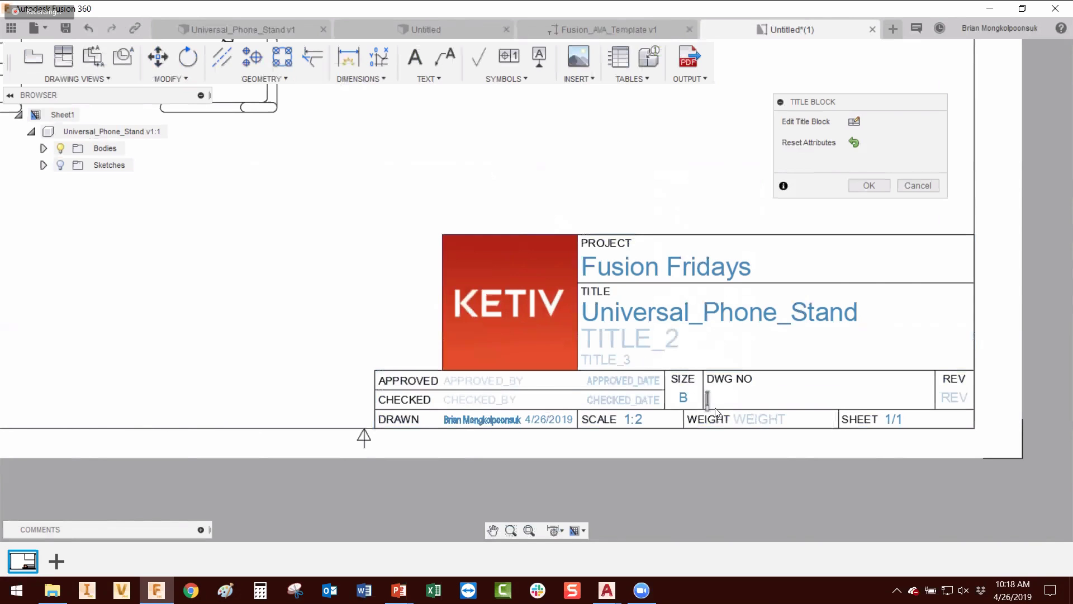
type("1234ABC")
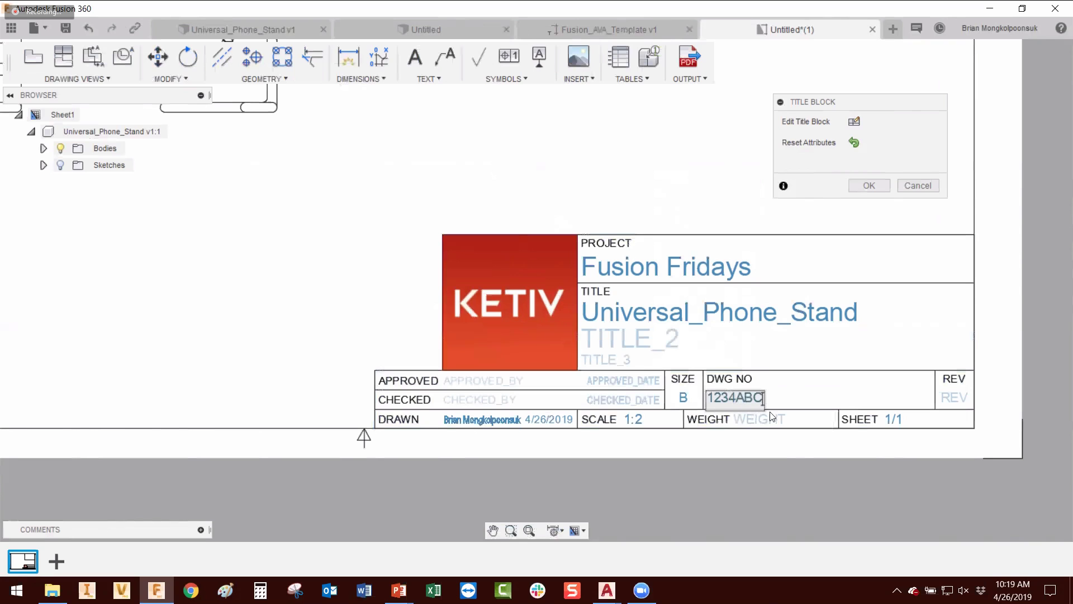
left_click(957, 398)
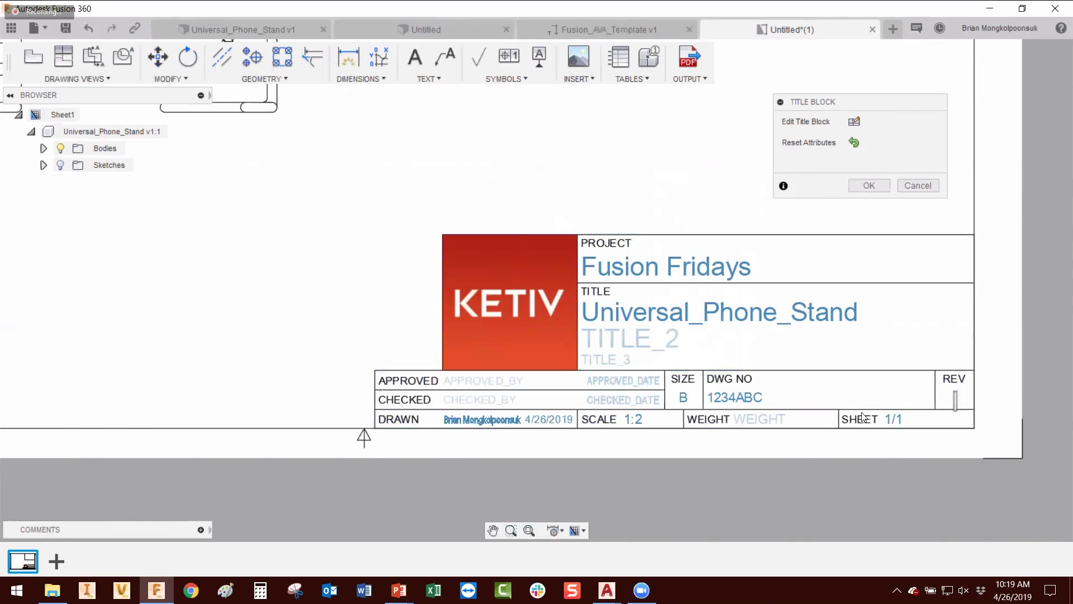
type("1")
key("Return")
left_click(761, 421)
Step: Check the mass of the Universal_Phone_Stand model in its component properties
left_click(212, 30)
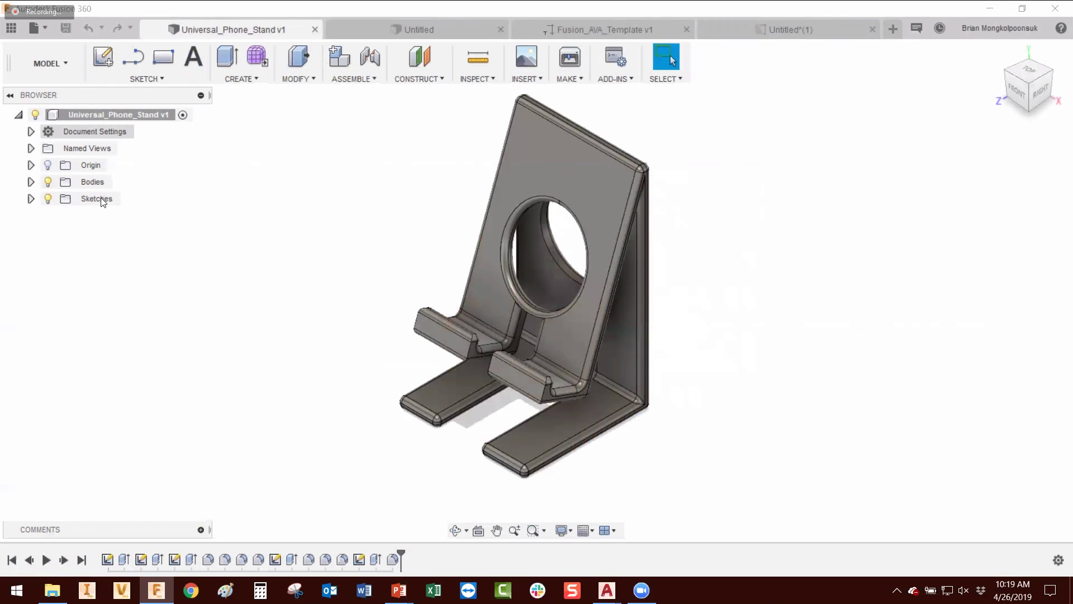
right_click(113, 116)
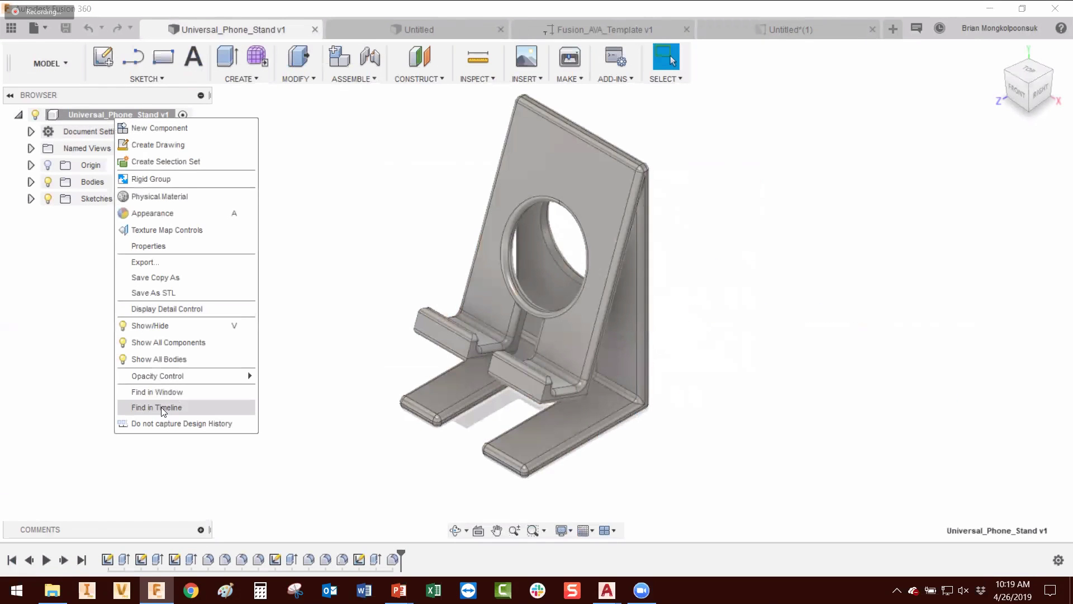
left_click(171, 246)
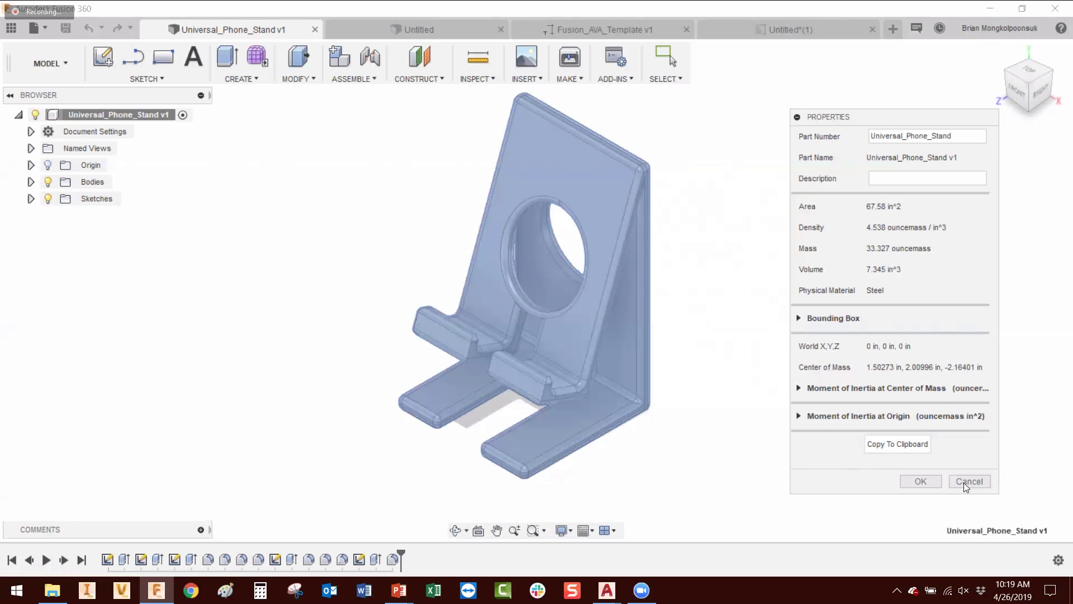
key("Escape")
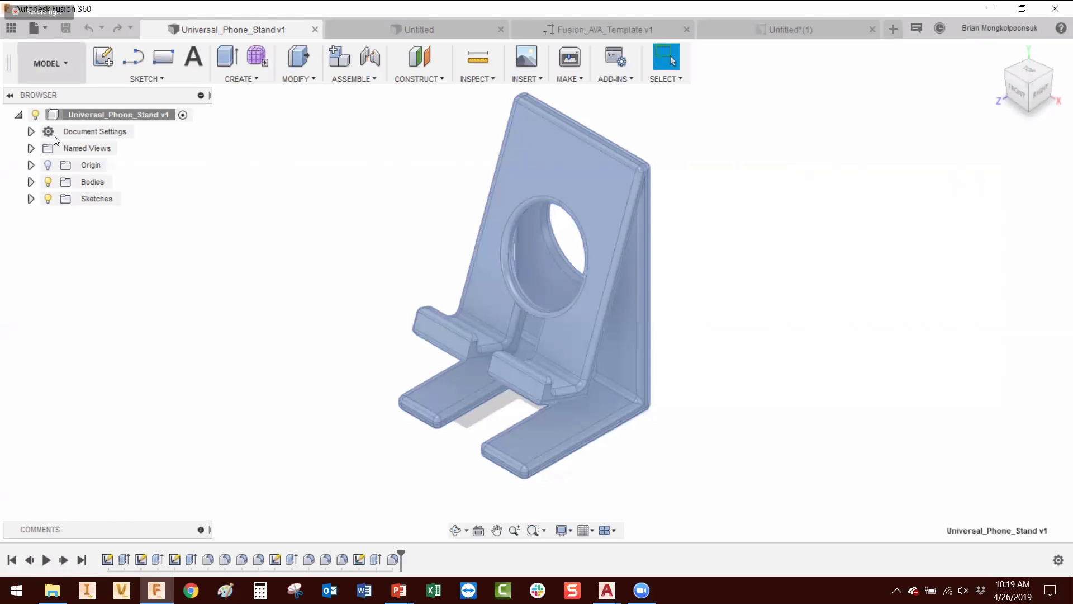
Step: Change the Universal_Phone_Stand model's document units to Foot without making them the default
left_click(31, 132)
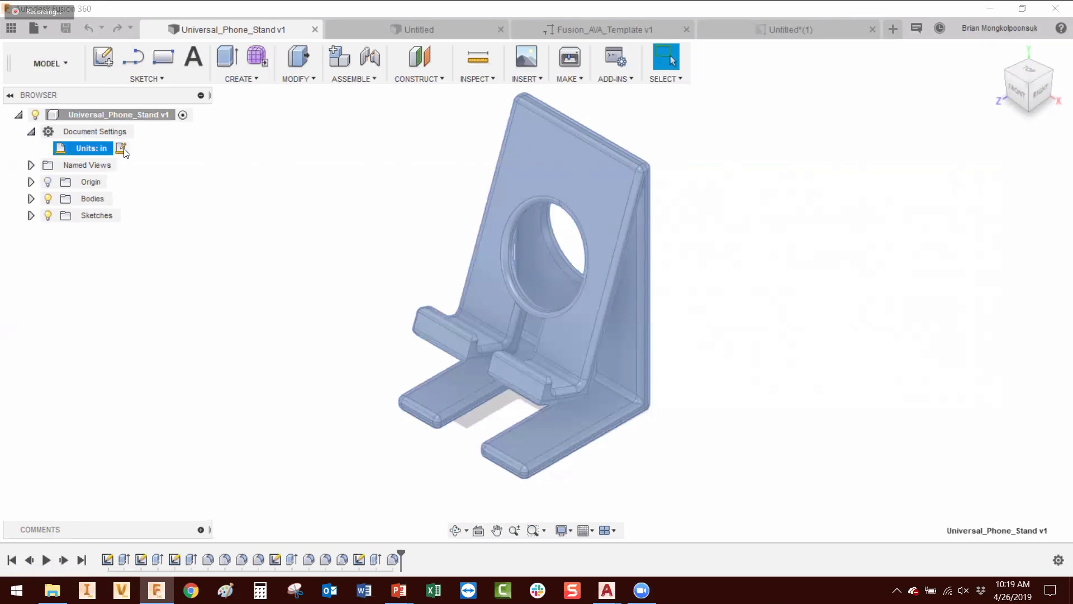
left_click(121, 148)
left_click(856, 187)
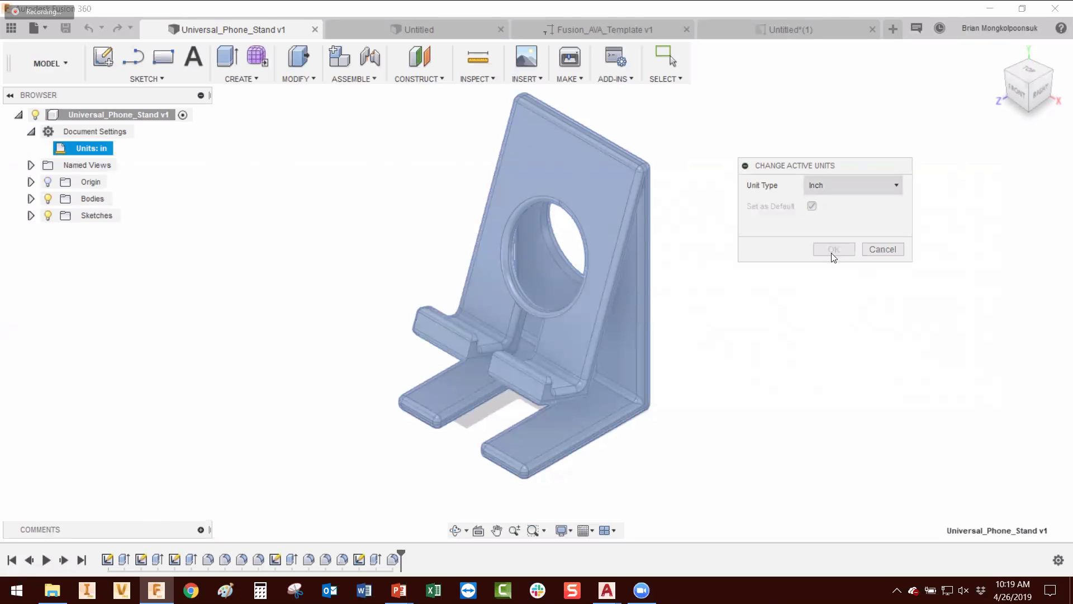
left_click(831, 266)
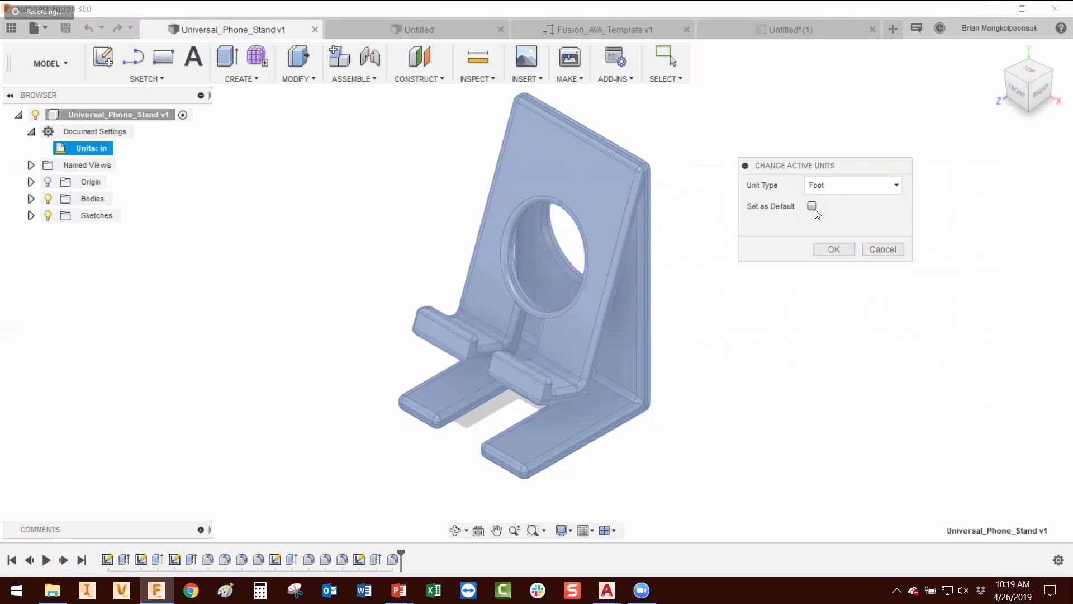
left_click(834, 249)
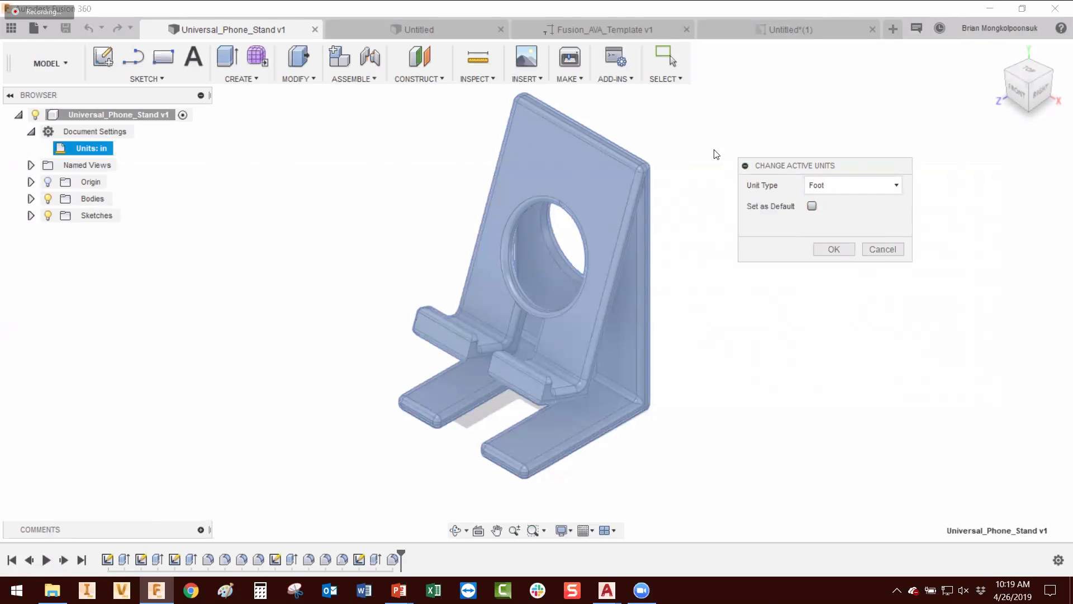
Step: Read the phone stand's mass in pounds from the component properties
right_click(99, 117)
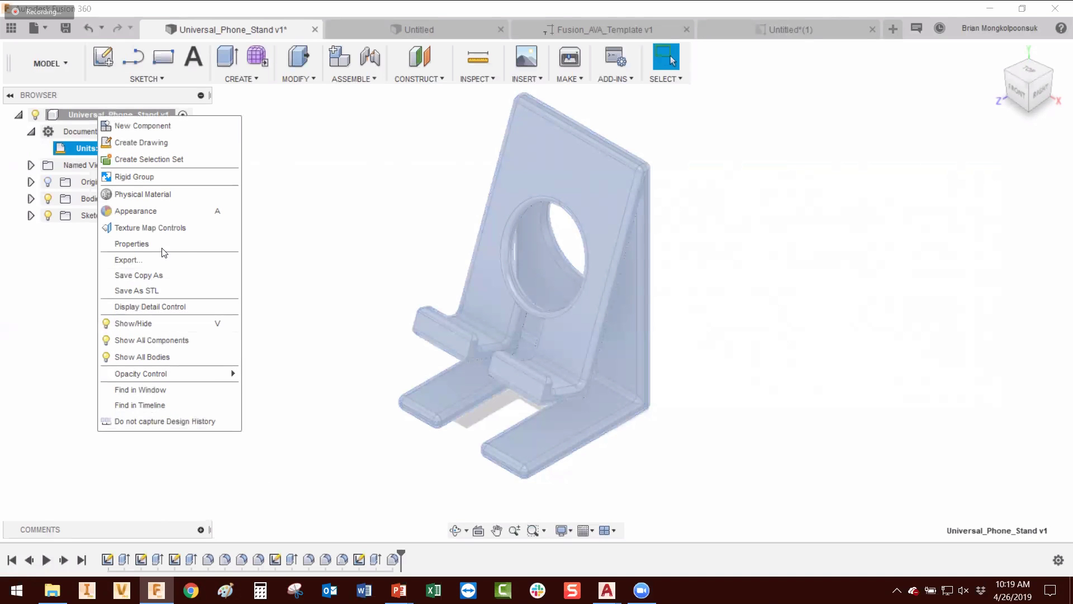
left_click(134, 244)
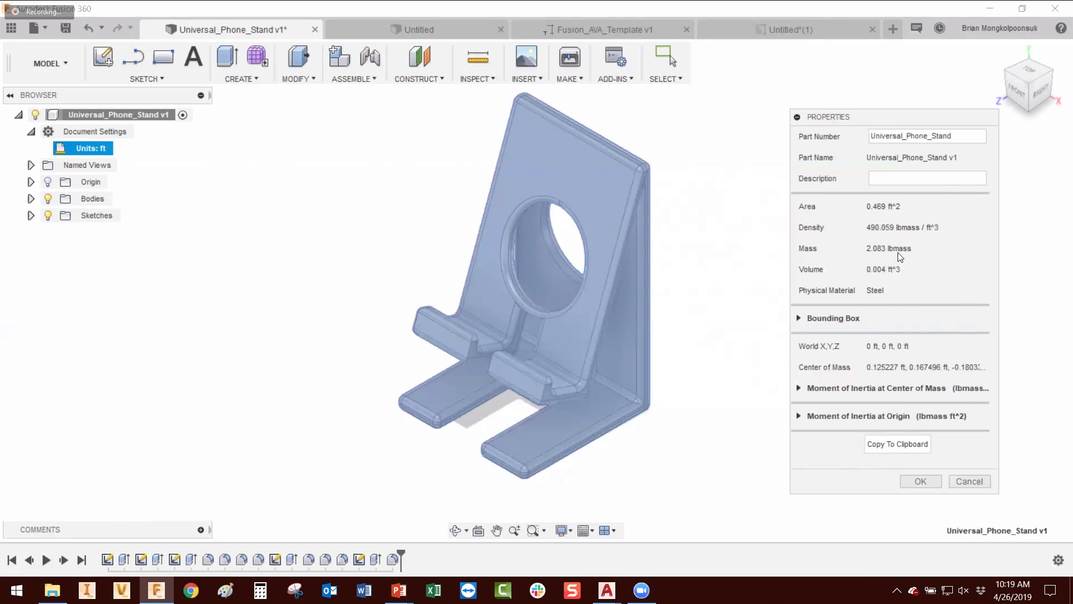
left_click(970, 481)
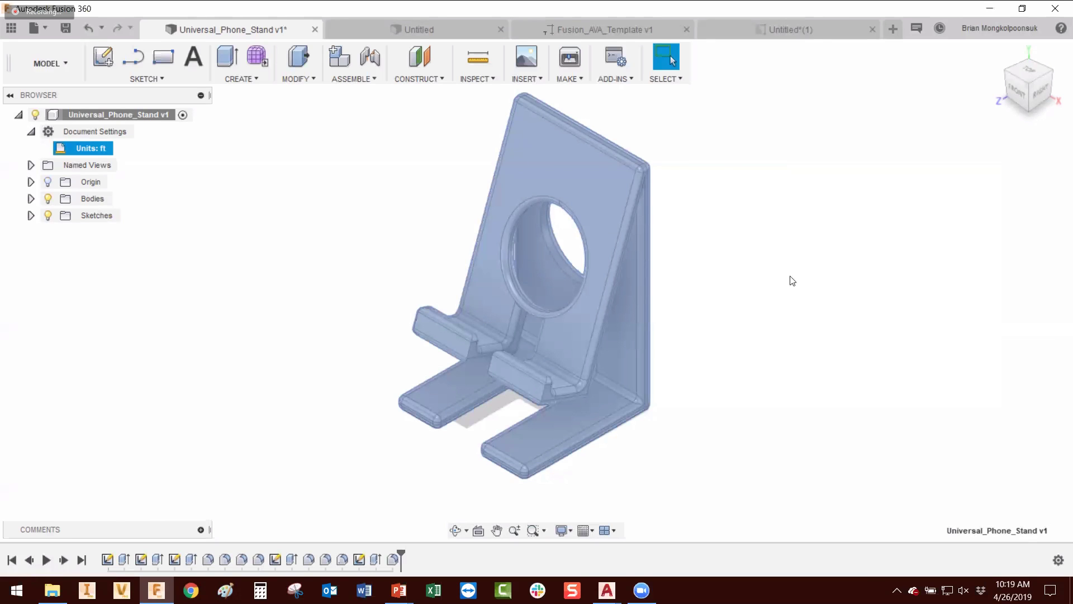
Step: Return to the phone stand drawing and enter 2.08 lbs as the weight in its title block
left_click(793, 28)
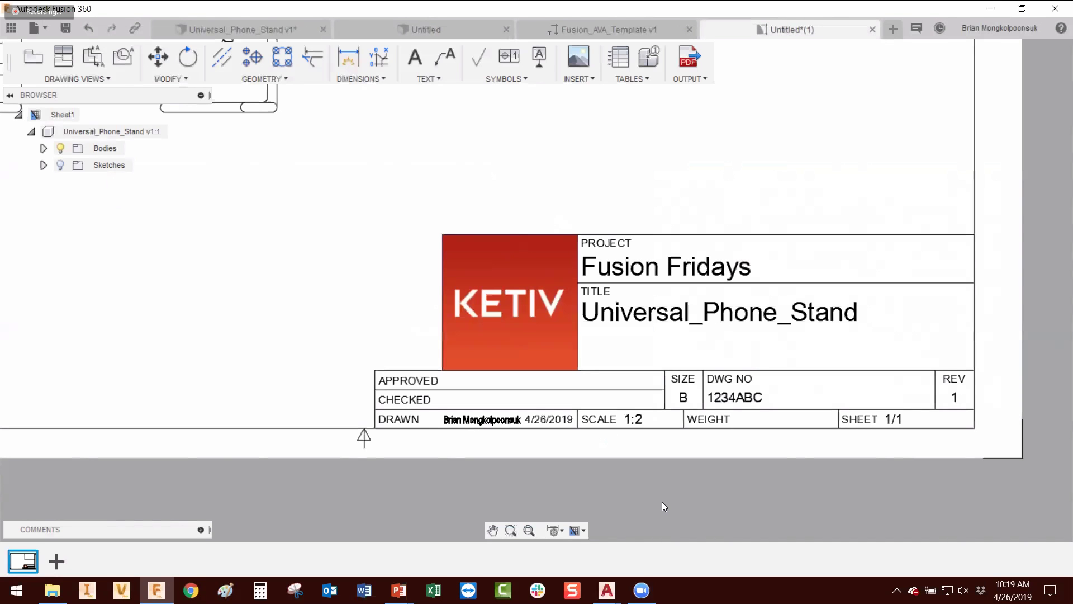
scroll(662, 502, "down", 3)
scroll(673, 340, "up", 2)
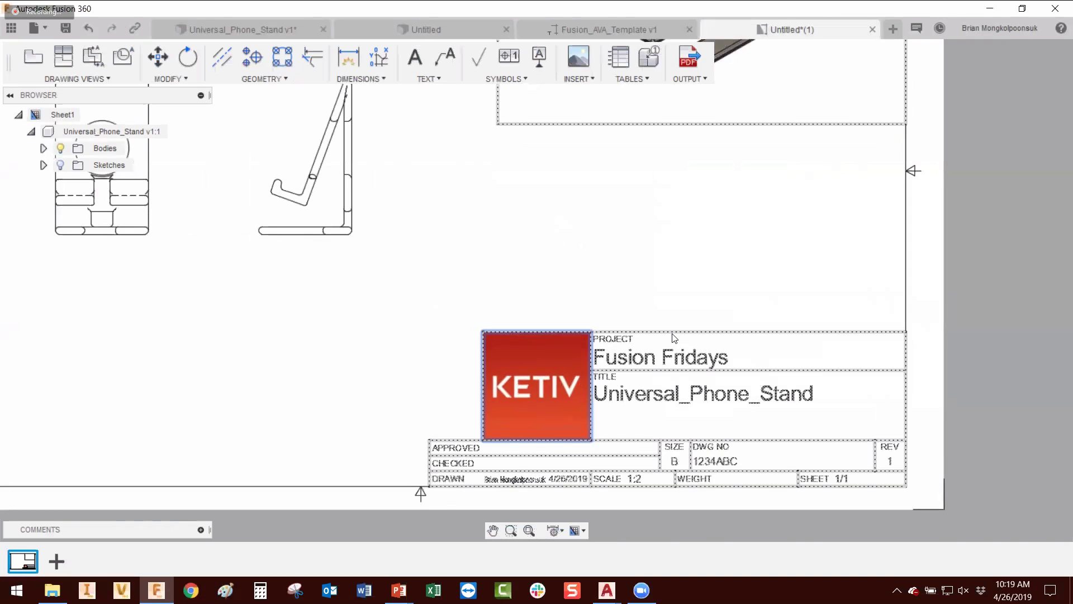
scroll(705, 413, "up", 3)
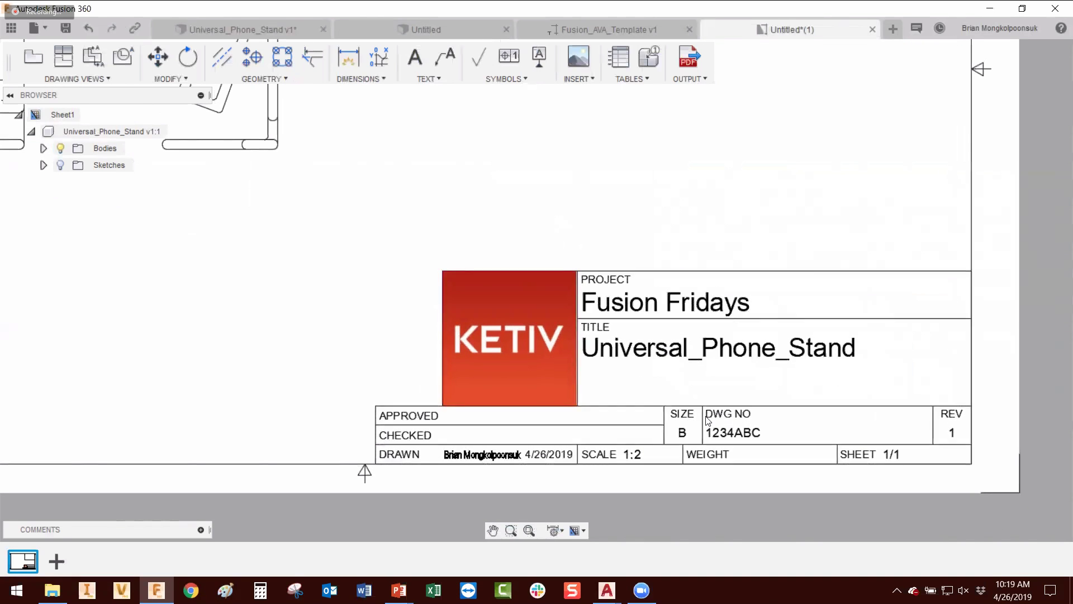
double_click(709, 420)
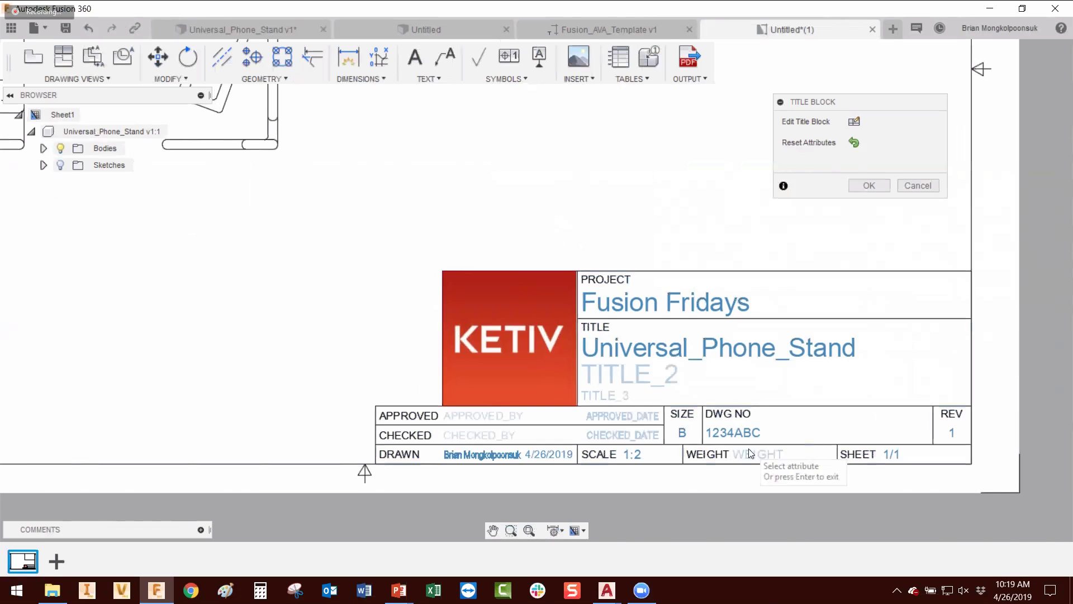
type("2.")
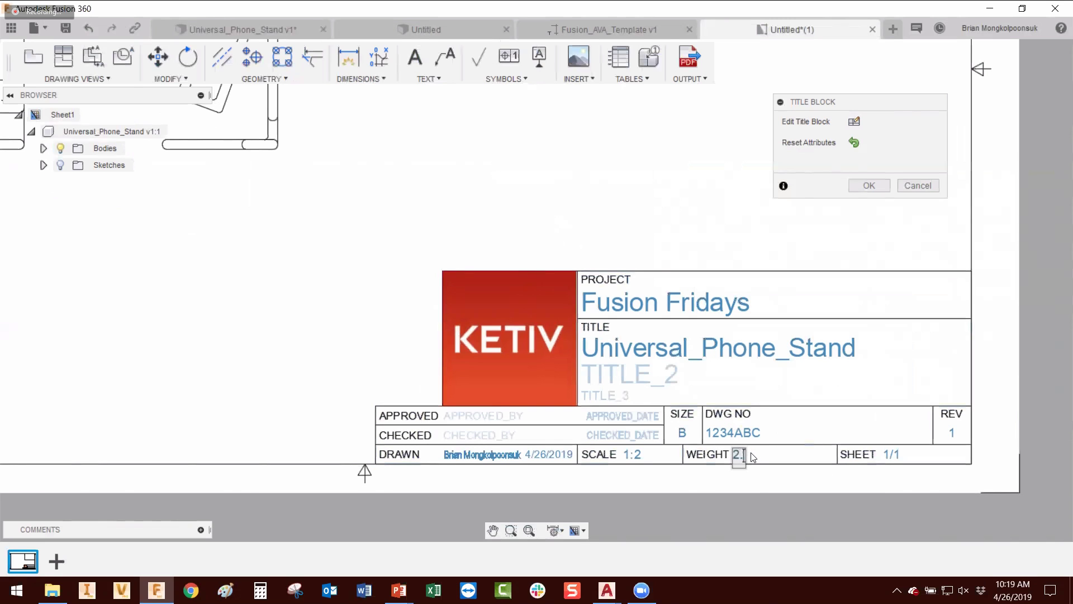
type("08")
key("Return")
left_click(757, 455)
left_click(759, 454)
type("lbs")
left_click(796, 481)
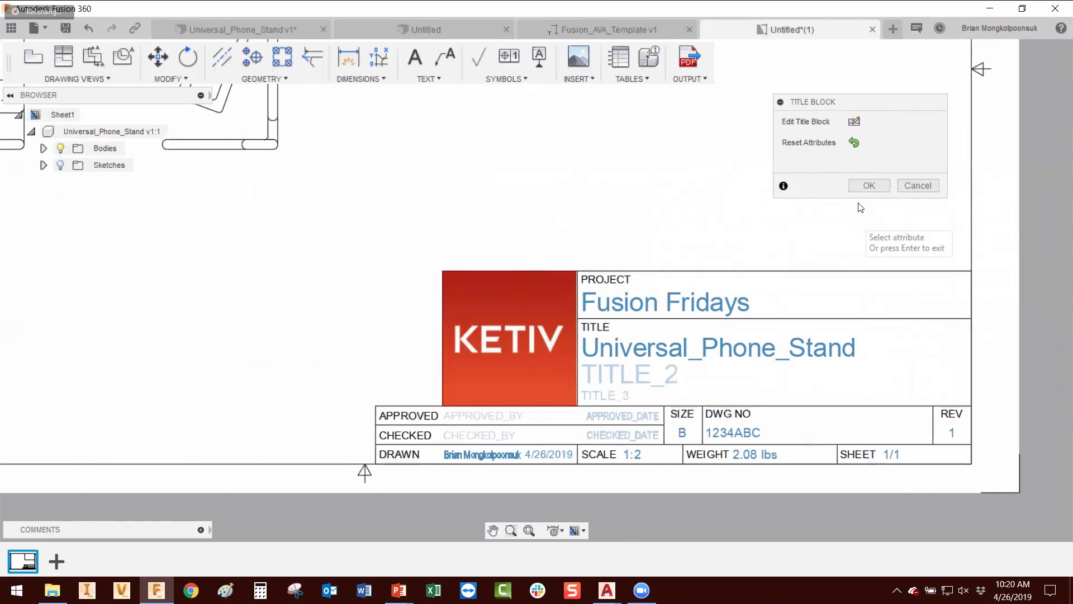
Step: Finish the title block edit and place a parts list directly above the title block, aligned with the sheet's right border
scroll(829, 329, "down", 6)
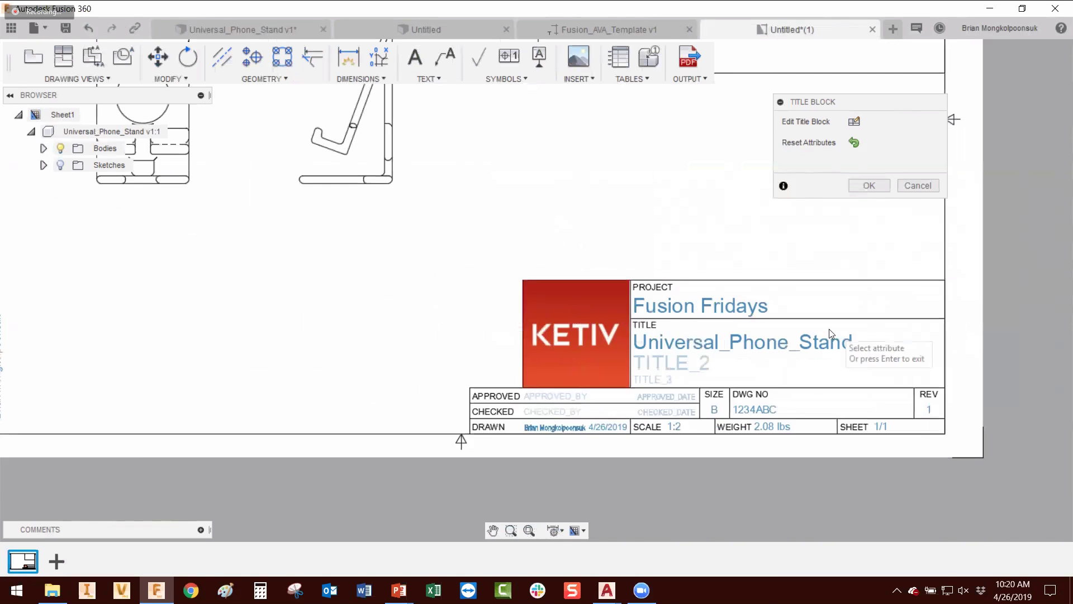
scroll(872, 272, "up", 4)
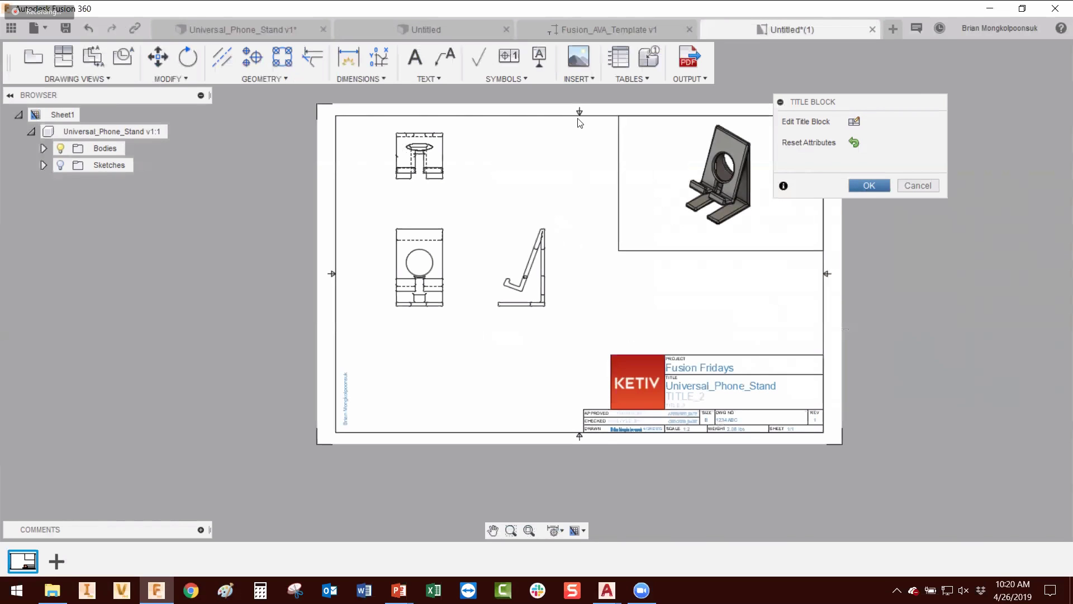
left_click(619, 57)
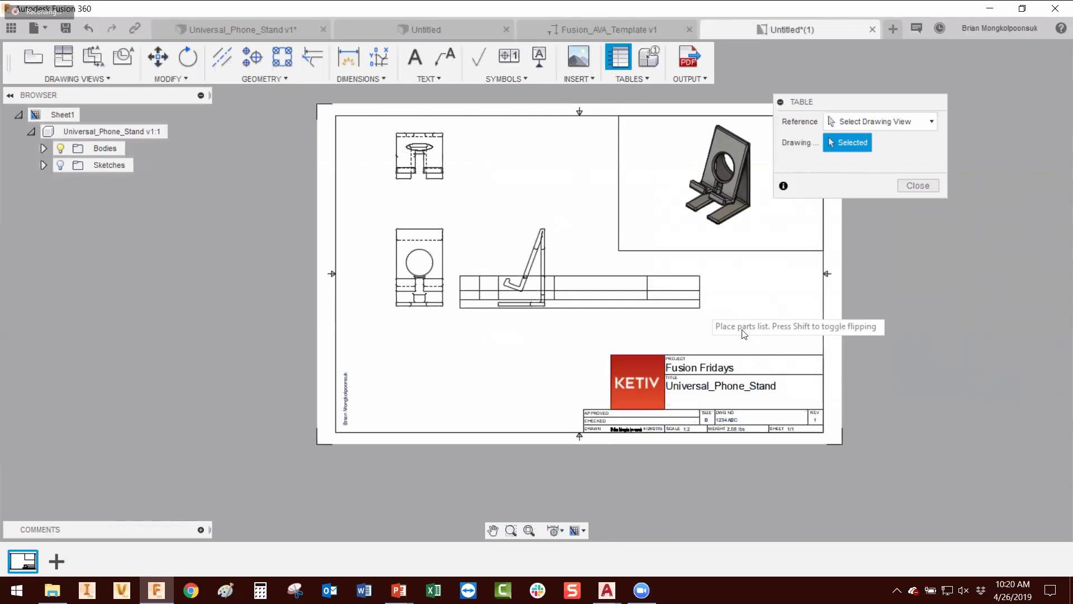
left_click(823, 356)
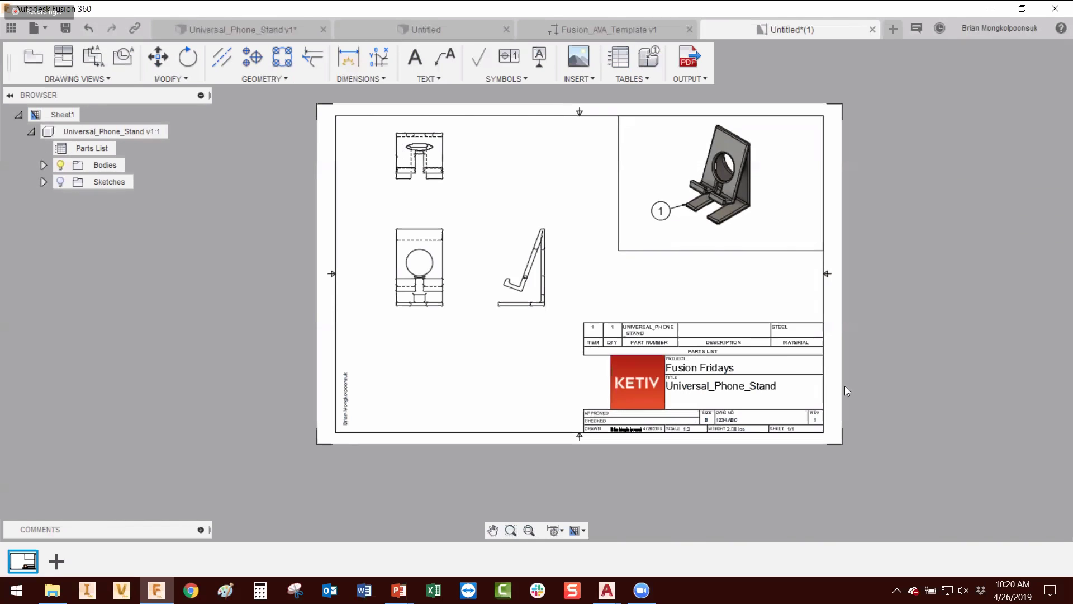
Step: Remove the Description column from the parts list and move Material directly after Part Number in the column order
scroll(791, 366, "up", 3)
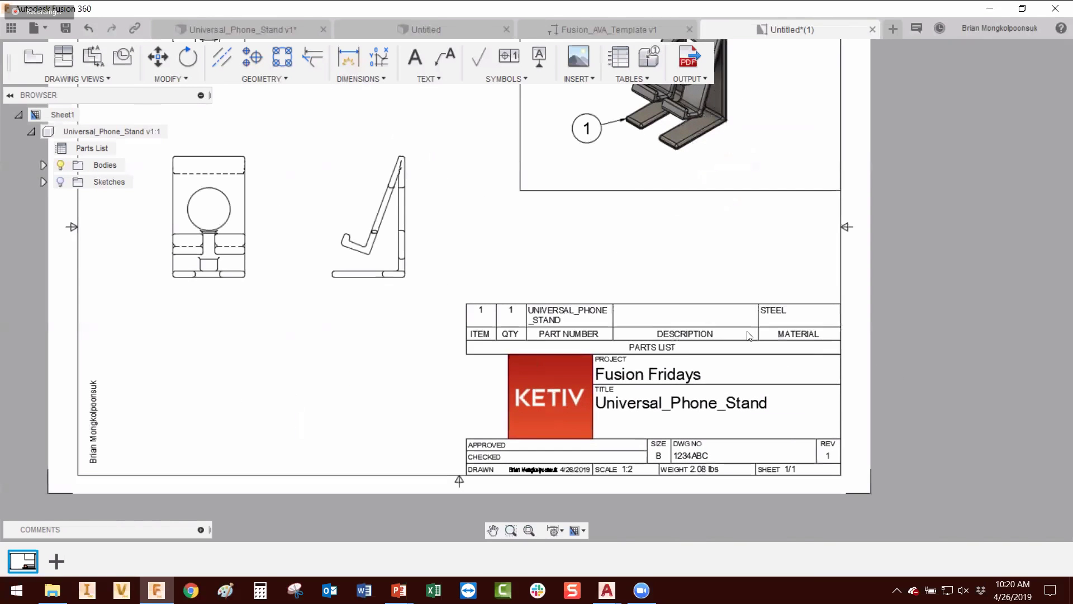
double_click(747, 330)
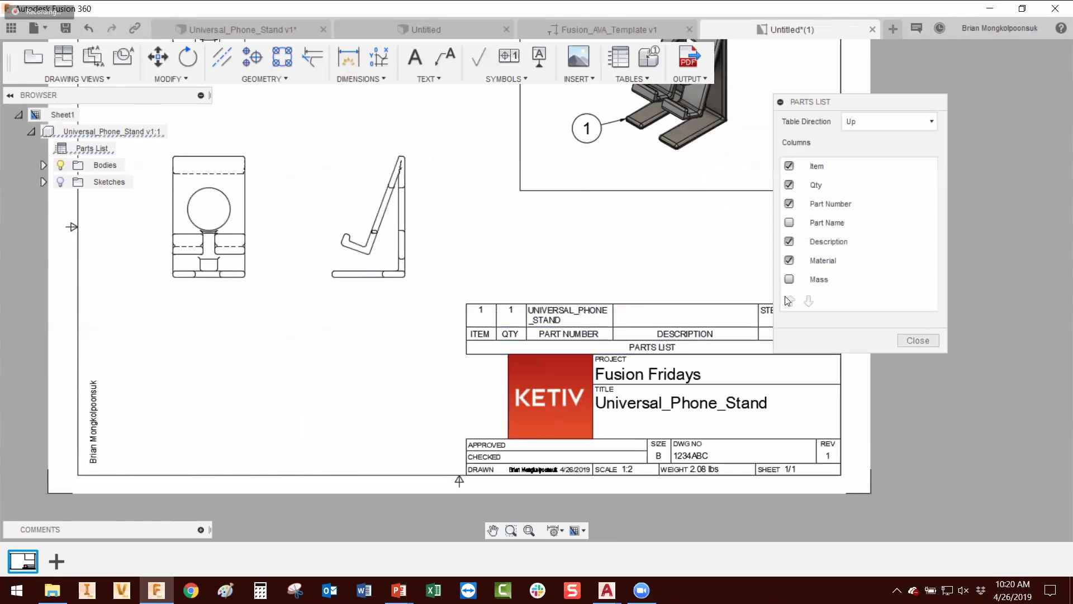
left_click(789, 241)
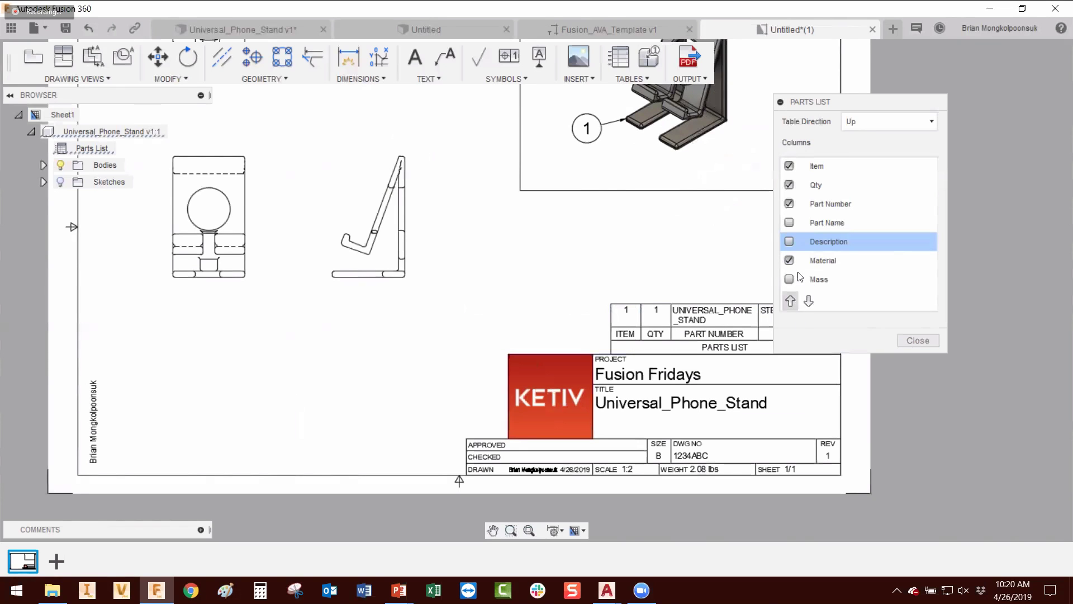
left_click(790, 300)
left_click(811, 259)
left_click(790, 301)
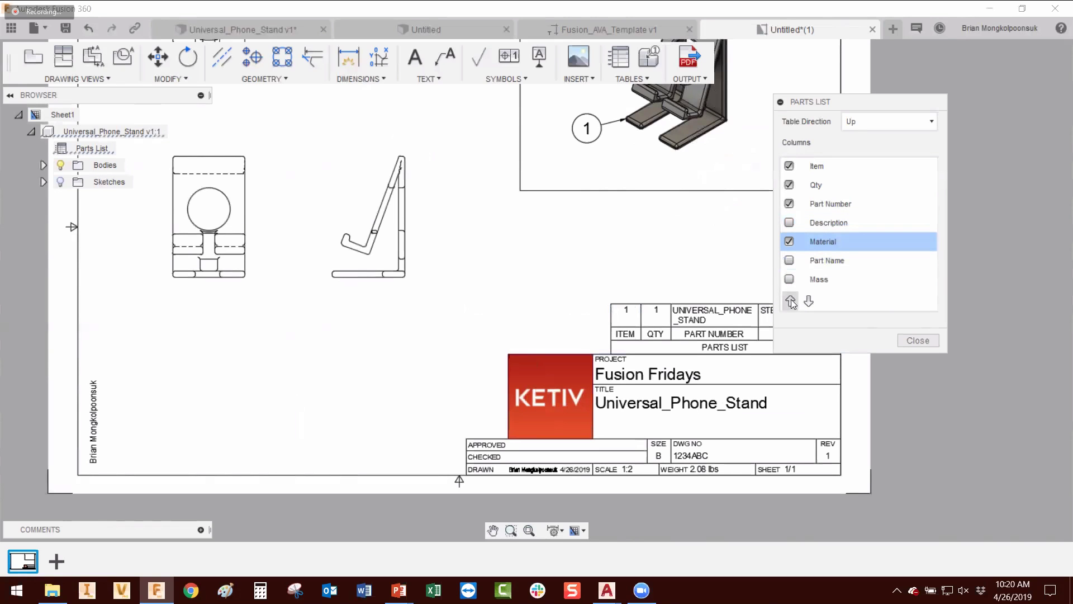
left_click(790, 301)
left_click(790, 301)
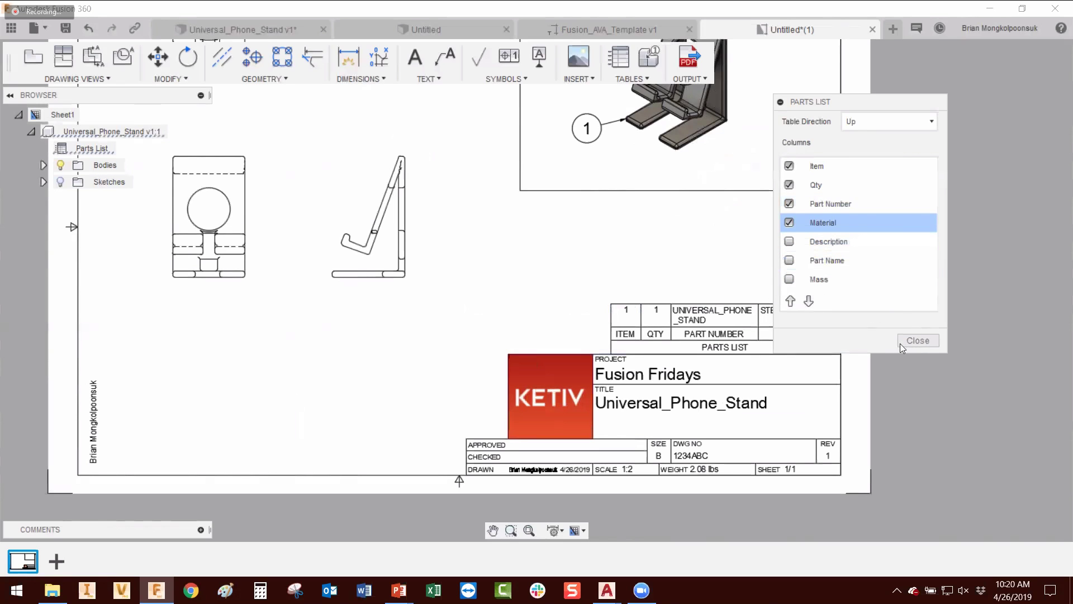
left_click(917, 341)
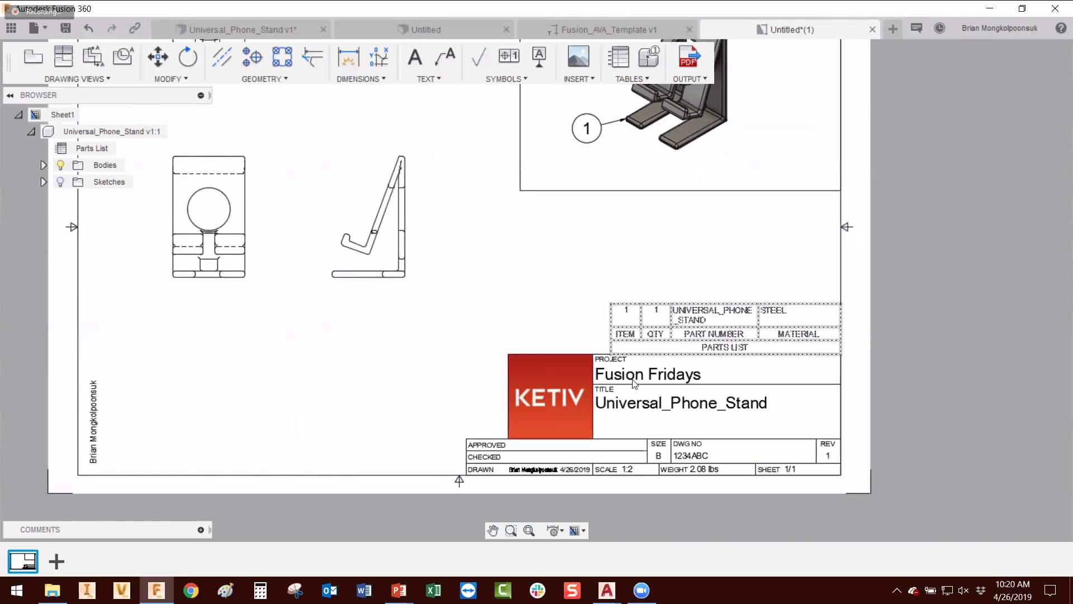
Step: Widen the parts list's Item column so the table's left edge lines up with the logo's right edge
left_click(617, 331)
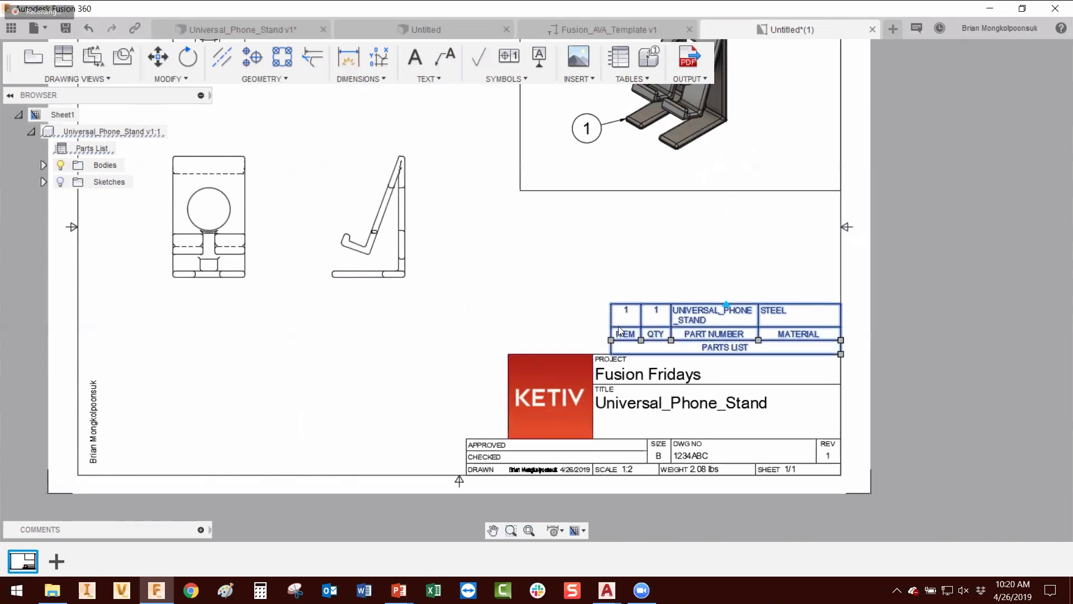
left_click(919, 340)
left_click(611, 340)
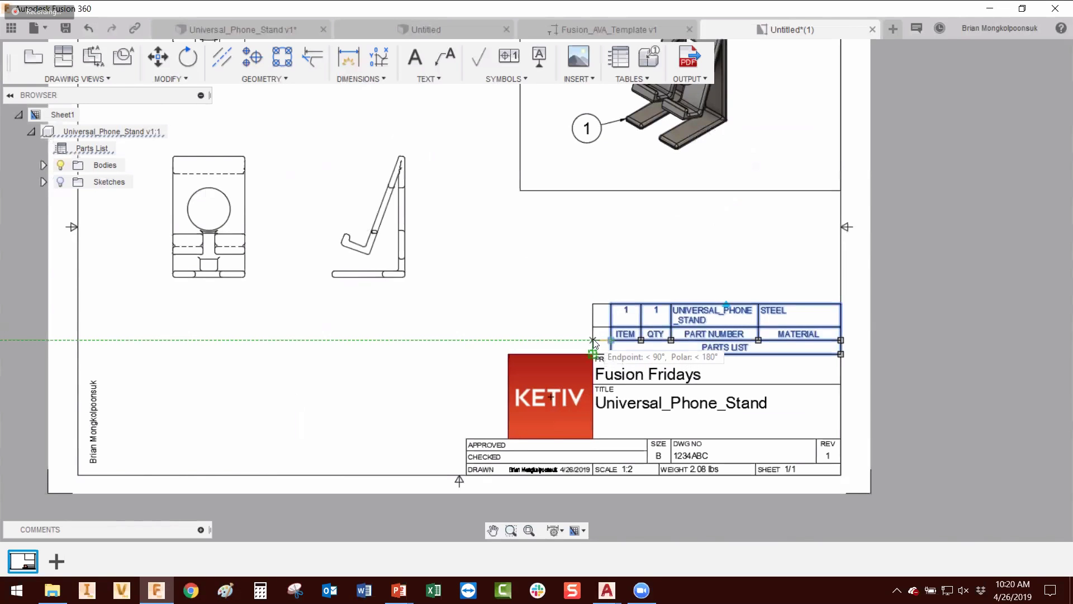
left_click(593, 342)
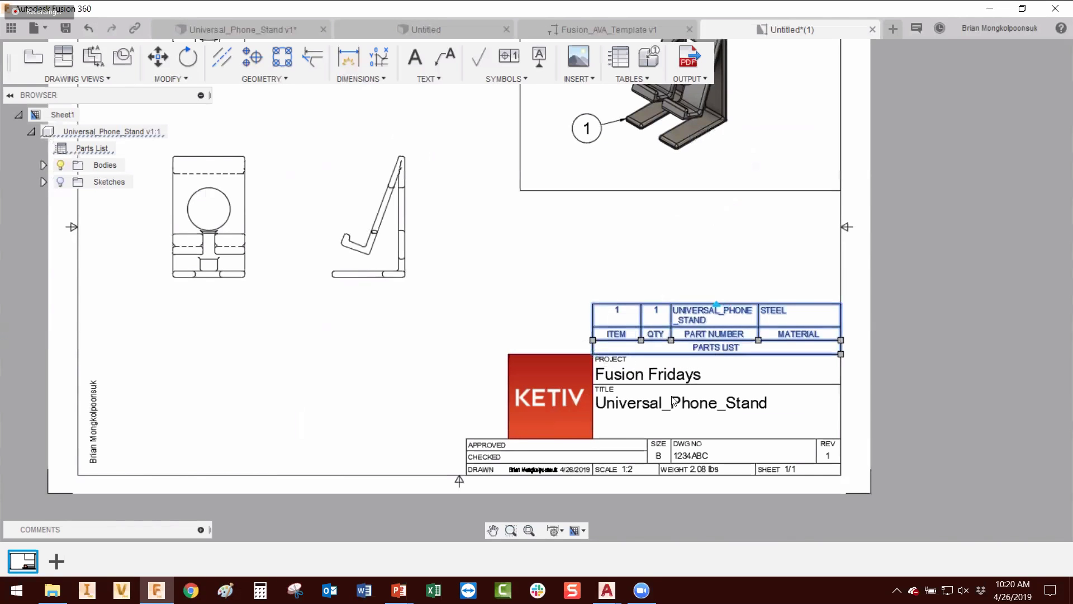
Step: Narrow the parts list's Item and Qty columns and widen Part Number so the part name fits on one line
left_click(642, 341)
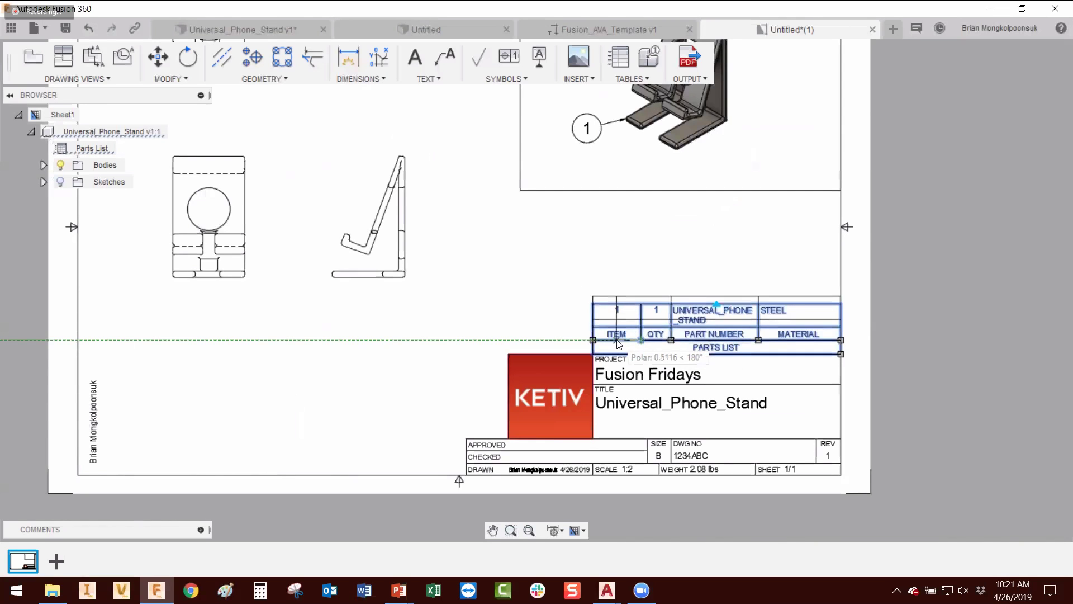
left_click(623, 342)
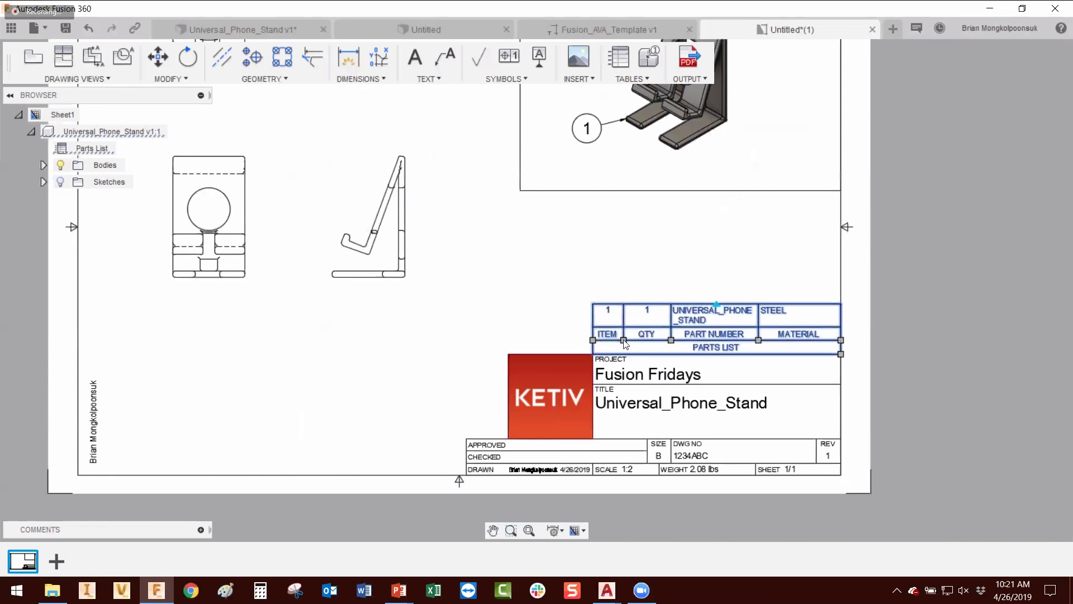
left_click(670, 341)
left_click(657, 340)
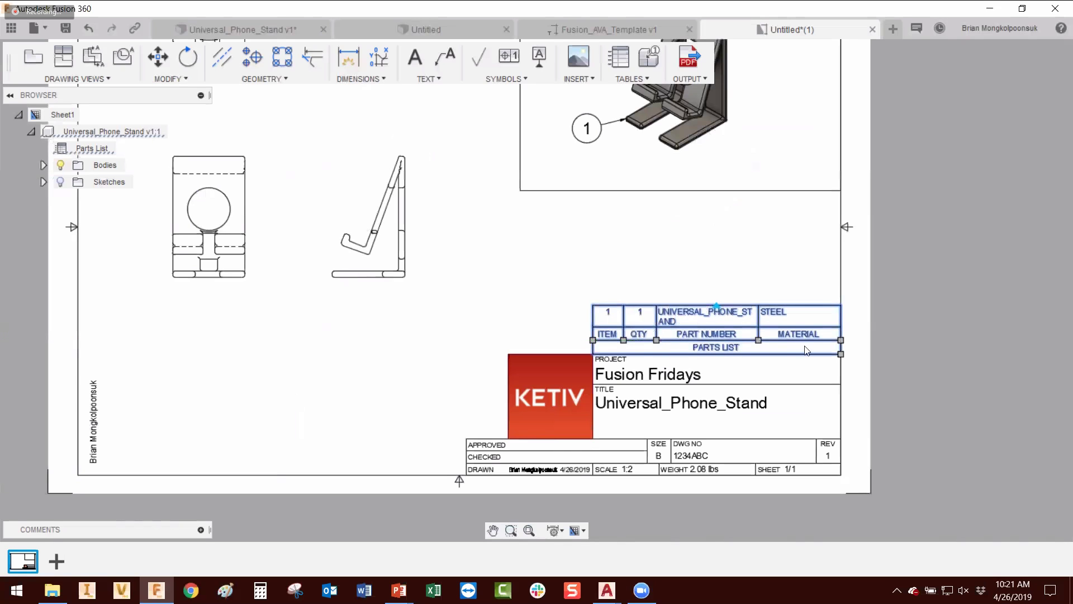
left_click(759, 341)
left_click(780, 340)
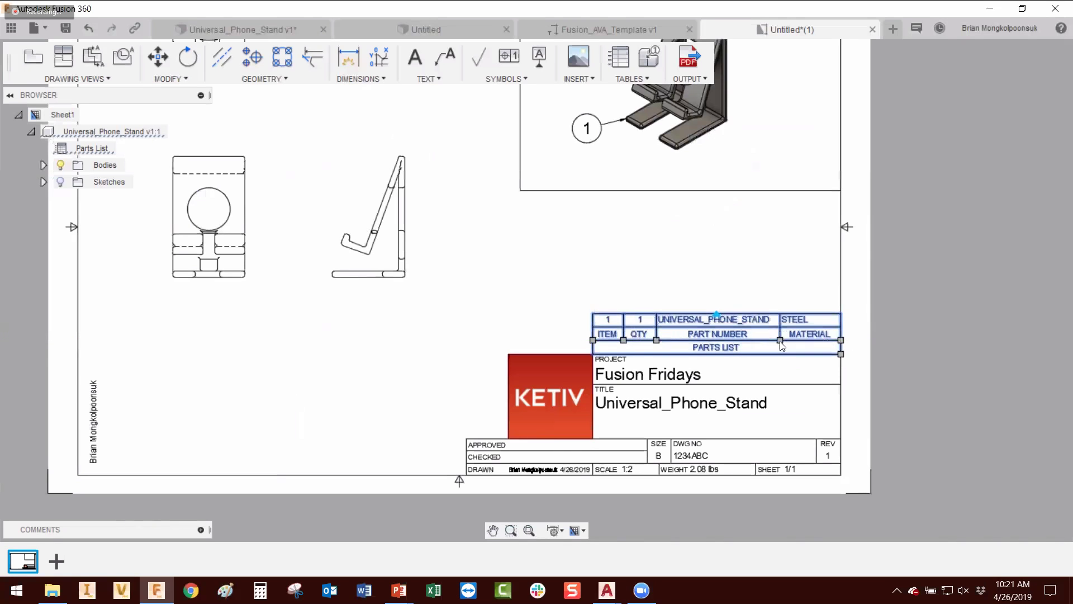
left_click(779, 253)
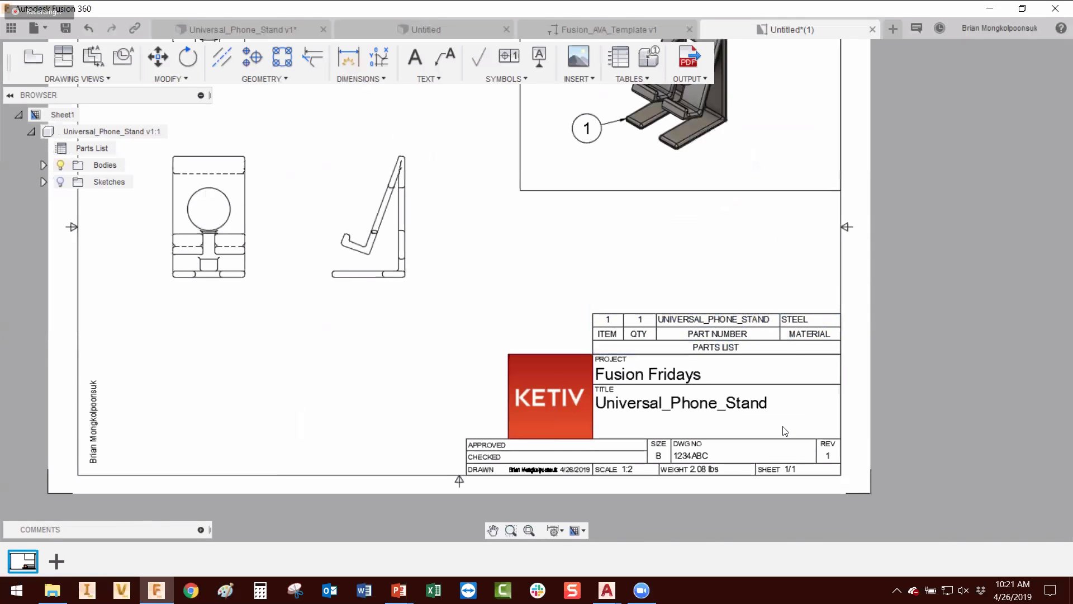
scroll(777, 428, "down", 3)
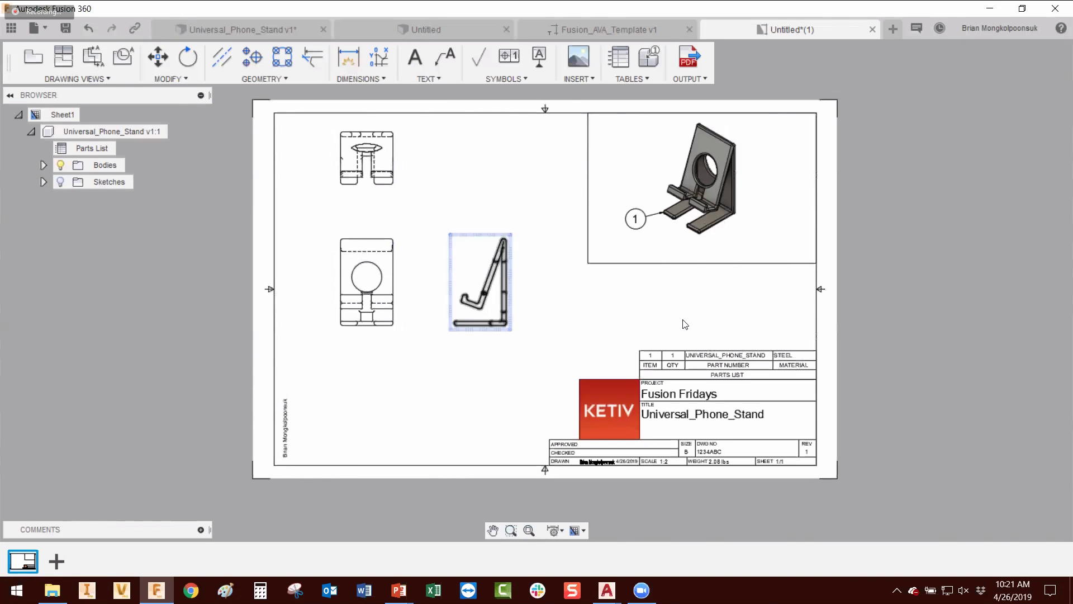
middle_click_drag(782, 399, 706, 412)
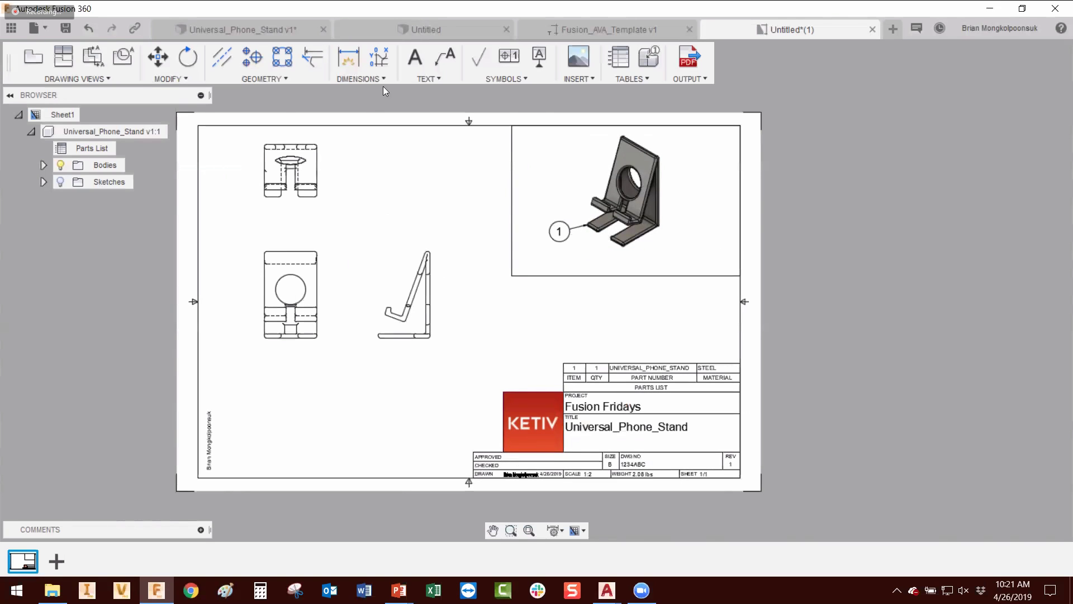
Step: Create a drawing template from scratch in a new document, using the ASME standard, inches and sheet size B (17in x 11in)
left_click(893, 29)
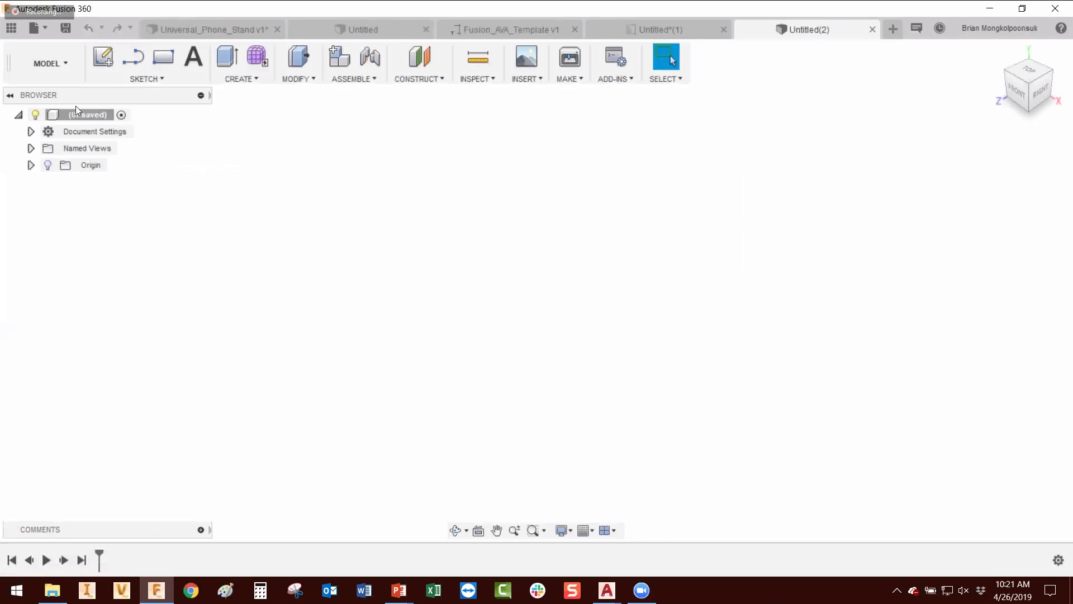
left_click(39, 28)
mouse_move(91, 65)
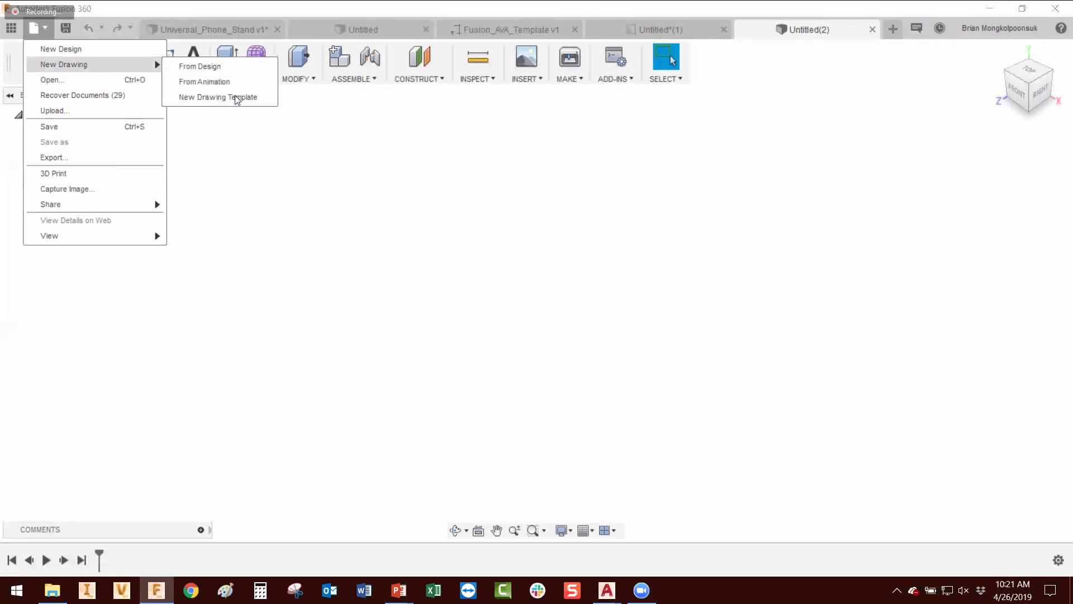
left_click(234, 95)
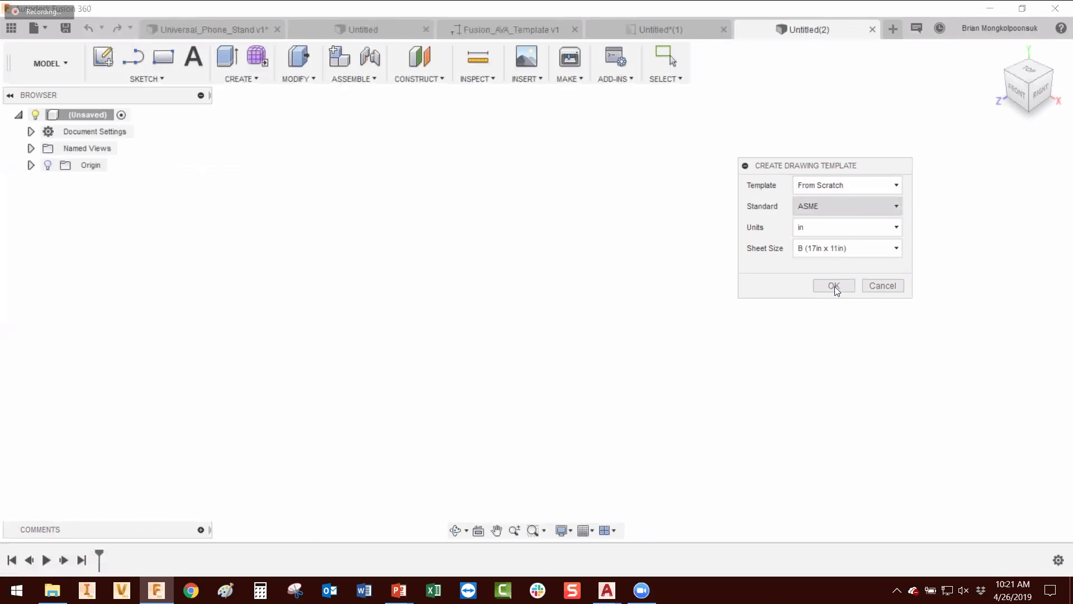
left_click(834, 284)
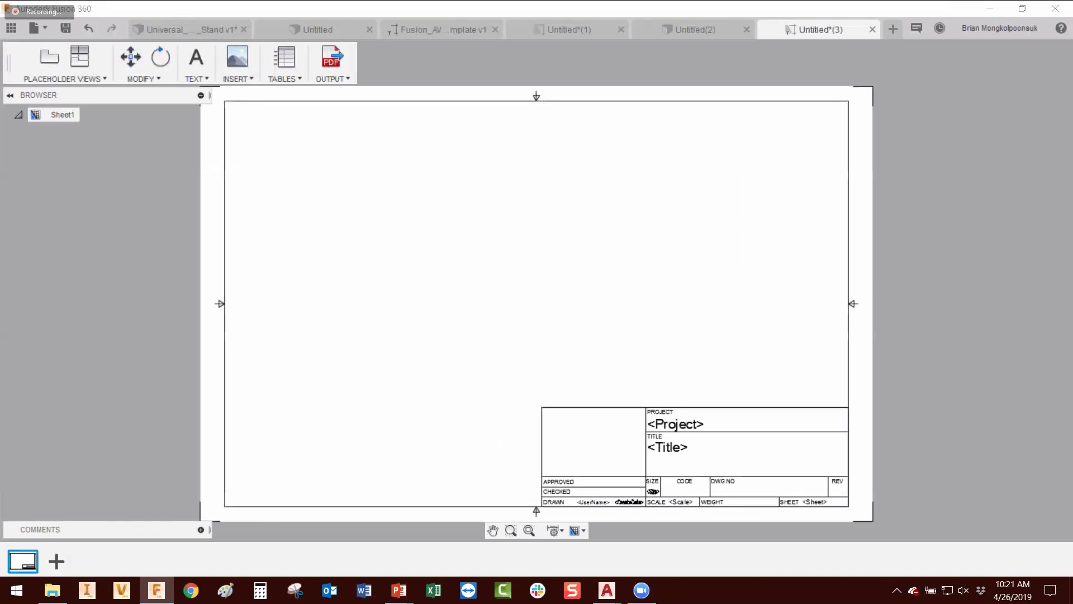
Step: Start adding a new title block in place of the default one, with a DWG file as its source
scroll(637, 352, "down", 2)
scroll(797, 193, "up", 1)
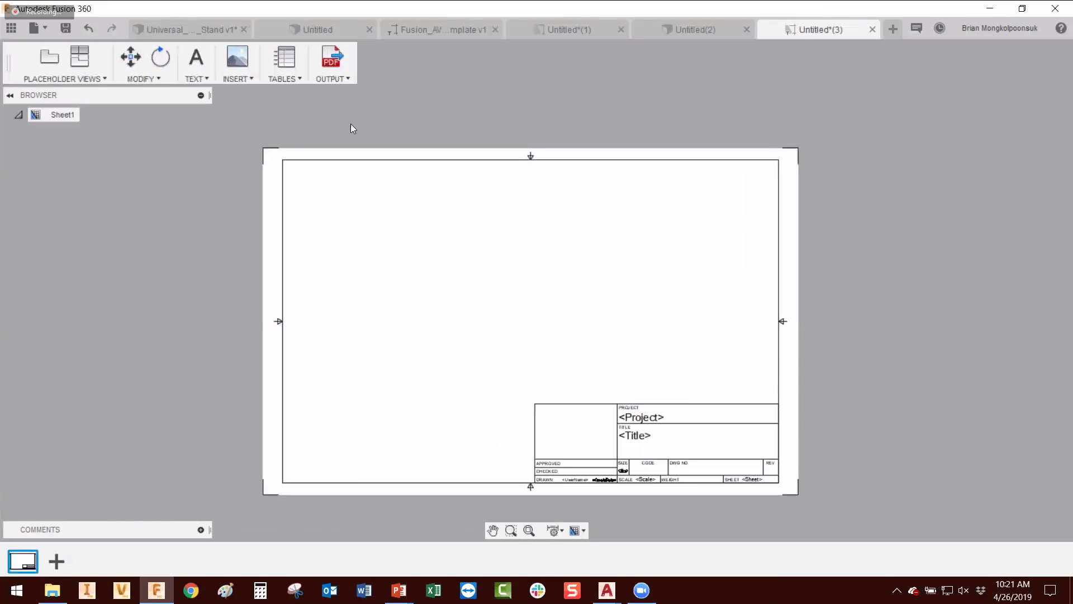
double_click(698, 409)
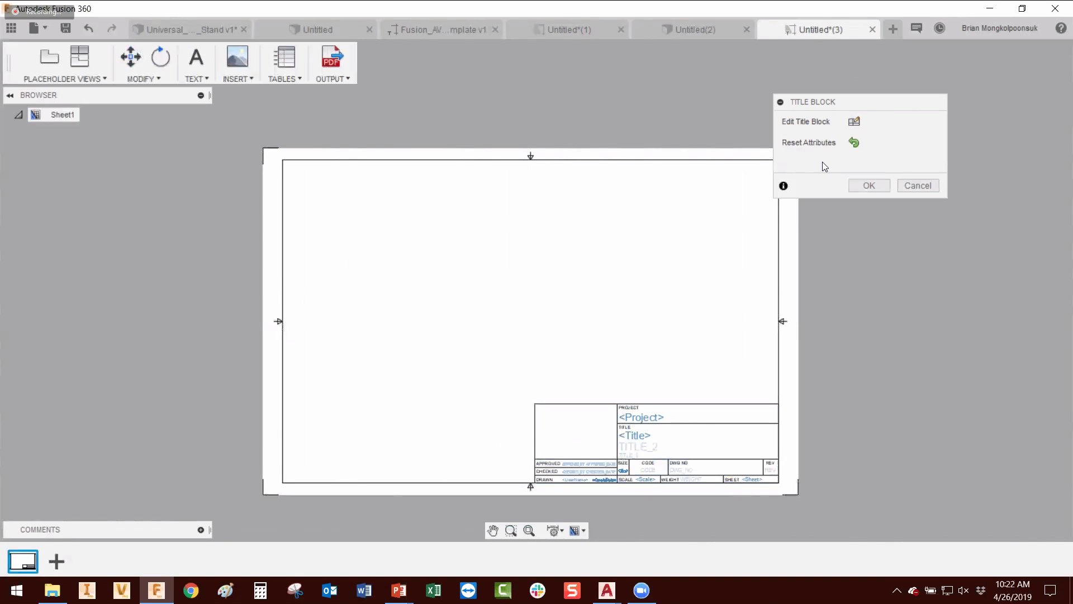
left_click(854, 121)
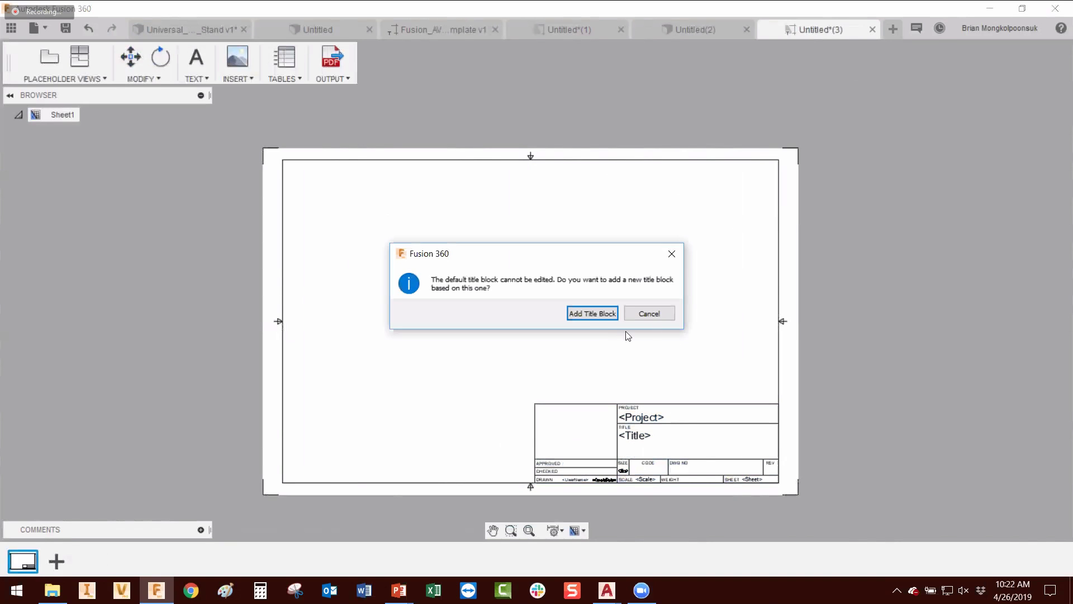
left_click(597, 313)
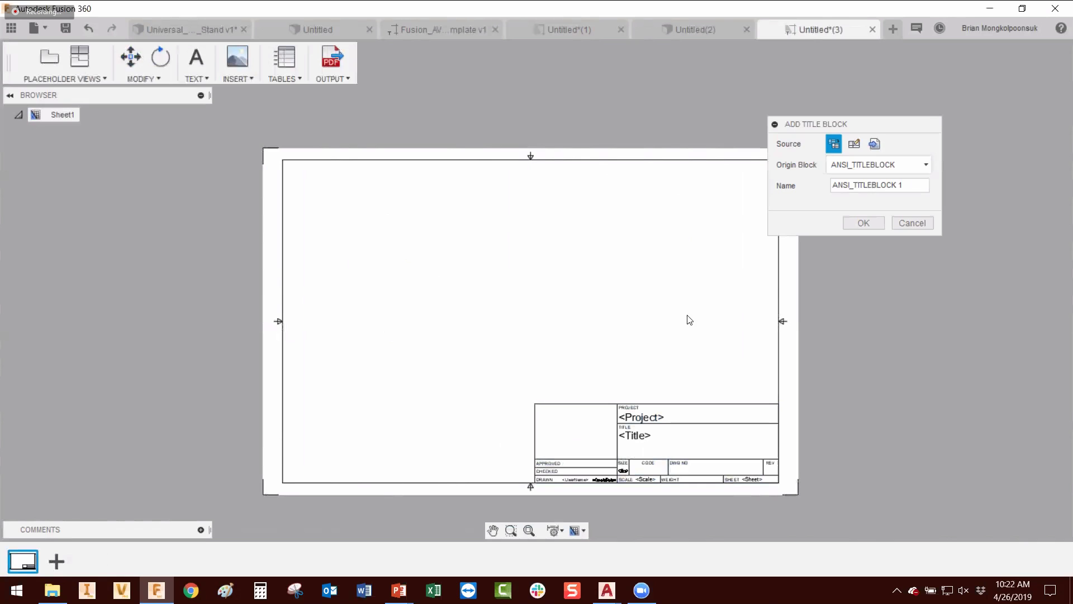
left_click(875, 144)
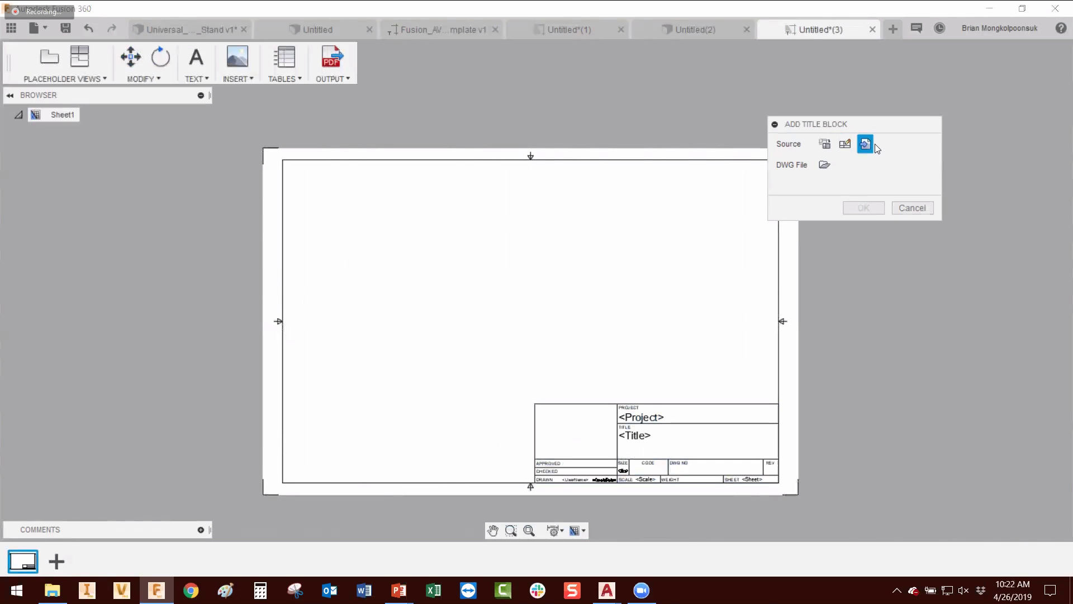
Step: Import Architectural Title Block.dwg from the Desktop as the template's title block, keeping the name ARCHITECTURAL TITLE BLOCK
left_click(824, 166)
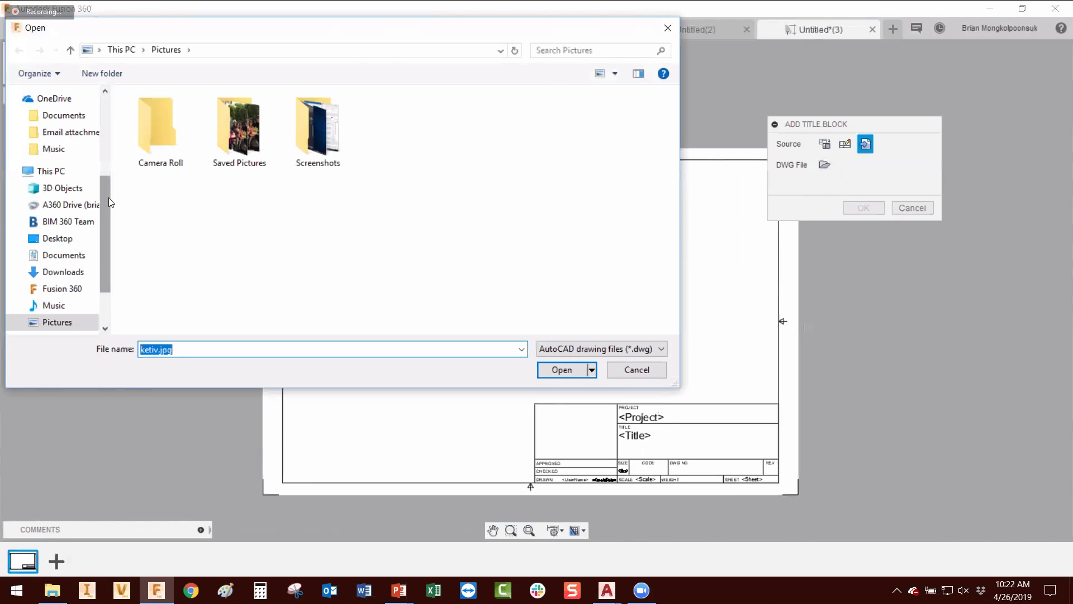
scroll(108, 197, "down", 2)
scroll(110, 224, "up", 4)
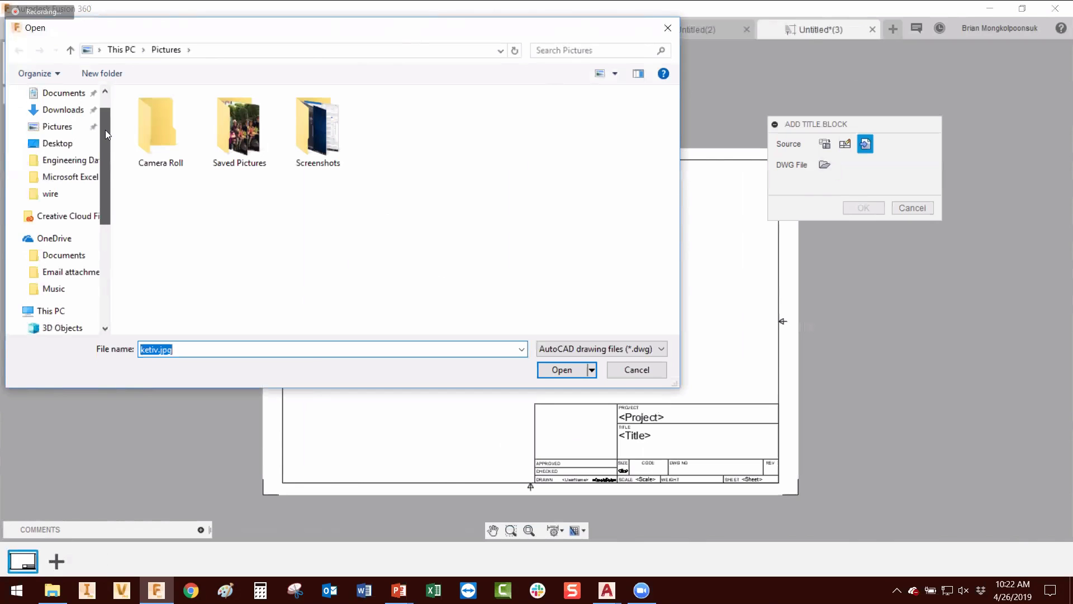
scroll(105, 135, "up", 2)
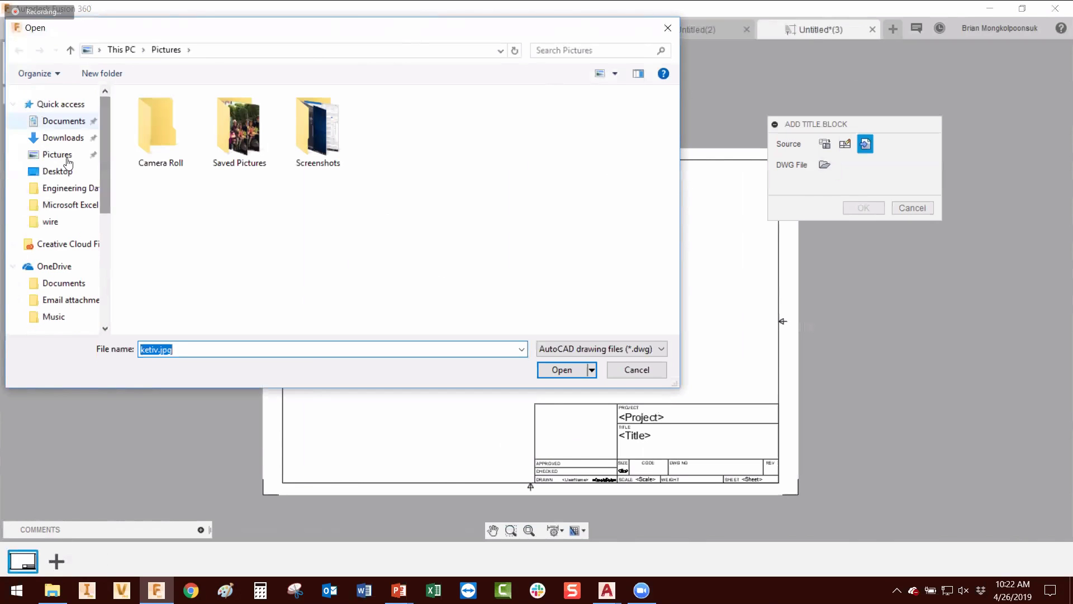
left_click(57, 172)
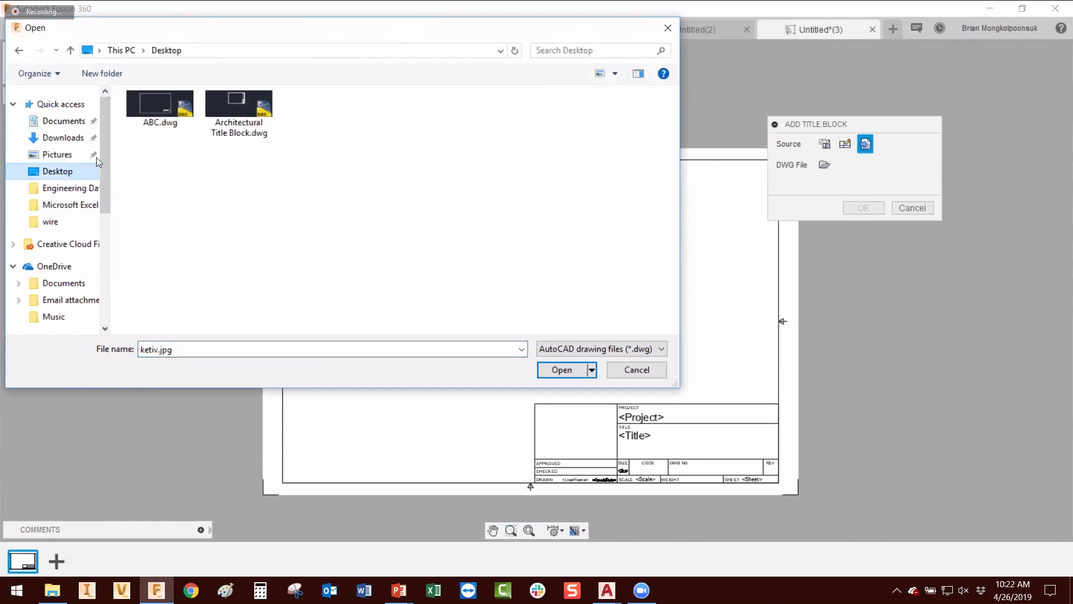
double_click(232, 110)
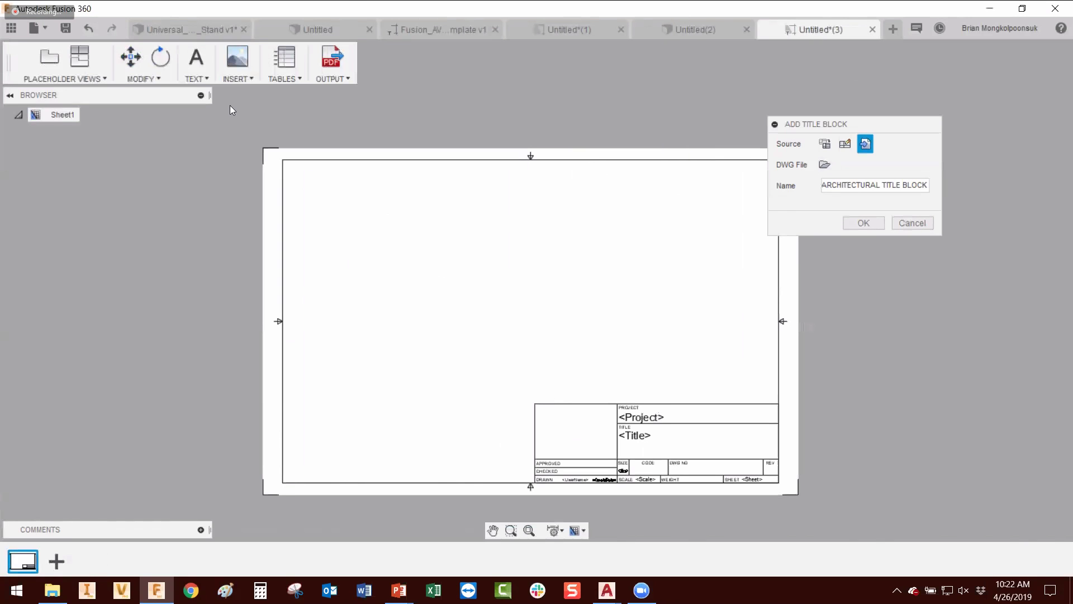
left_click(867, 221)
Step: Change the template's sheet size to E (44in x 34in)
scroll(460, 357, "down", 3)
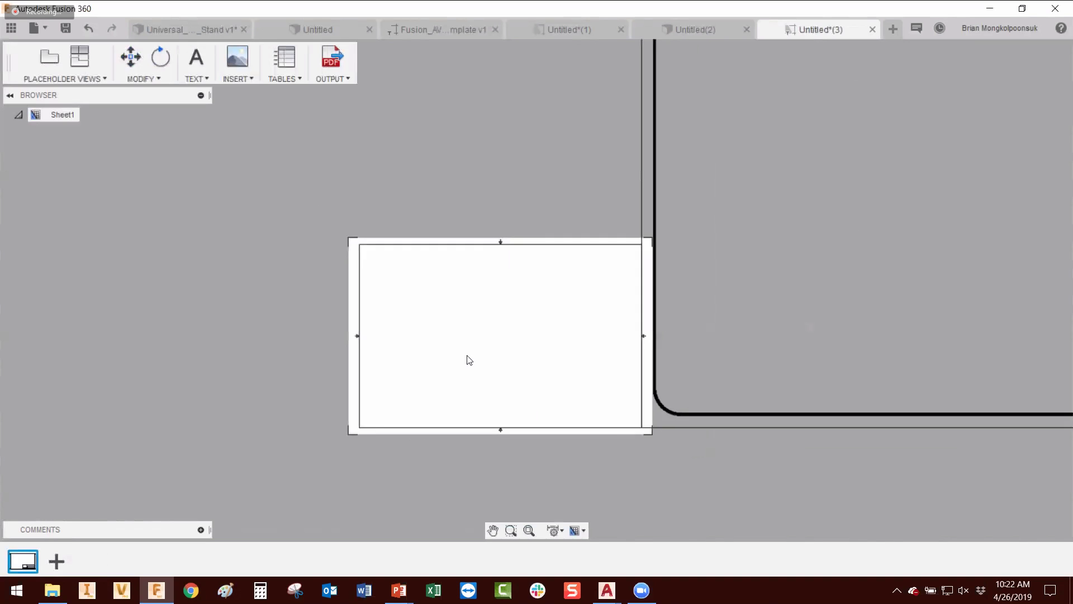
scroll(470, 360, "down", 4)
middle_click_drag(565, 352, 643, 327)
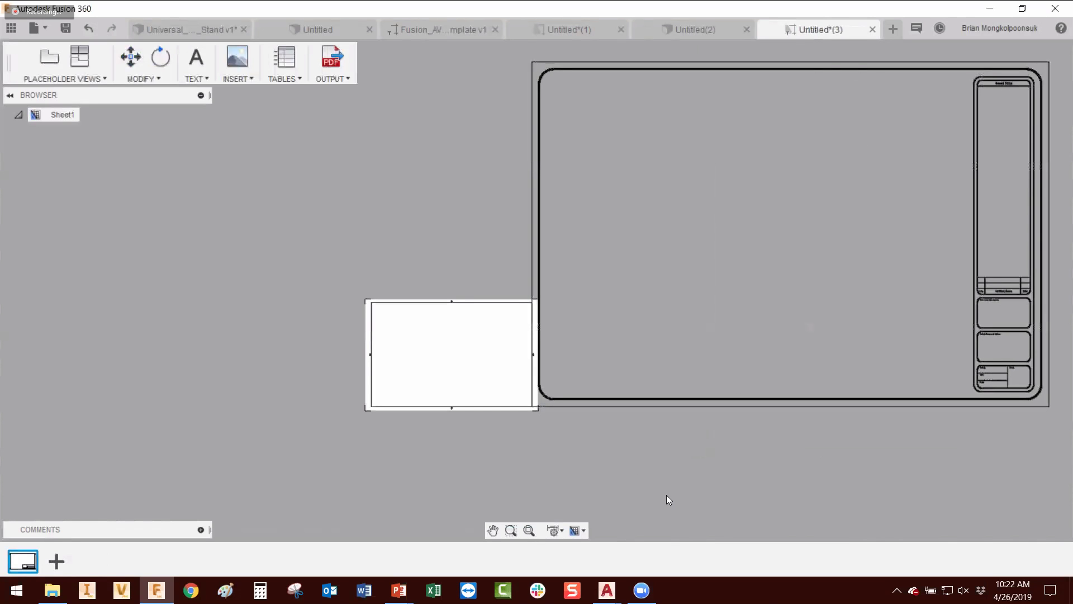
left_click(582, 530)
mouse_move(592, 516)
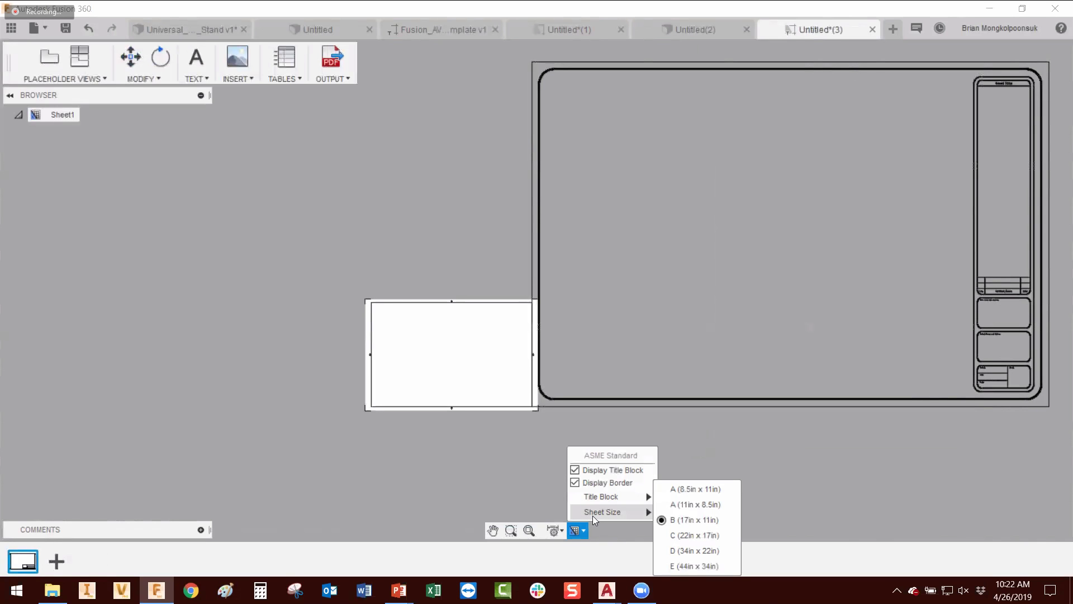
left_click(692, 565)
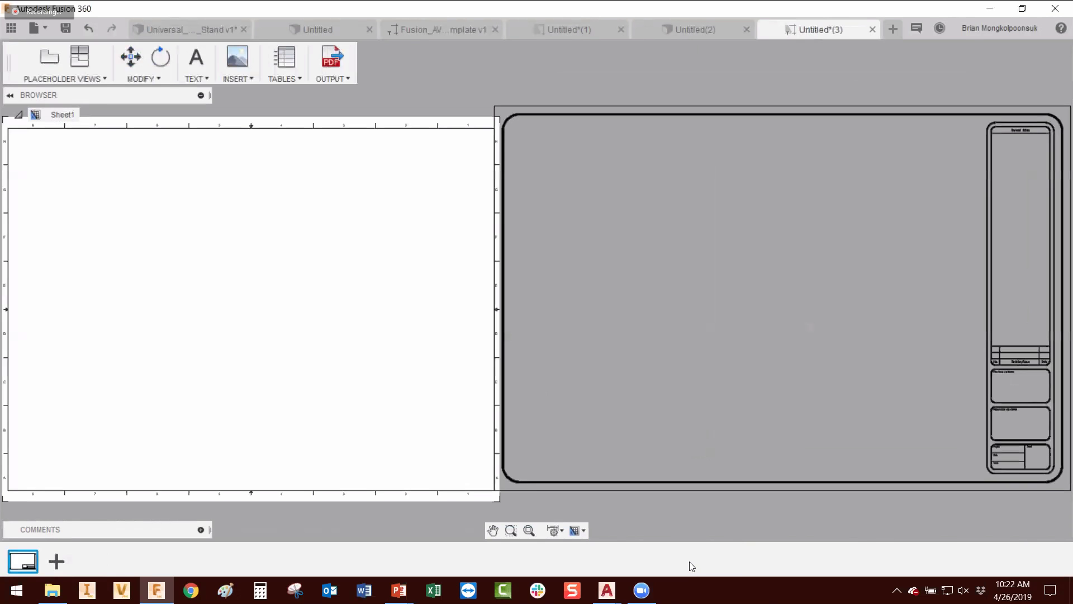
Step: Move the imported title block so its lower-right corner meets the sheet's lower-right corner
scroll(677, 370, "down", 1)
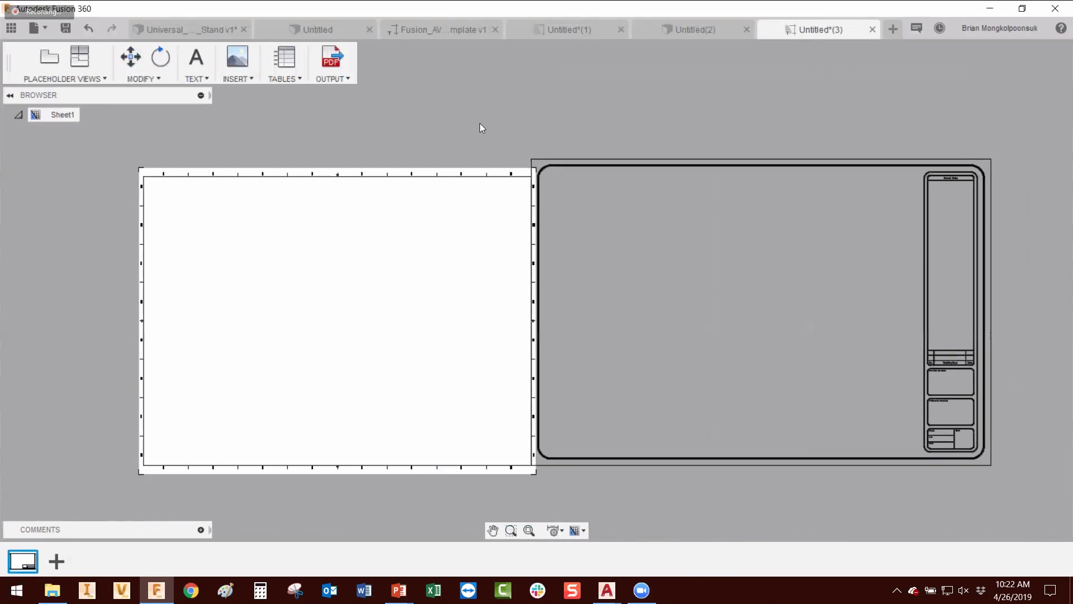
mouse_move(482, 122)
left_mouse_down()
mouse_move(1026, 520)
mouse_move(999, 473)
mouse_move(998, 483)
left_mouse_up()
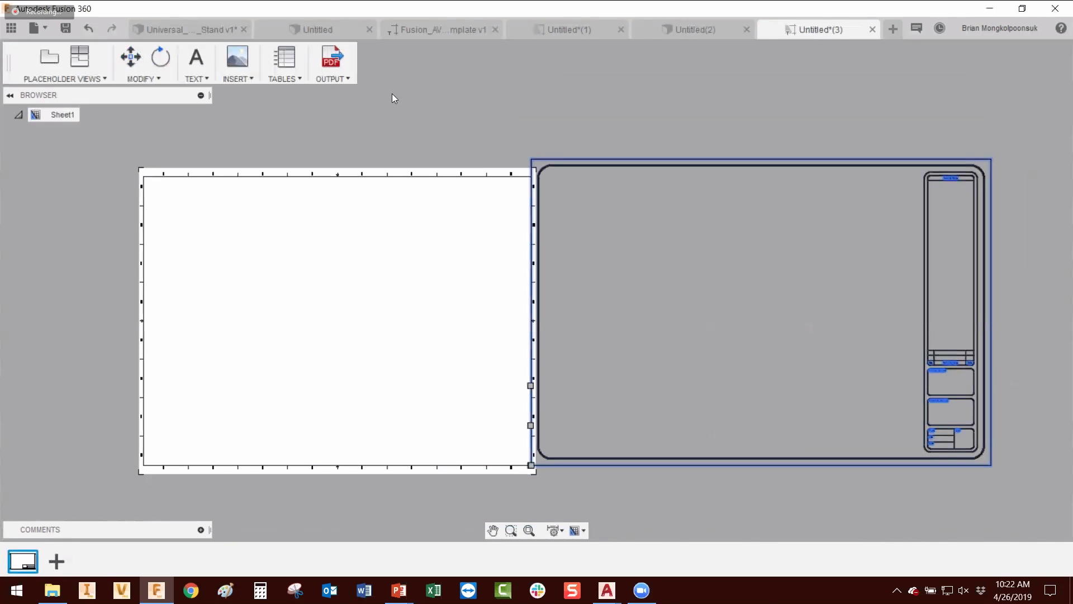
key("m")
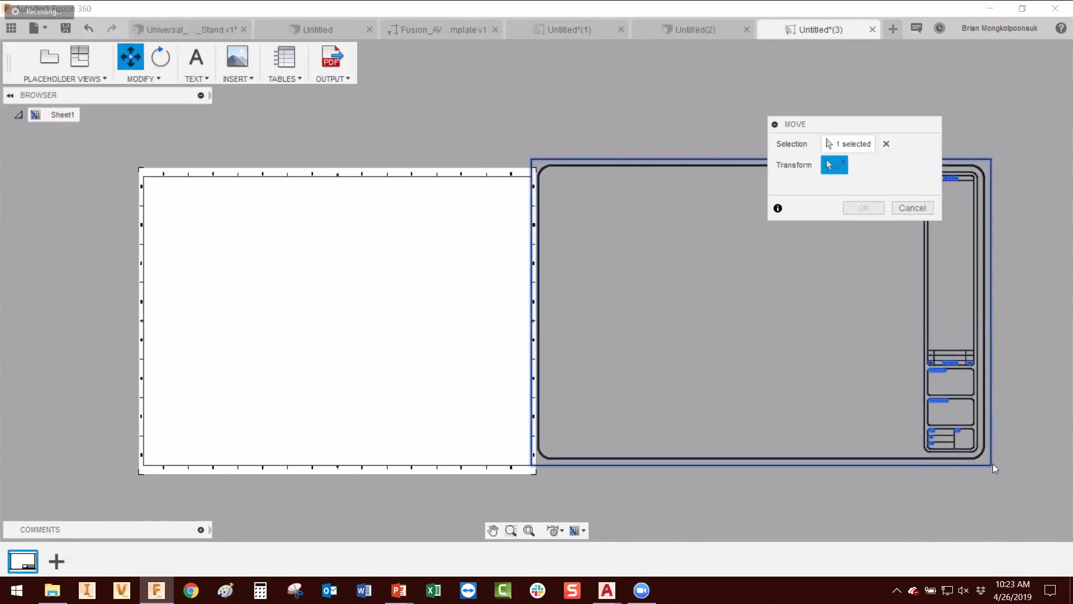
left_click(992, 464)
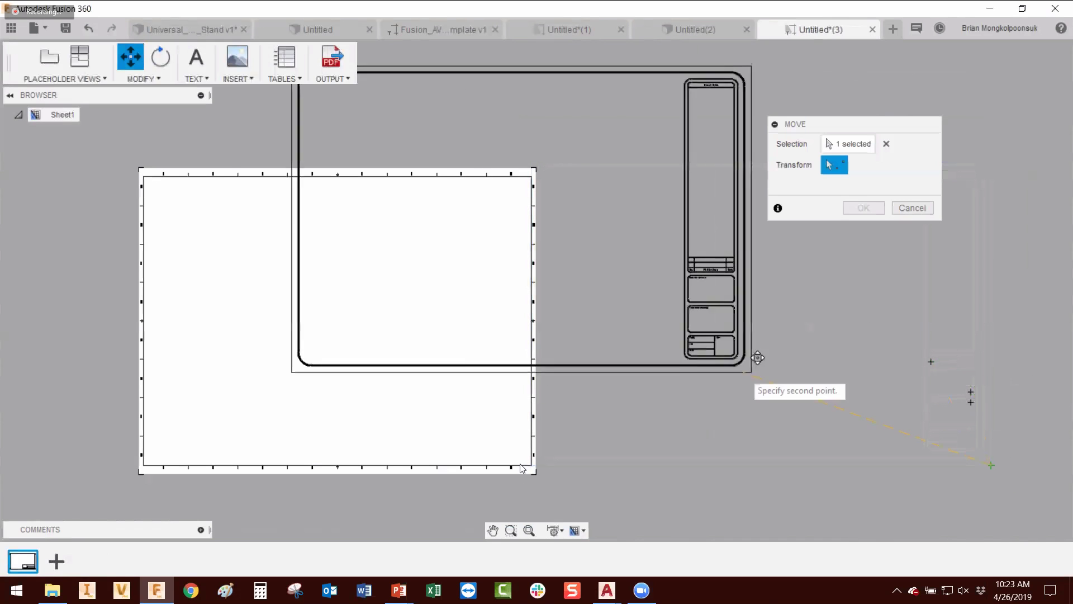
scroll(545, 471, "up", 3)
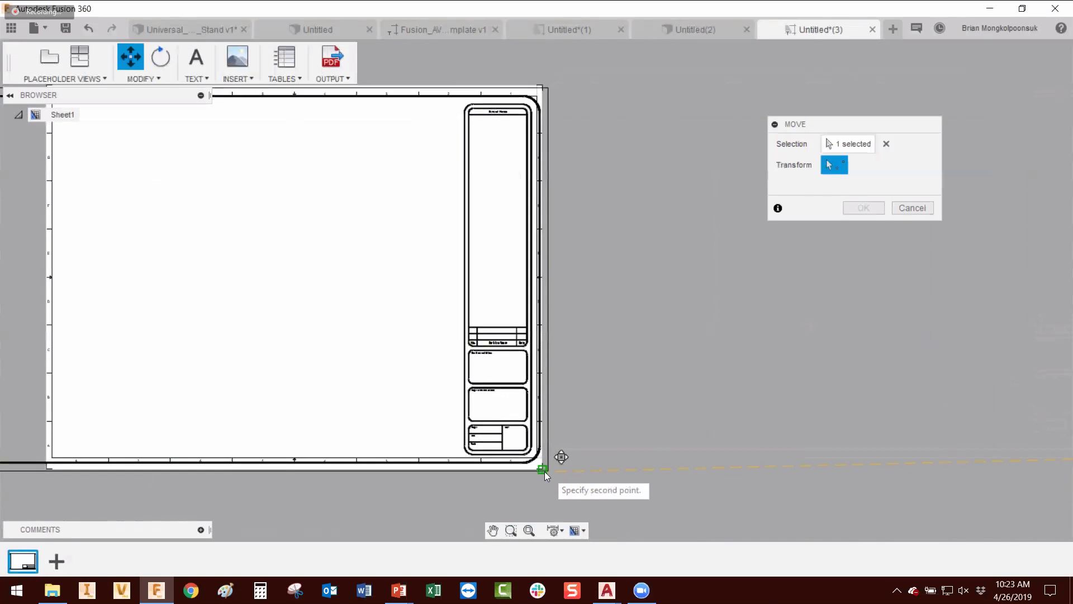
scroll(837, 391, "down", 3)
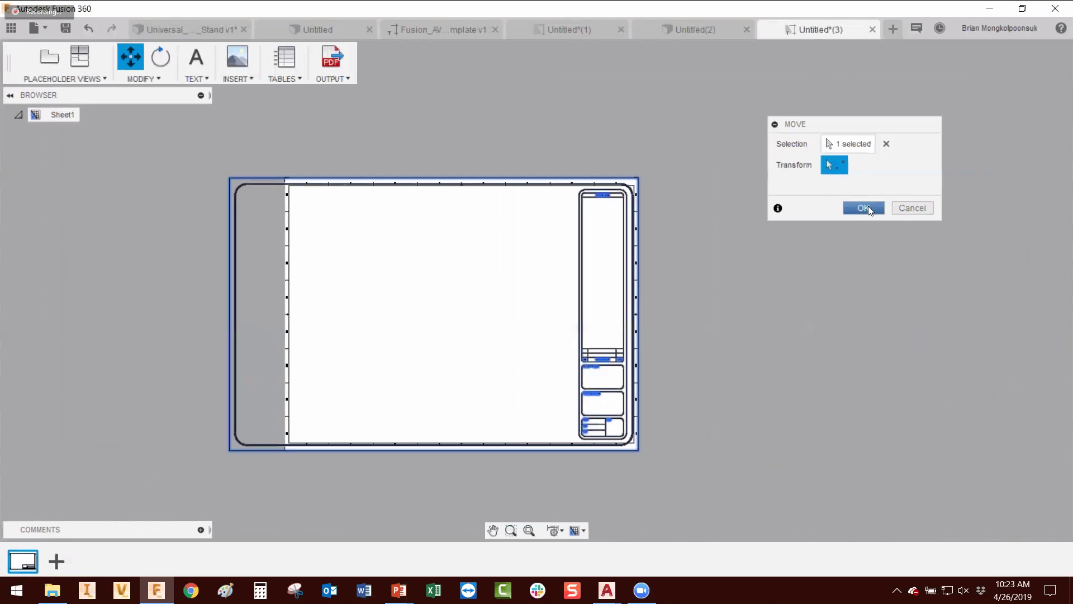
left_click(864, 207)
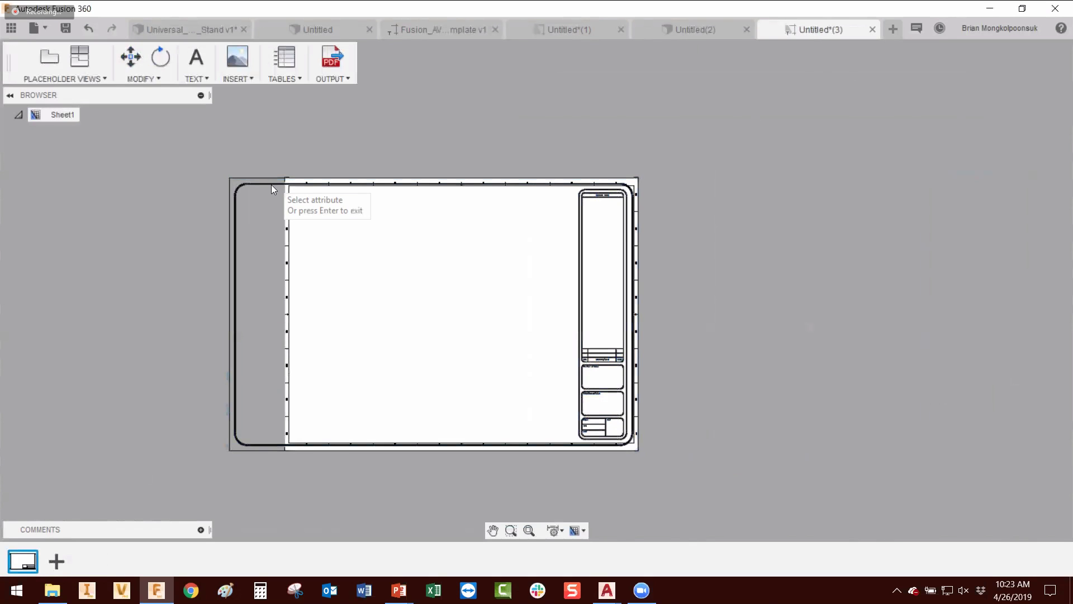
Step: Open the architectural title block for editing and delete its oversized rounded outer border
double_click(604, 193)
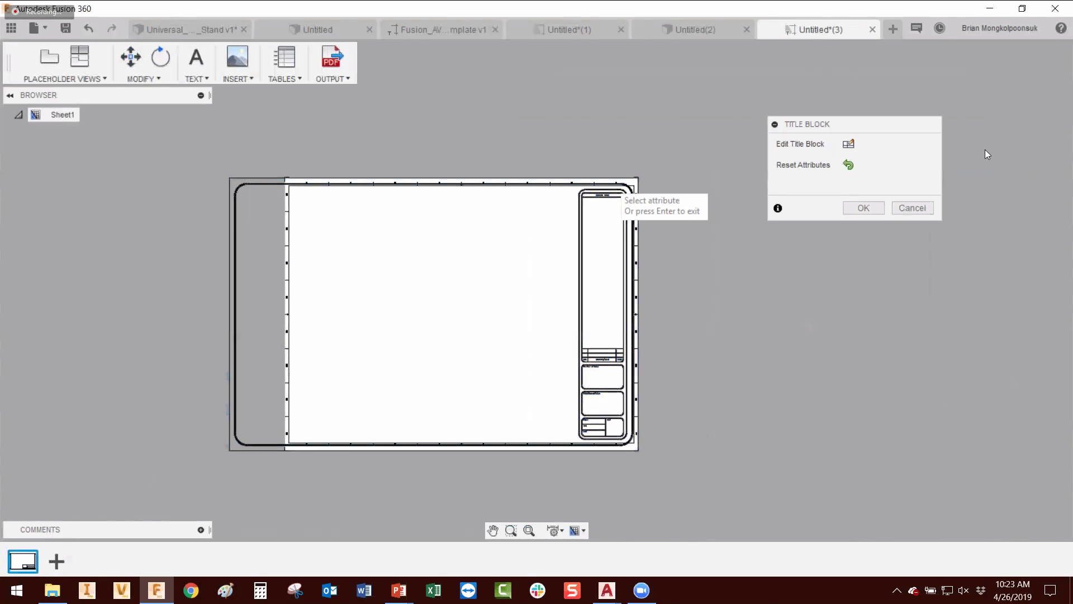
left_click(848, 144)
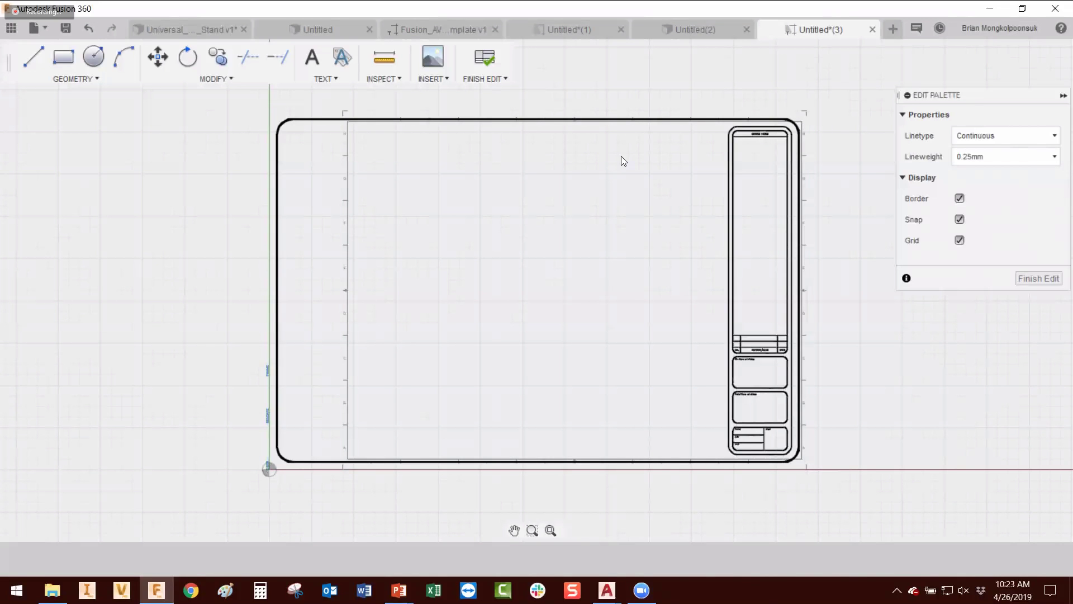
left_click(288, 119)
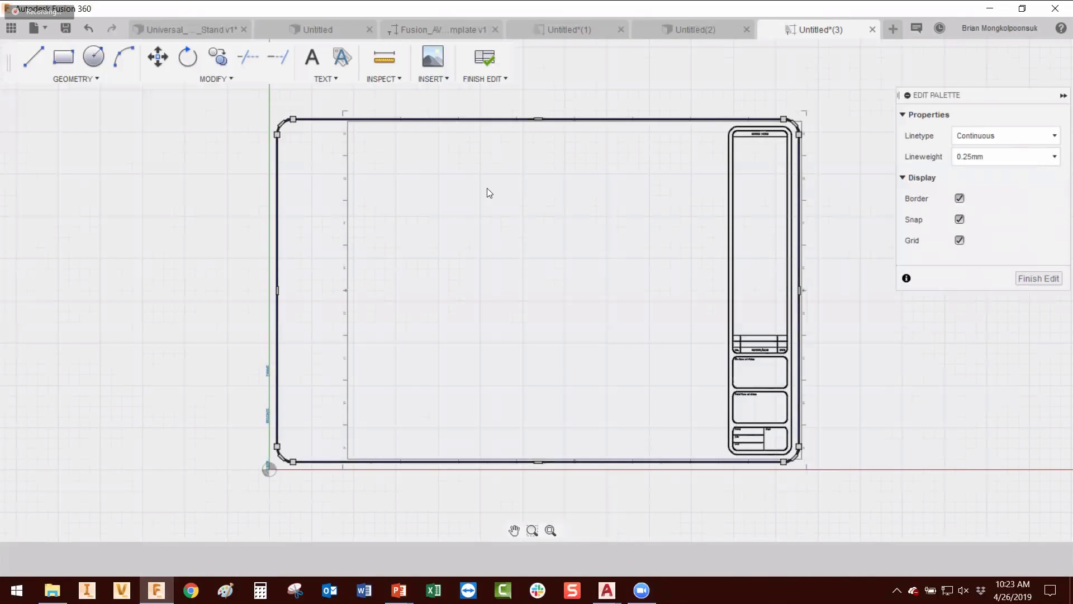
key("Delete")
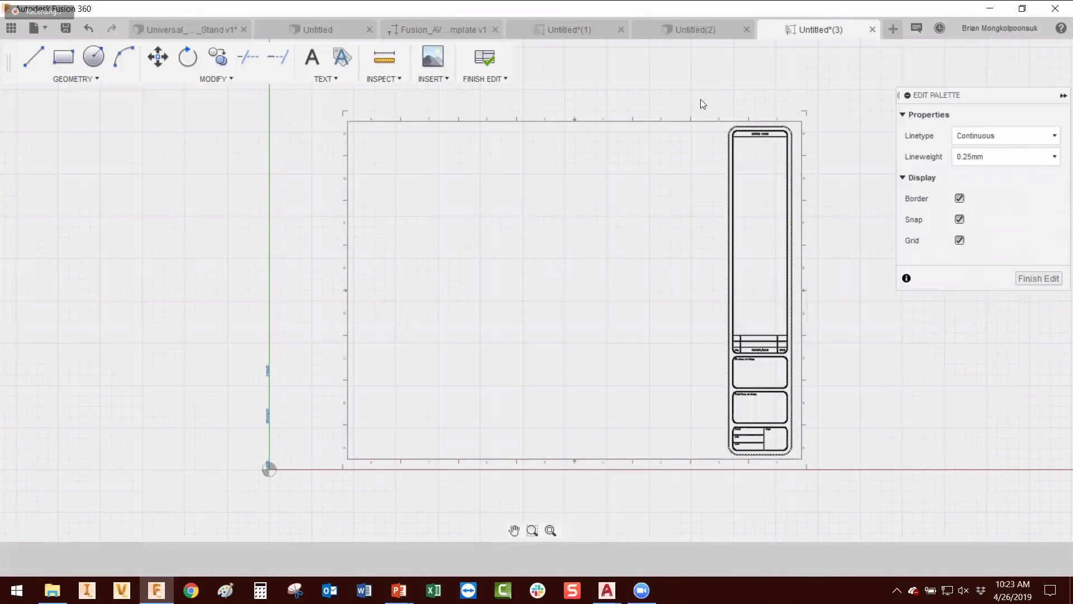
Step: Move the whole title block column horizontally about 0.35 in toward the sheet's right border line
left_click_drag(716, 97, 809, 472)
scroll(807, 469, "up", 5)
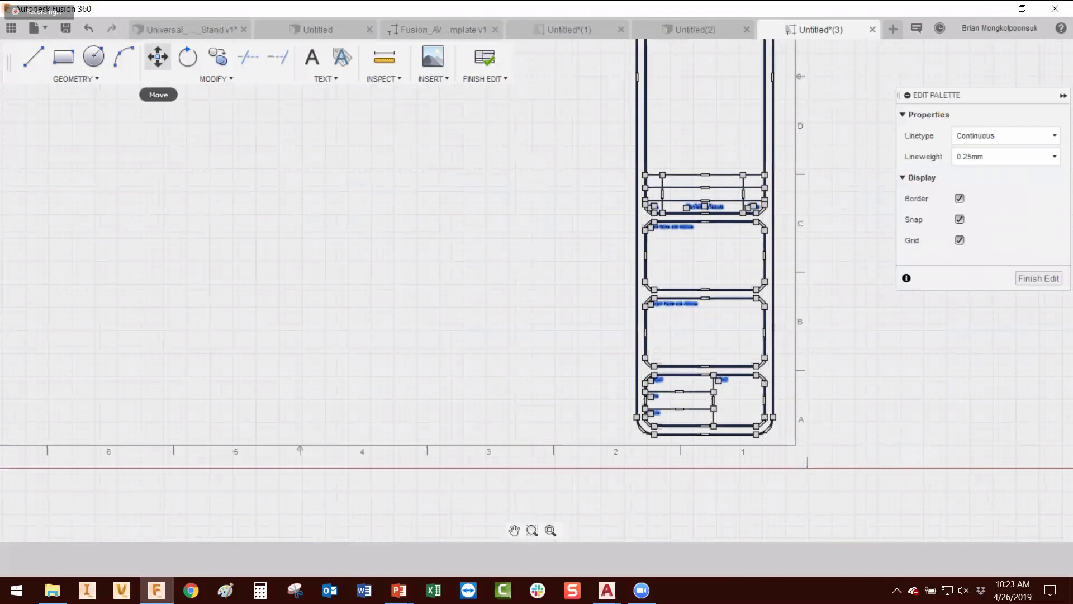
left_click(158, 57)
scroll(783, 441, "up", 4)
left_click(791, 446)
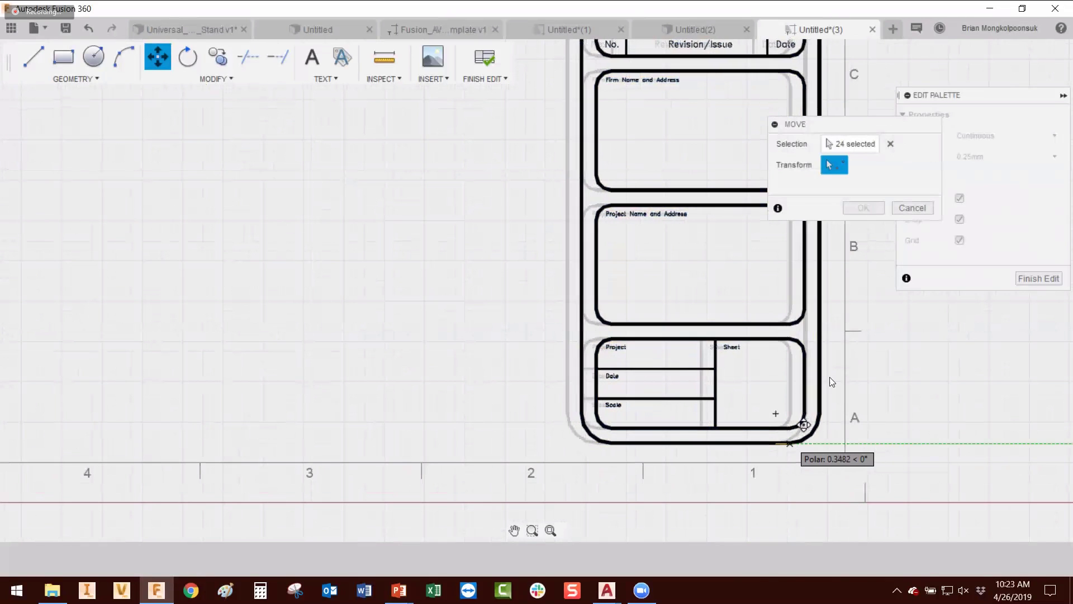
left_click(802, 446)
key("Return")
Step: Move the FNAME, REVDATE and USER attributes just inside the border's lower-left corner and finish editing the title block
scroll(678, 283, "down", 9)
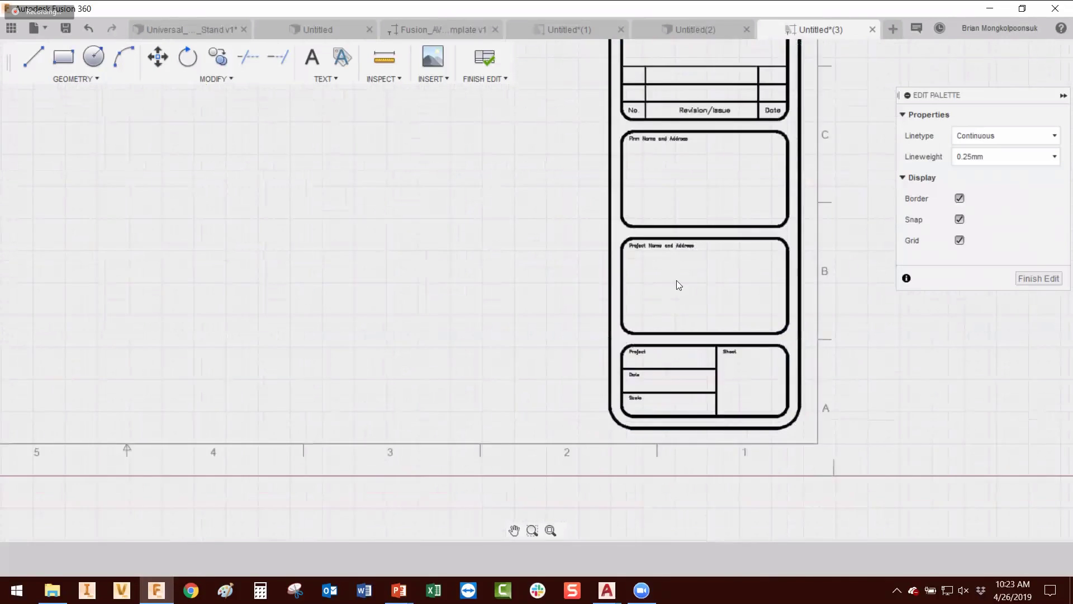
left_click_drag(235, 398, 196, 321)
scroll(213, 426, "up", 3)
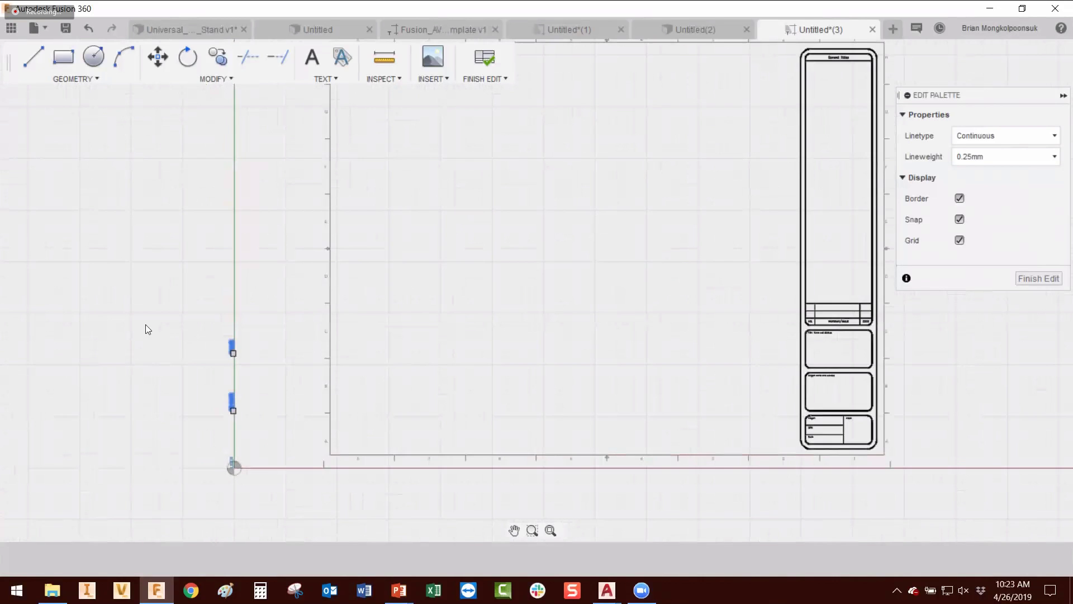
left_click(200, 281)
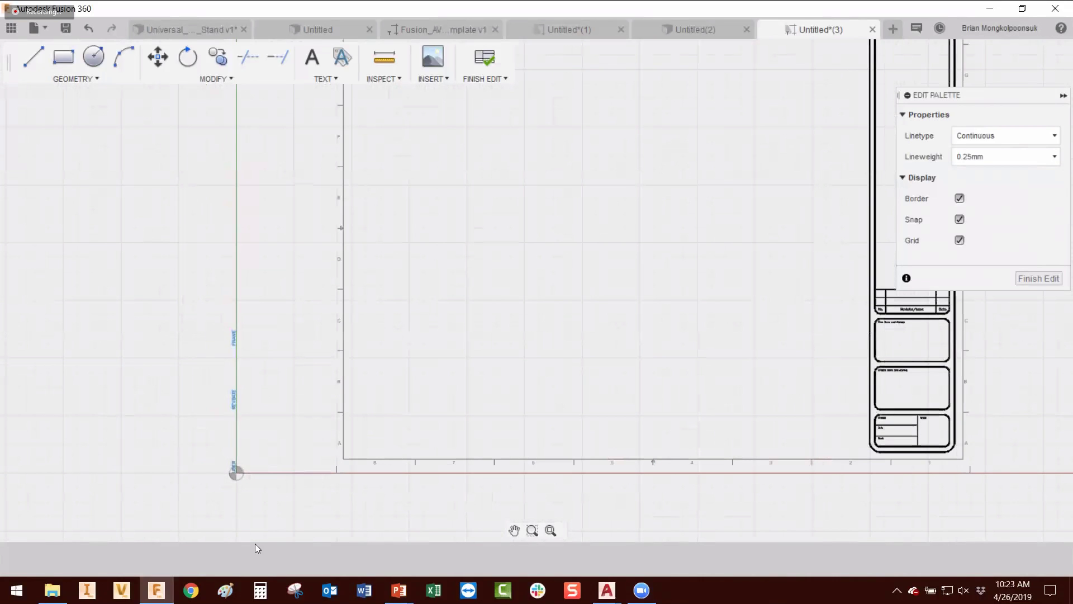
left_click(302, 535)
key("m")
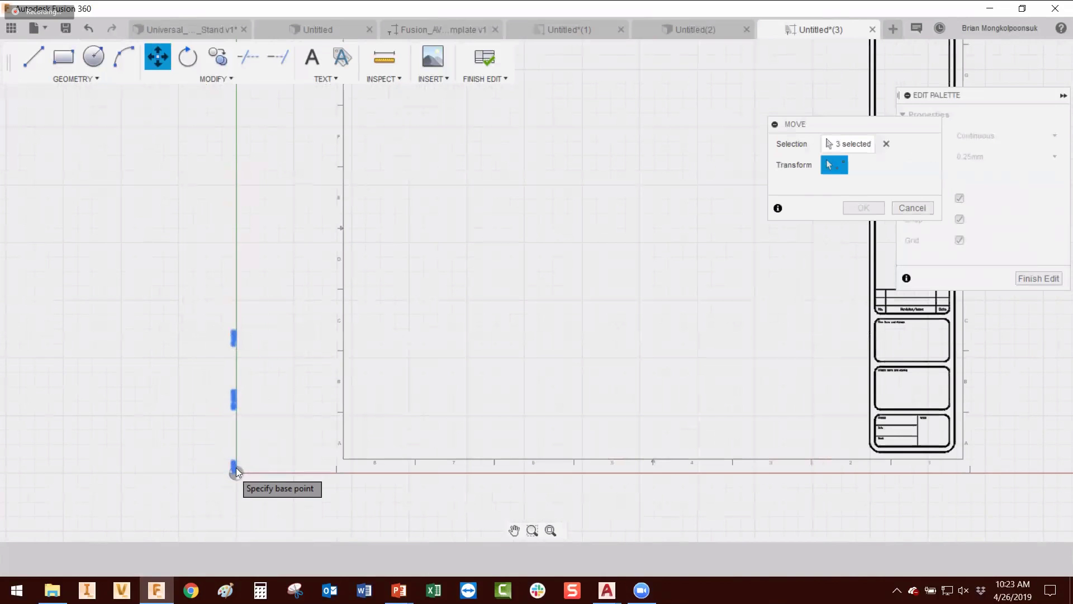
left_click(236, 472)
left_click(356, 449)
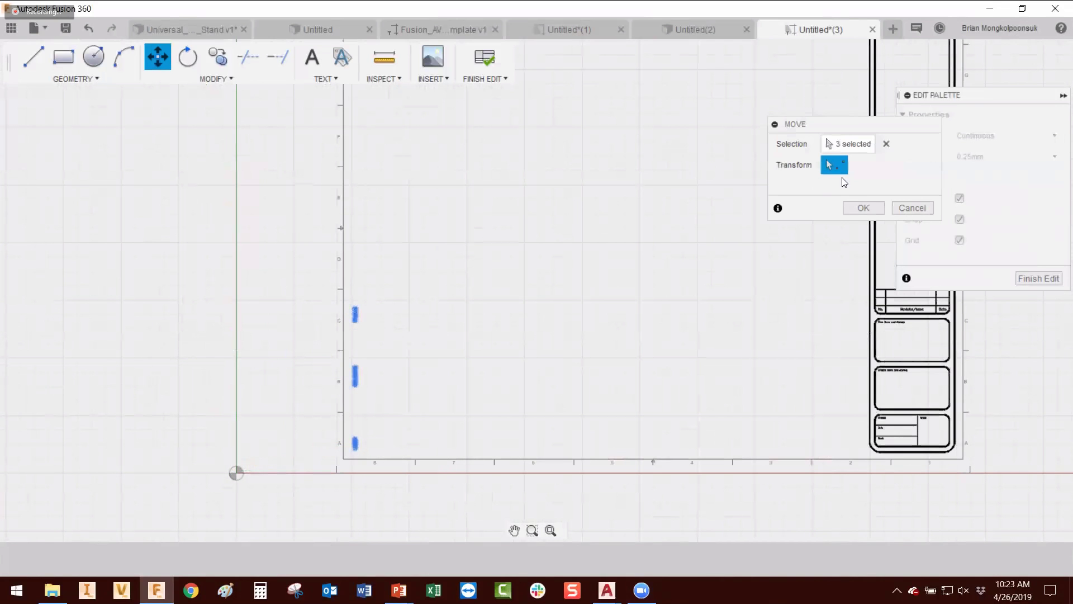
left_click(872, 208)
scroll(368, 407, "up", 5)
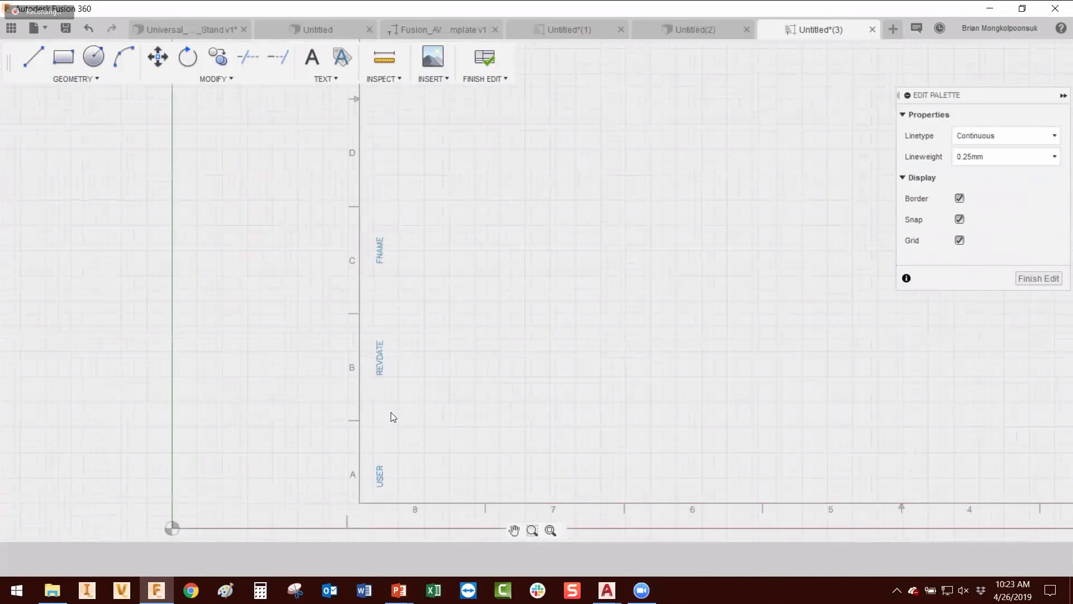
scroll(327, 405, "down", 4)
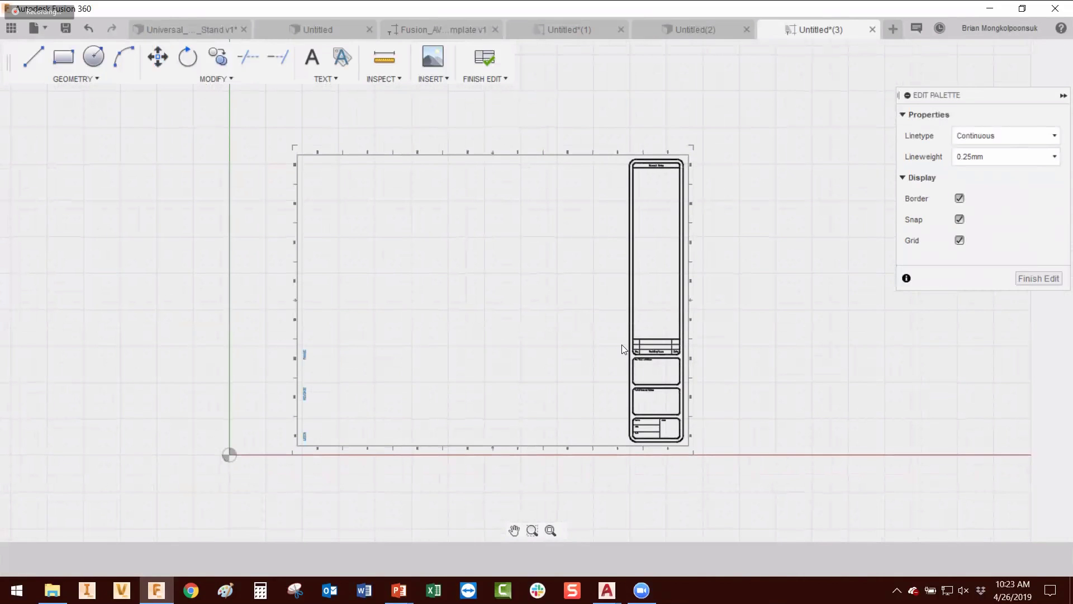
left_click(1033, 278)
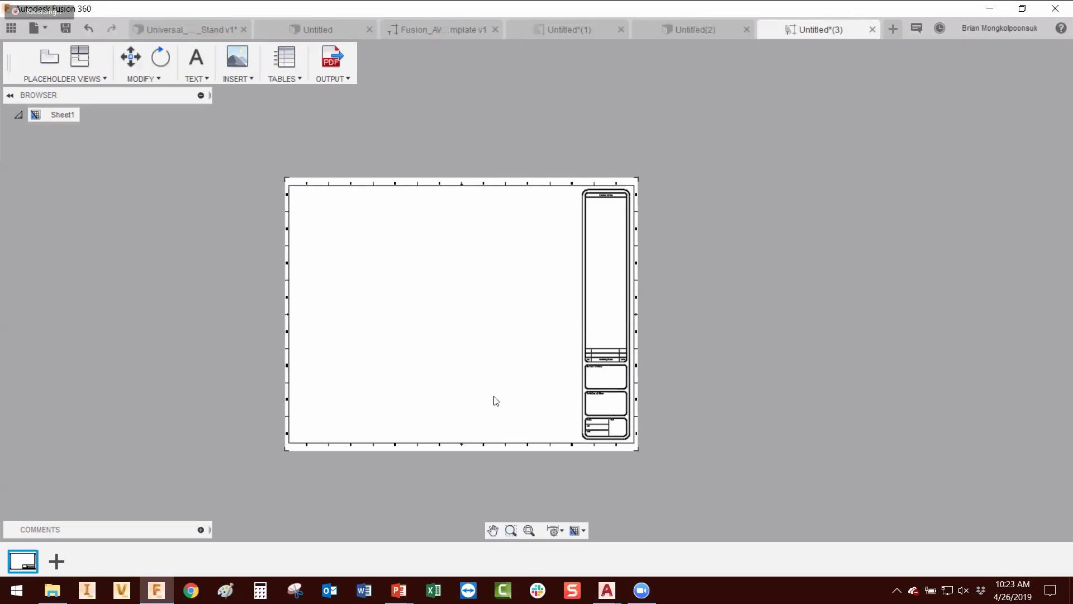
scroll(407, 416, "up", 2)
middle_click_drag(479, 403, 504, 420)
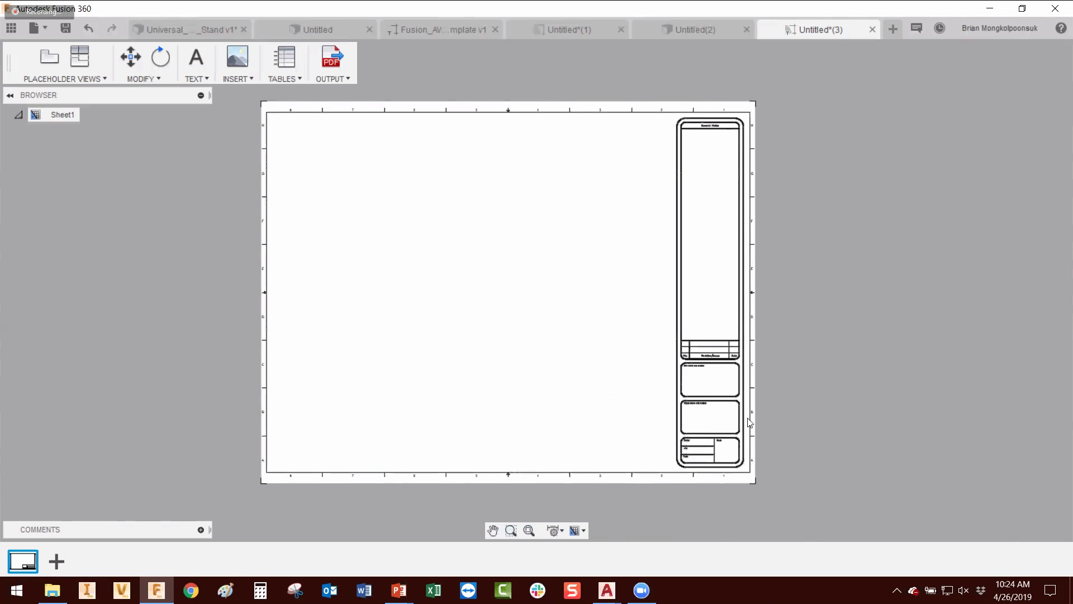
scroll(640, 411, "up", 3)
scroll(641, 400, "down", 3)
middle_click_drag(641, 399, 626, 412)
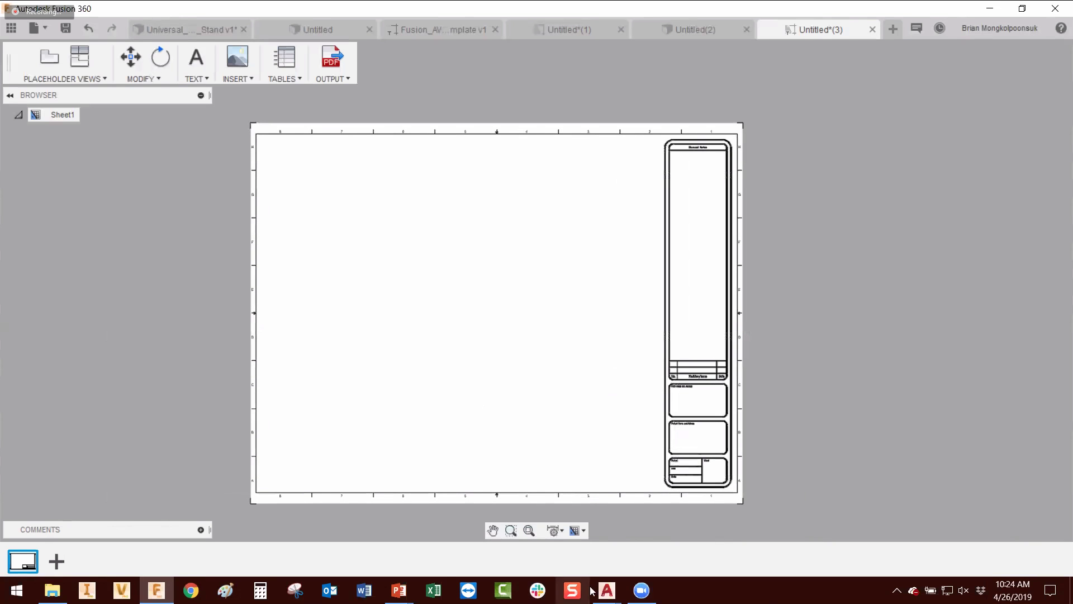
Step: Switch to the PowerPoint slide show
left_click(398, 590)
left_click(474, 533)
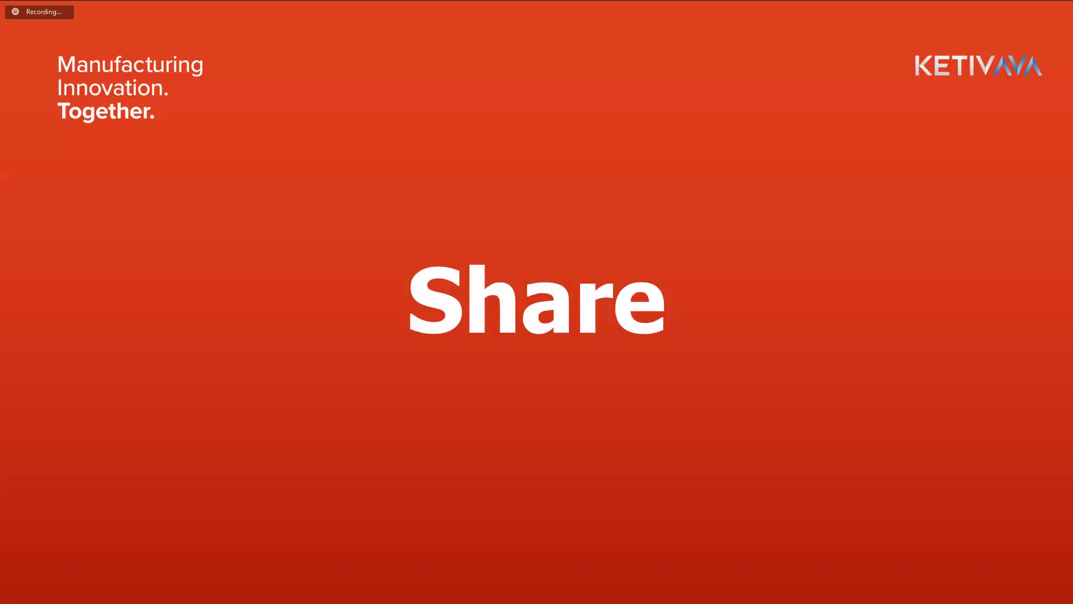